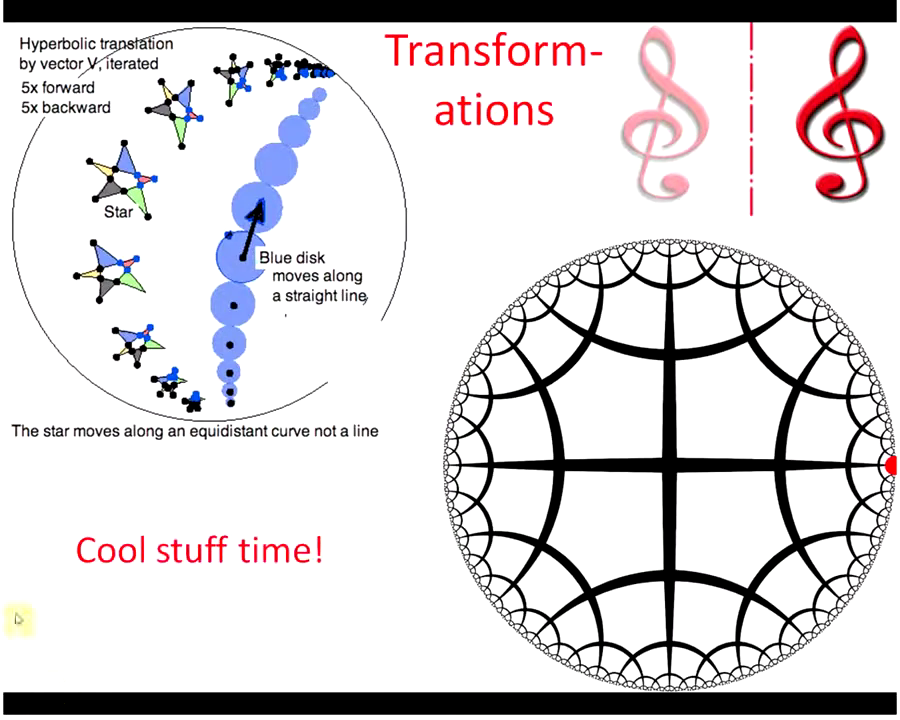
# - End the PowerPoint slide show and return to the 'opener' presentation's Normal view
pyautogui.click(85, 678)
pyautogui.click(206, 652)
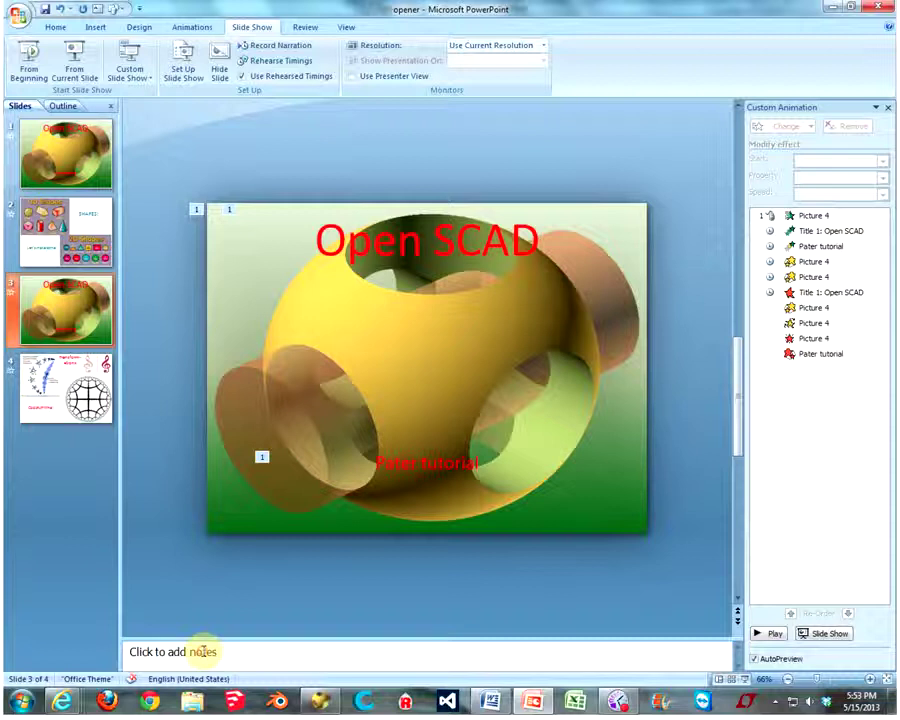
# - Bring up OpenSCAD's 'start screen.scad' and orbit around the cone and cube
pyautogui.click(320, 700)
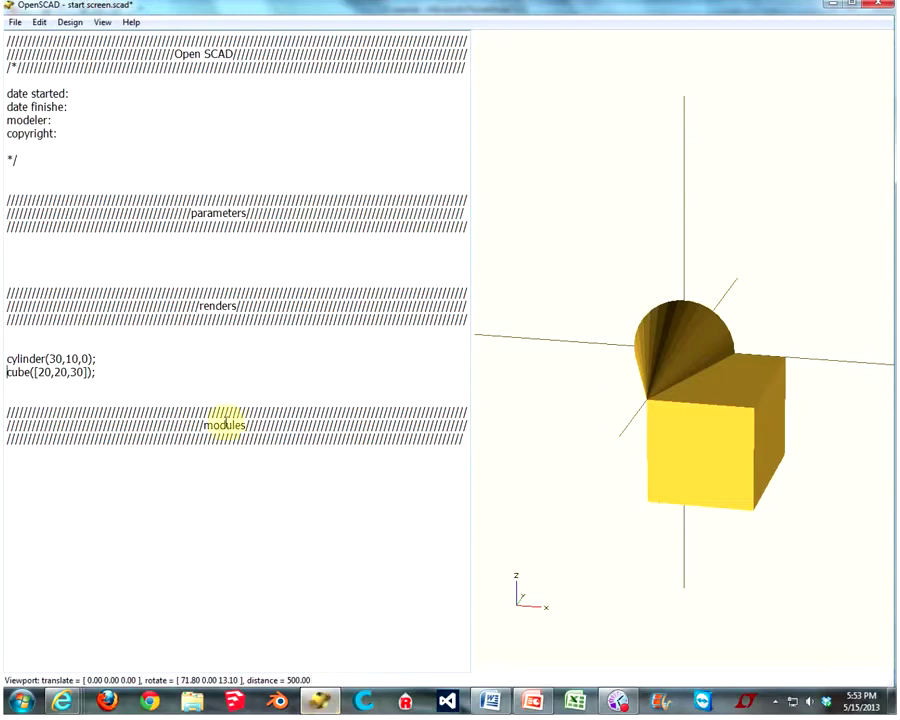
pyautogui.moveTo(668, 418); pyautogui.dragTo(741, 425)
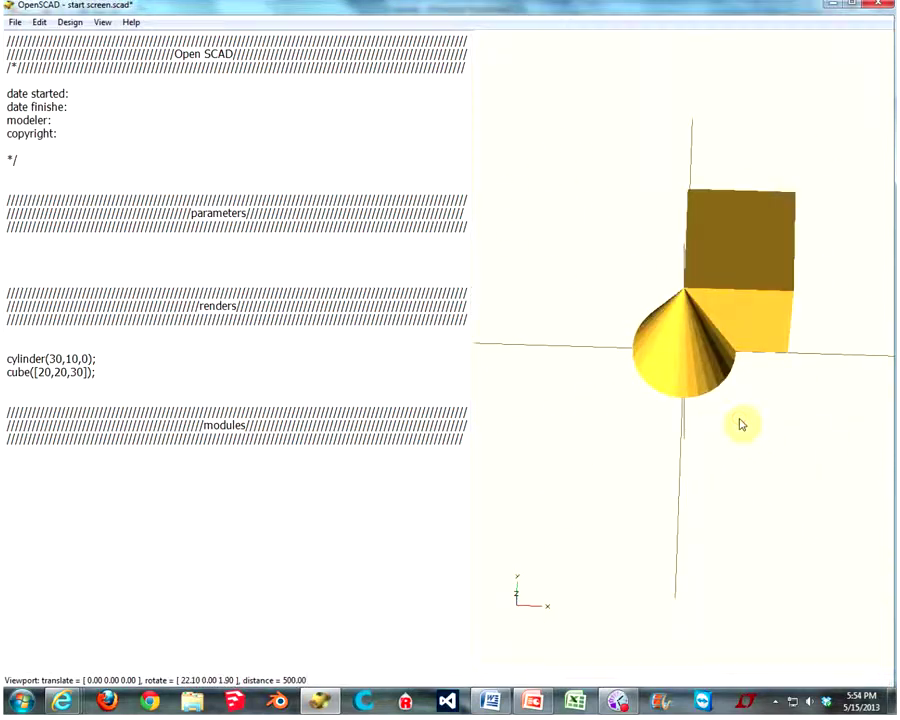
pyautogui.moveTo(743, 419); pyautogui.dragTo(675, 364)
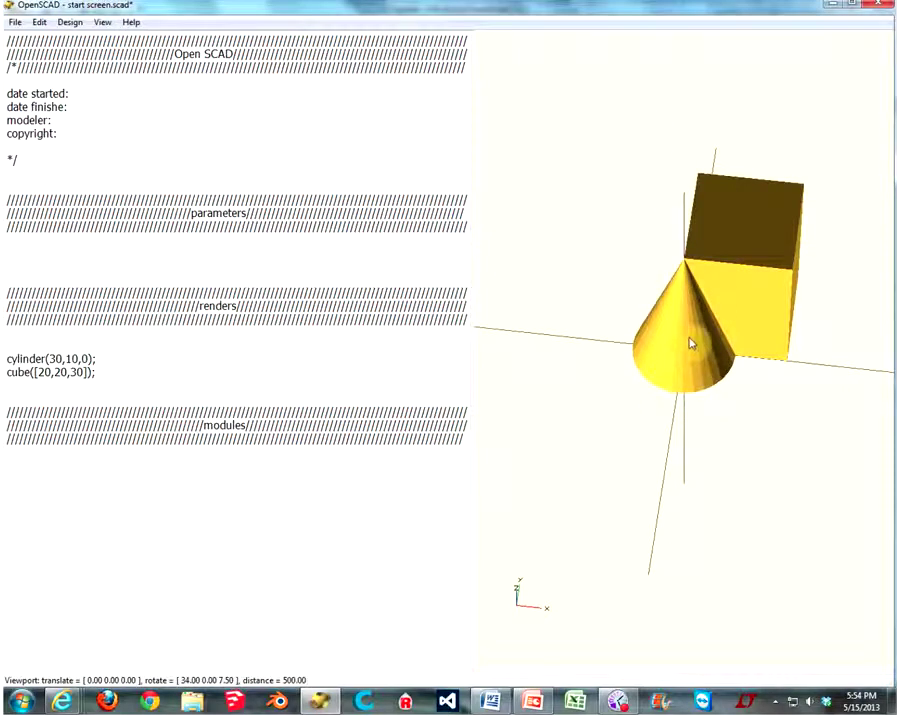
pyautogui.moveTo(747, 307)
pyautogui.mouseDown()
pyautogui.moveTo(739, 317)
pyautogui.moveTo(755, 315)
pyautogui.moveTo(749, 345)
pyautogui.moveTo(759, 317)
pyautogui.mouseUp()
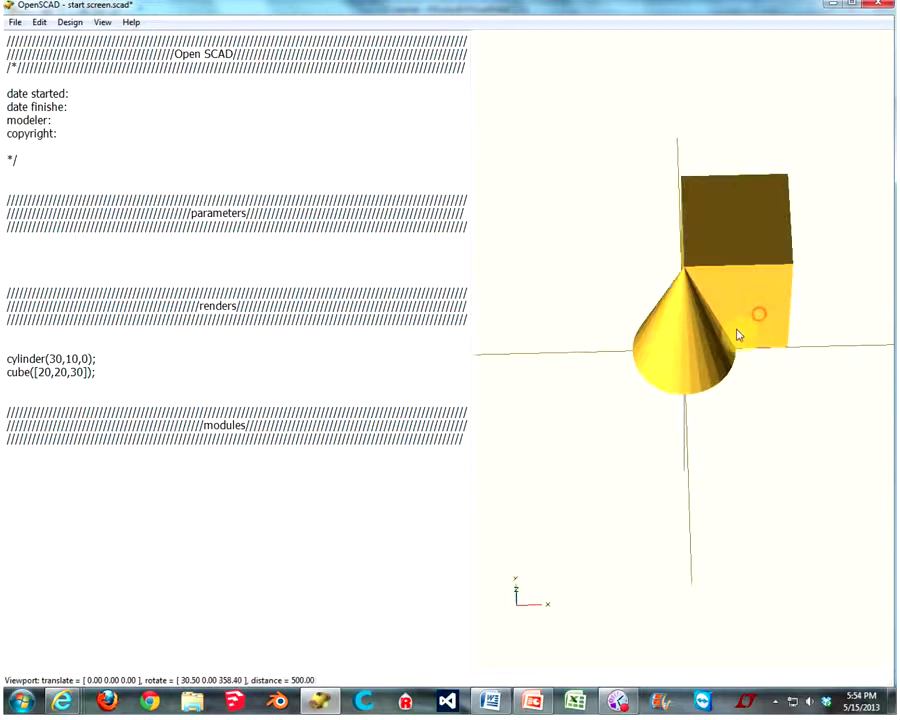
pyautogui.click(8, 372)
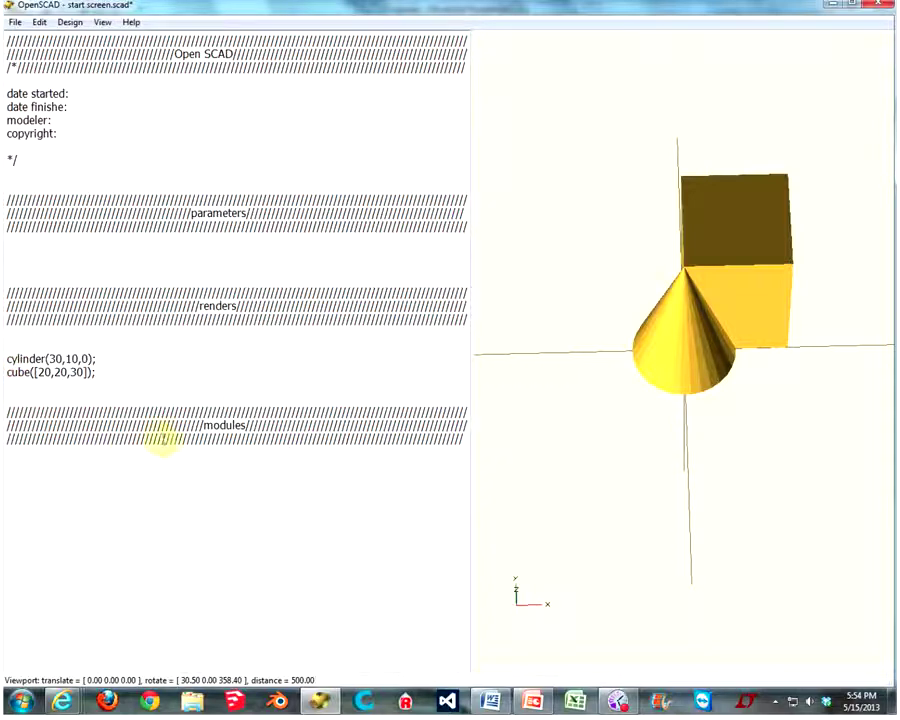
# - Wrap the cube in translate([10,20,30]) and preview the shifted cube
pyautogui.press('Tab')
pyautogui.click(100, 358)
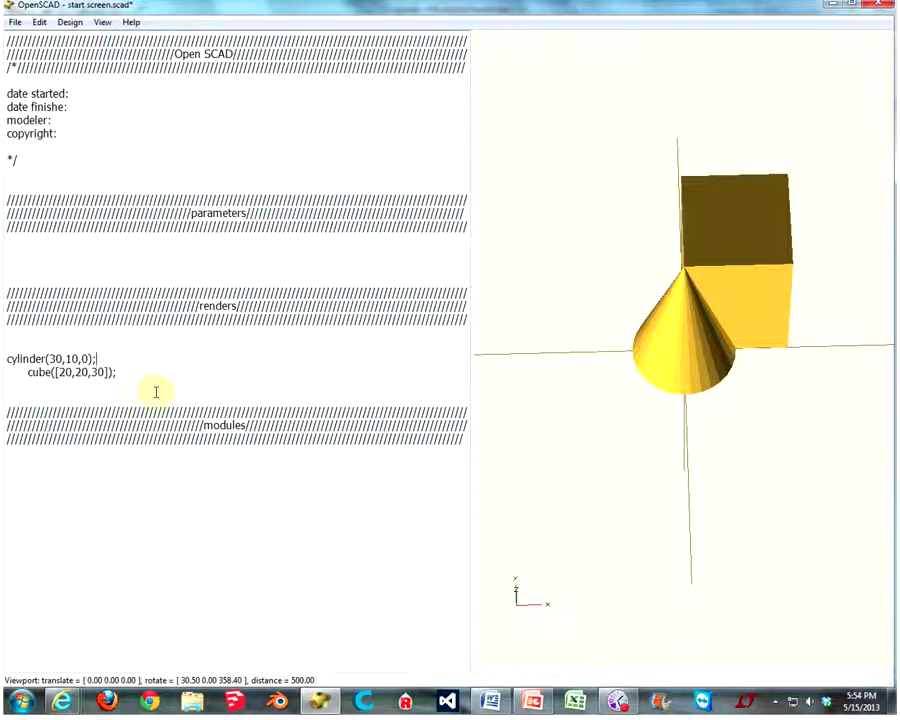
pyautogui.press('Return')
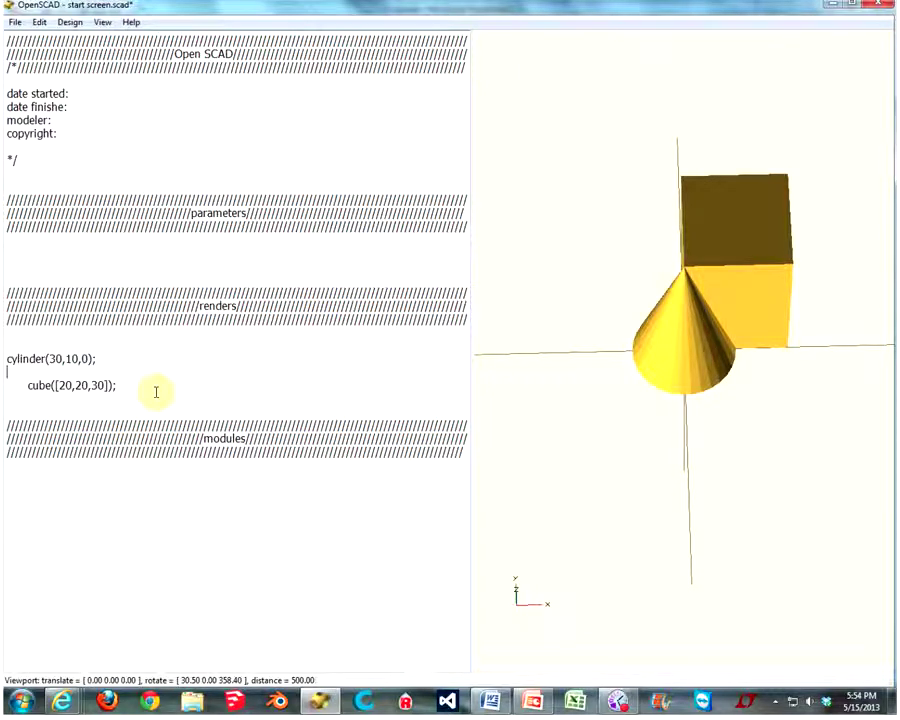
pyautogui.write('ti')
pyautogui.write('anslate([10,20,30')
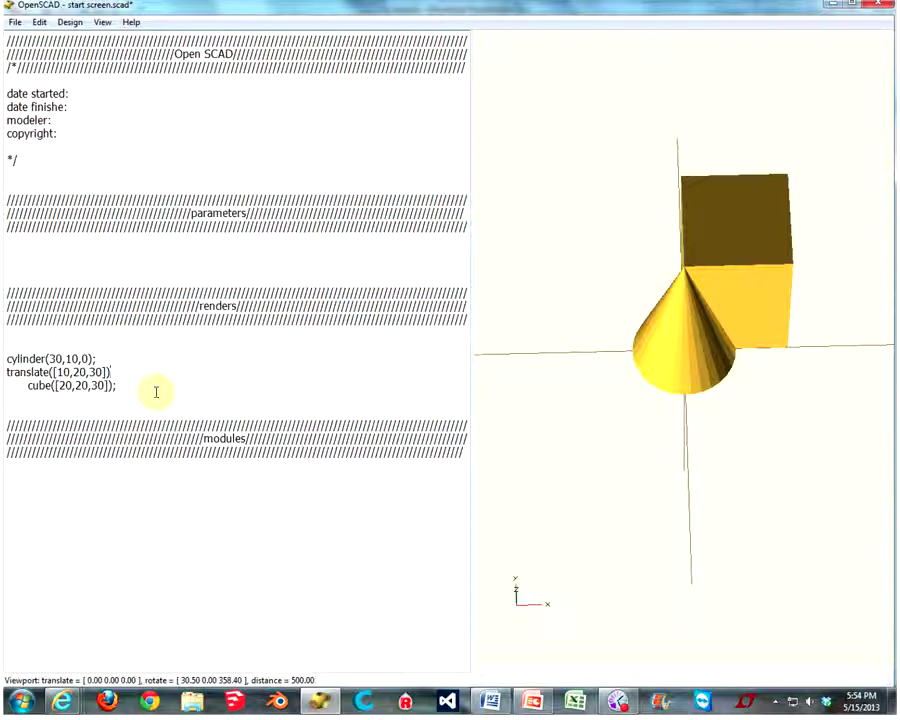
pyautogui.press('F5')
pyautogui.moveTo(732, 319)
pyautogui.mouseDown()
pyautogui.moveTo(675, 283)
pyautogui.moveTo(761, 303)
pyautogui.moveTo(760, 266)
pyautogui.moveTo(724, 328)
pyautogui.mouseUp()
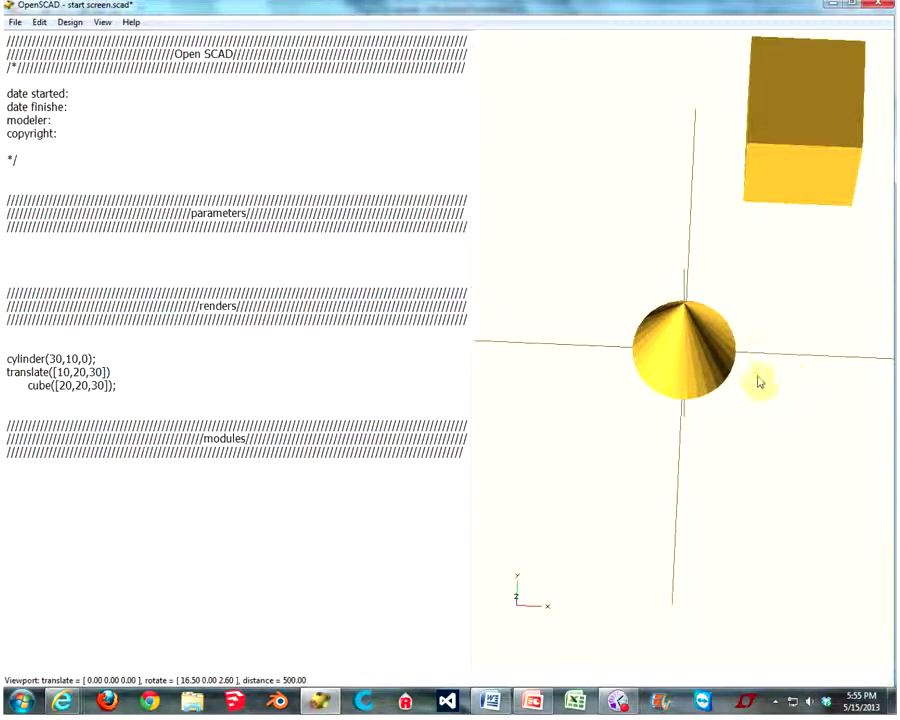
pyautogui.moveTo(760, 272); pyautogui.dragTo(790, 330)
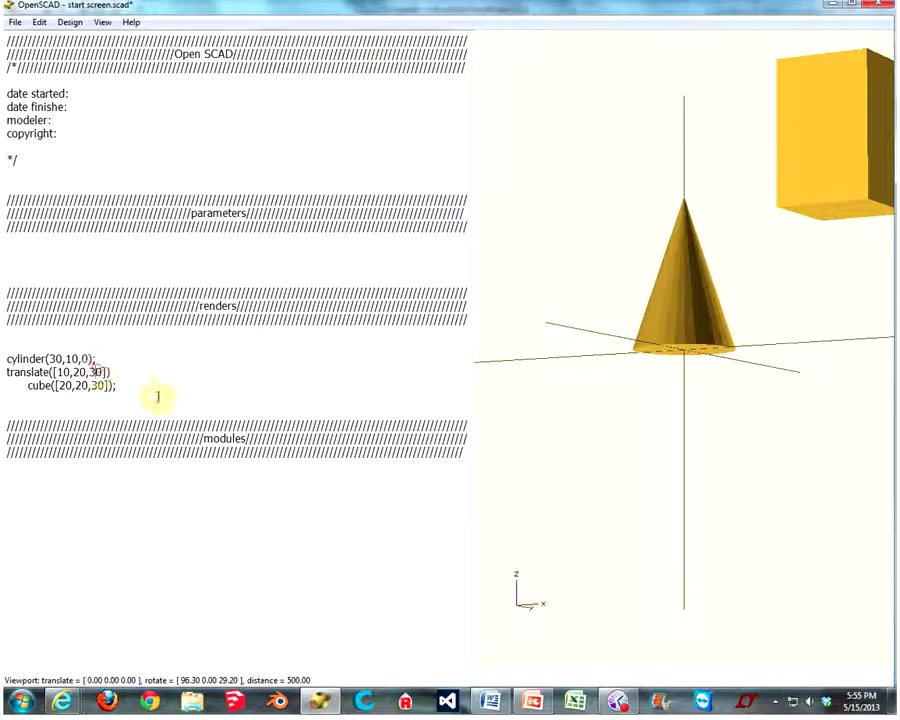
# - Change the translation to [10,20,0] so the cube sits on the ground
pyautogui.press('BackSpace')
pyautogui.press('F5')
pyautogui.moveTo(558, 301); pyautogui.dragTo(769, 330)
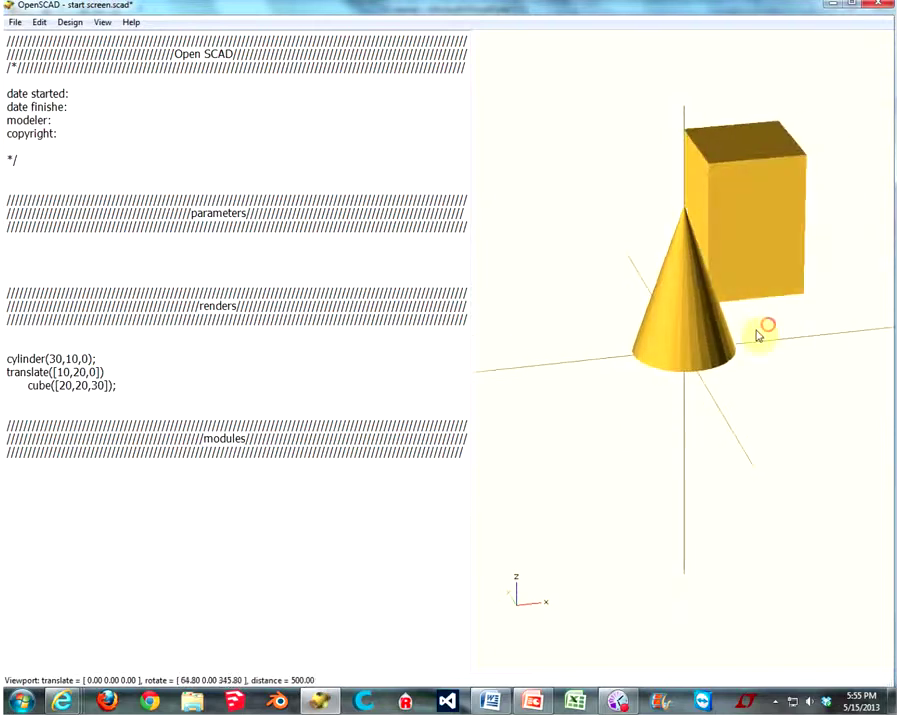
pyautogui.moveTo(731, 364); pyautogui.dragTo(699, 374)
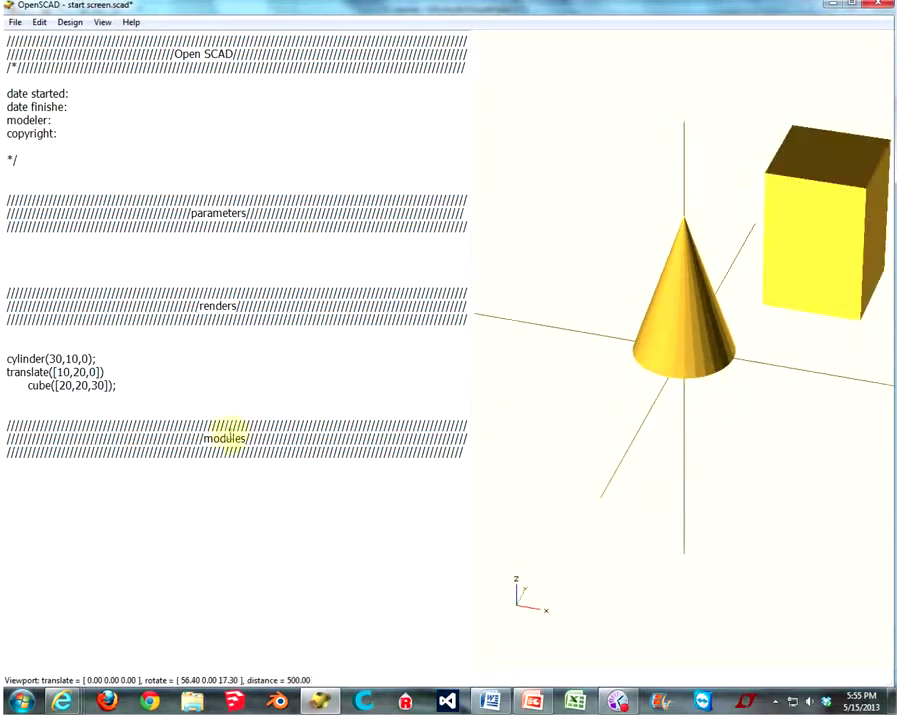
# - Delete the translate line and tidy the cylinder and cube line indentation
pyautogui.click(108, 373)
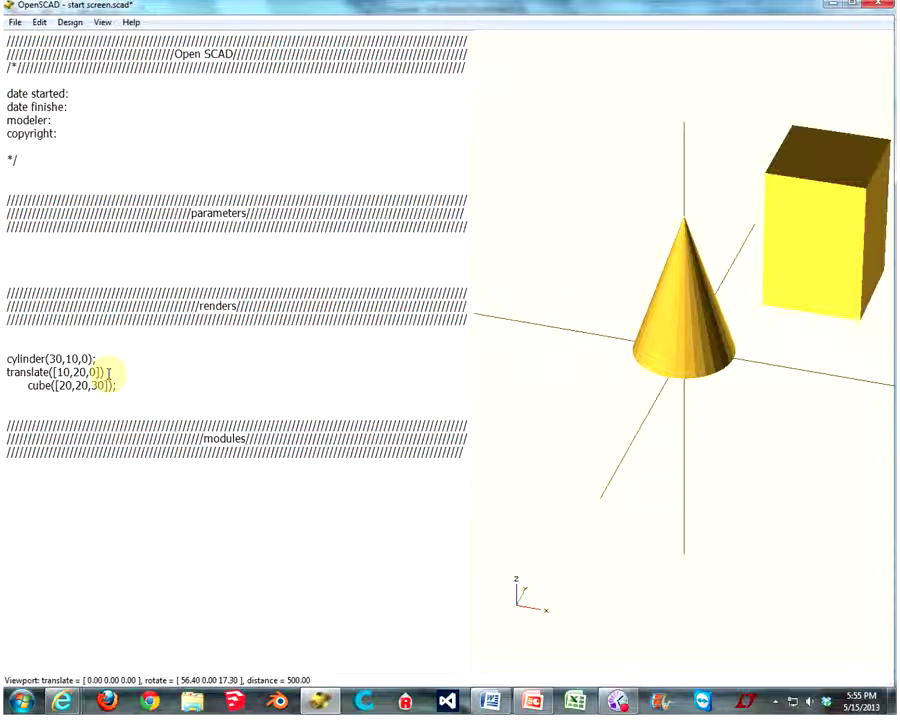
pyautogui.moveTo(106, 372); pyautogui.dragTo(6, 372)
pyautogui.press('Delete')
pyautogui.press('Delete')
pyautogui.click(28, 372)
pyautogui.press('BackSpace')
pyautogui.click(7, 358)
pyautogui.press('Tab')
# - Insert rotate([45,90,75]) above the cylinder and preview the tipped cone
pyautogui.click(36, 347)
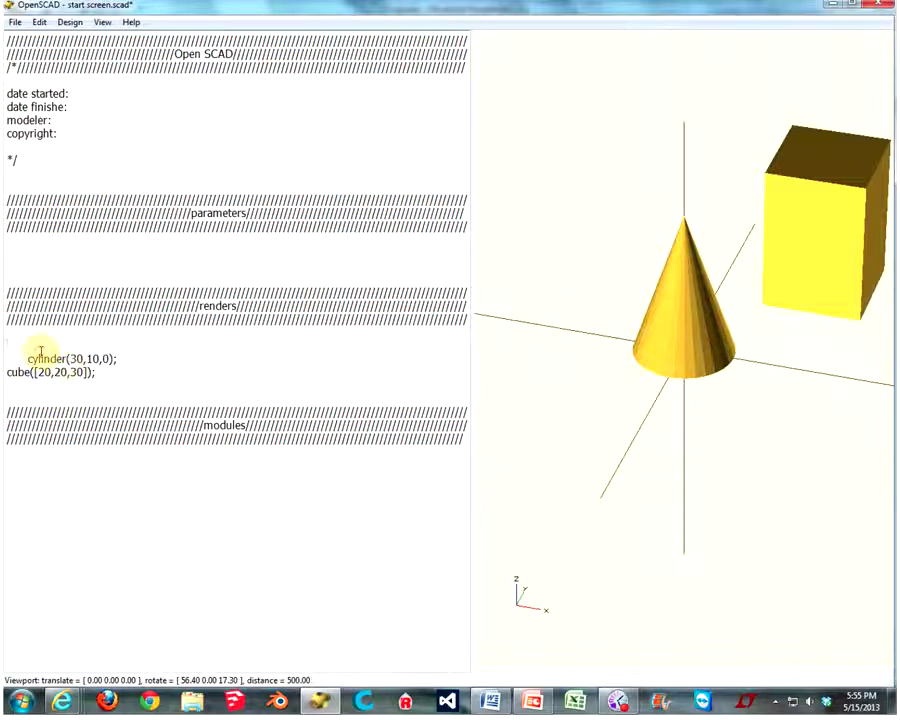
pyautogui.press('Return')
pyautogui.write('rotate(')
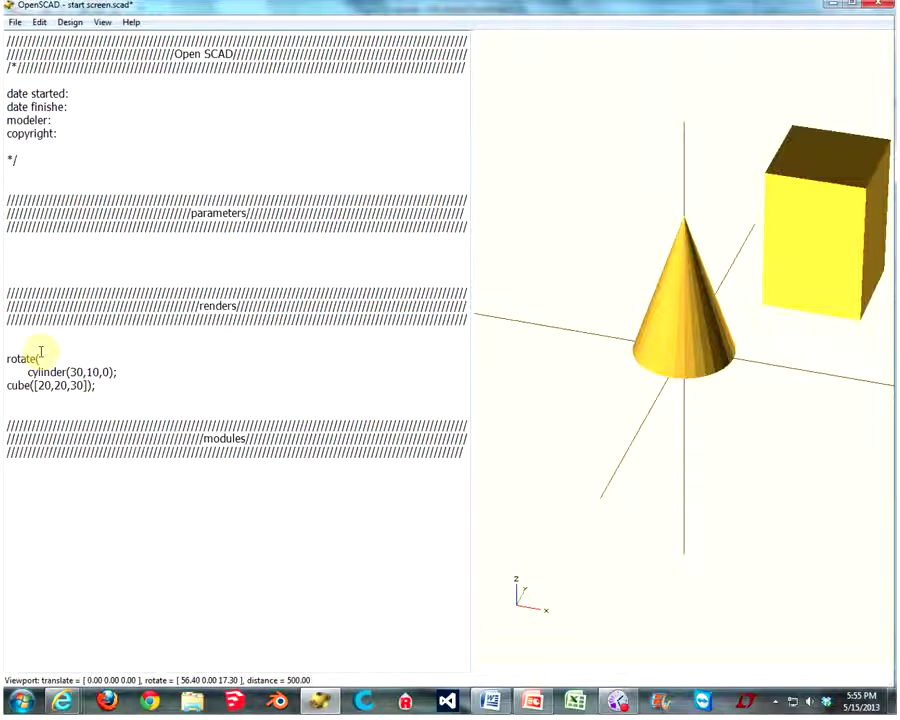
pyautogui.write('[')
pyautogui.moveTo(570, 470)
pyautogui.mouseDown()
pyautogui.moveTo(576, 465)
pyautogui.moveTo(566, 472)
pyautogui.mouseUp()
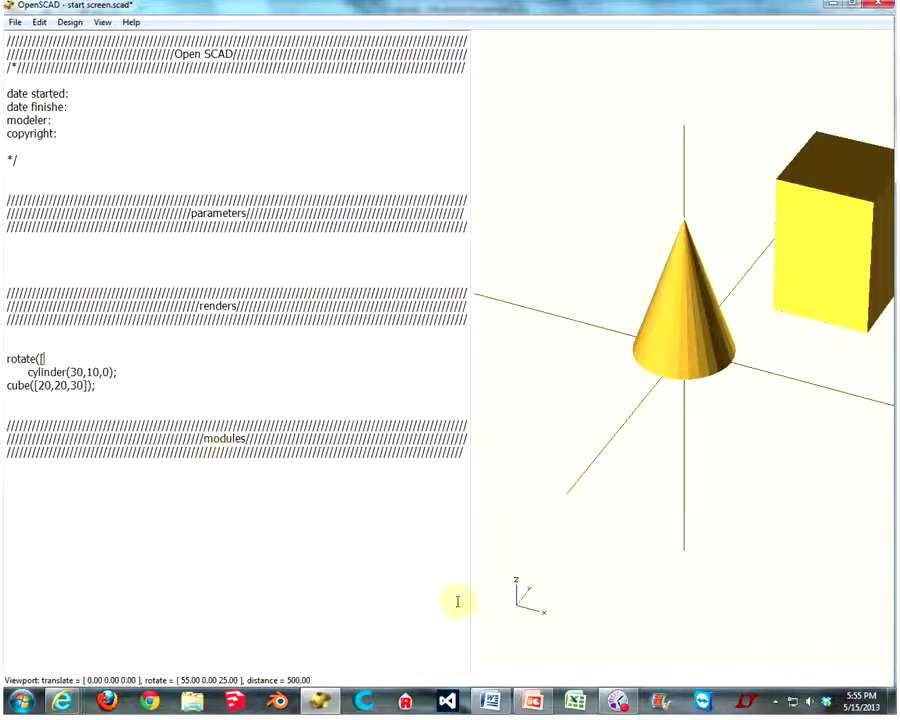
pyautogui.write('45')
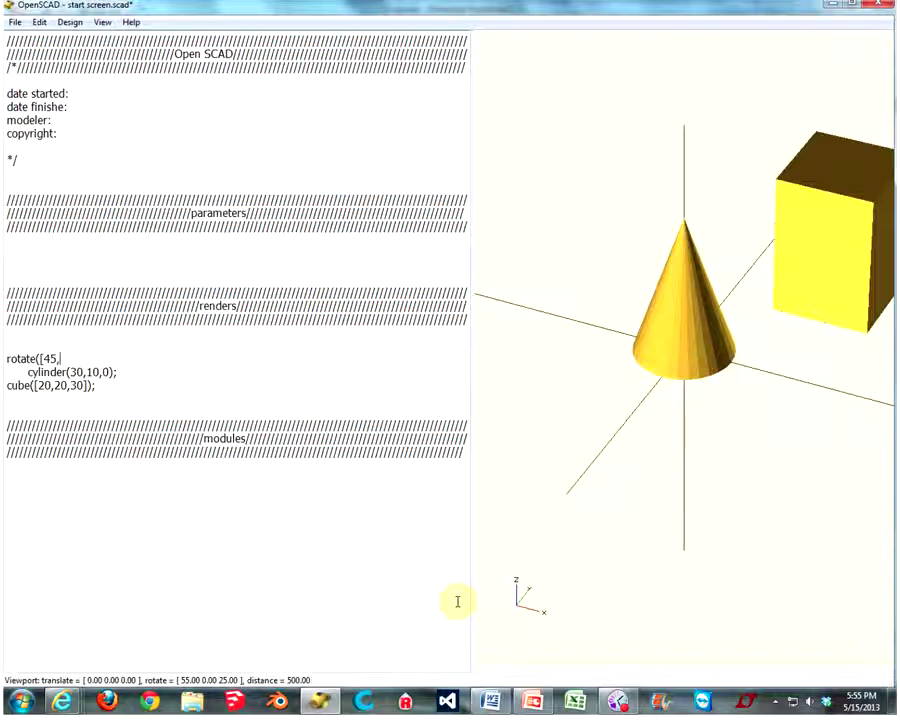
pyautogui.write(',90,75')
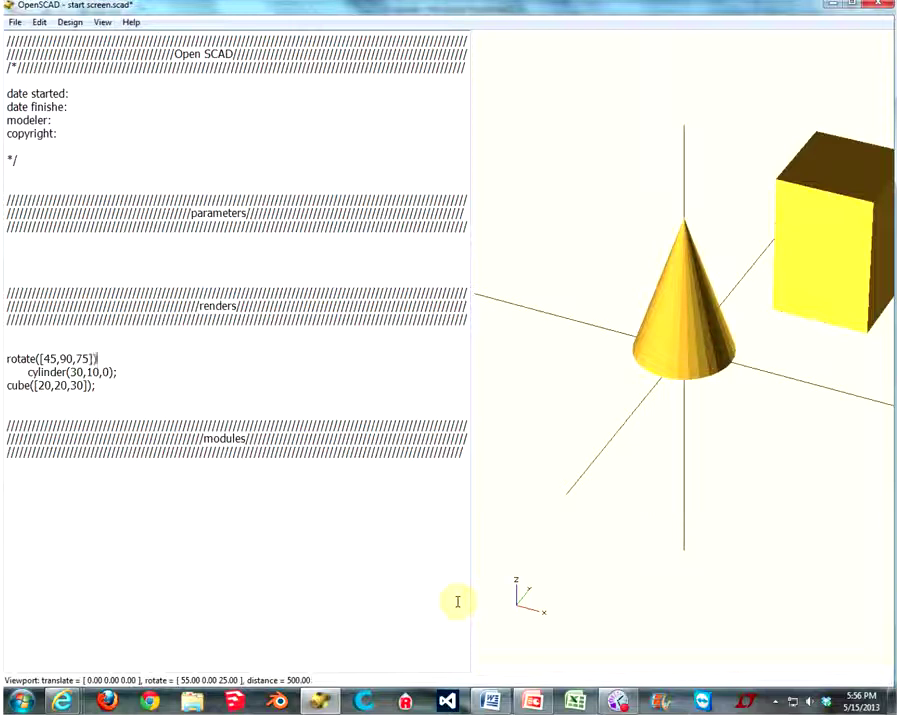
pyautogui.press('F5')
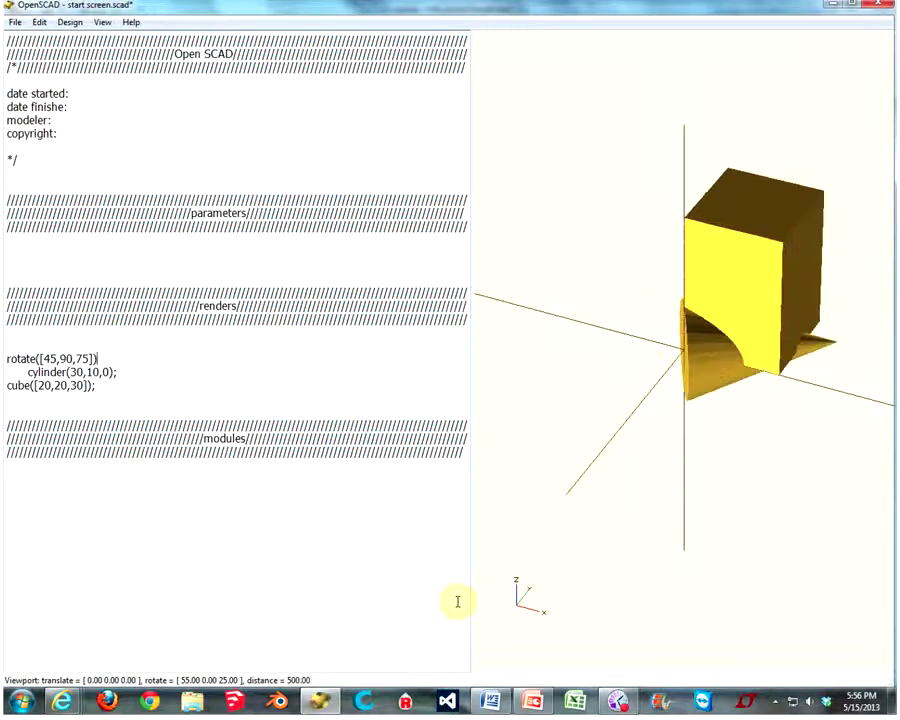
pyautogui.moveTo(683, 438); pyautogui.dragTo(699, 424)
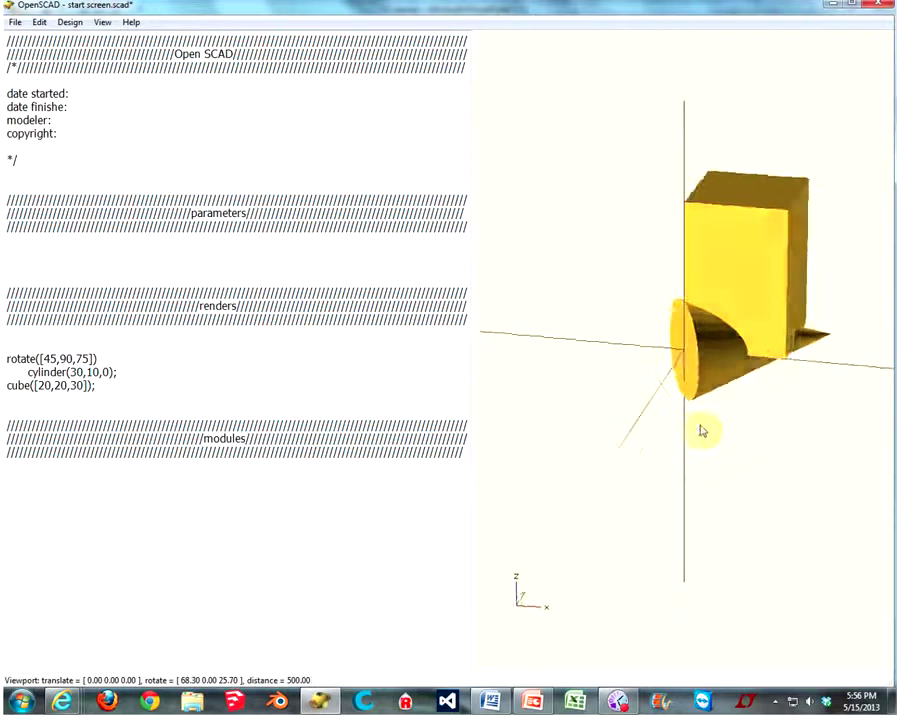
# - Remove the 75 z-rotation value and preview the cone
pyautogui.doubleClick(82, 358)
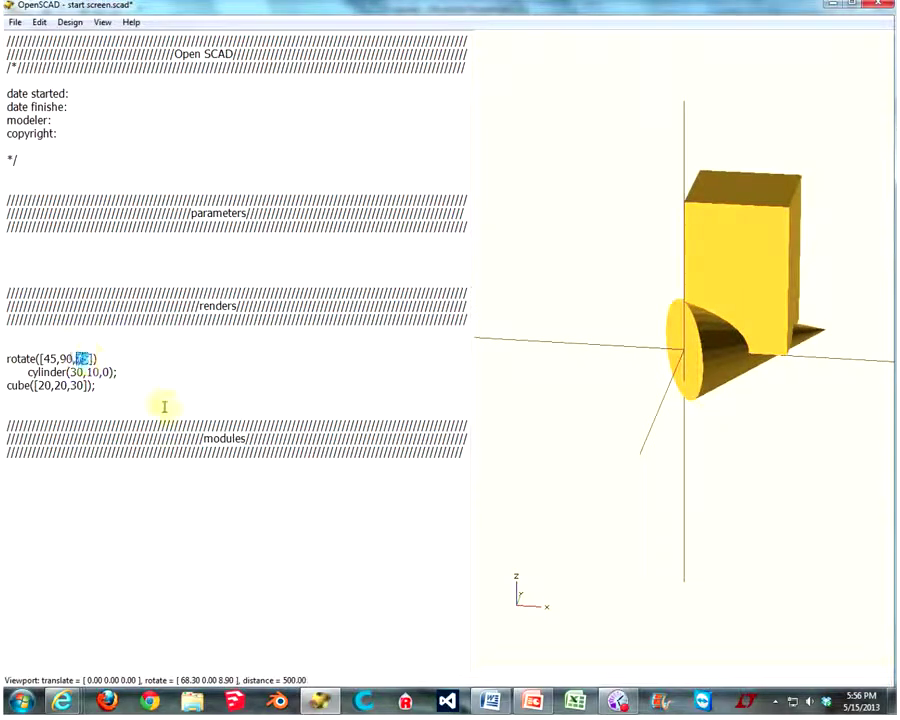
pyautogui.press('Delete')
pyautogui.press('F5')
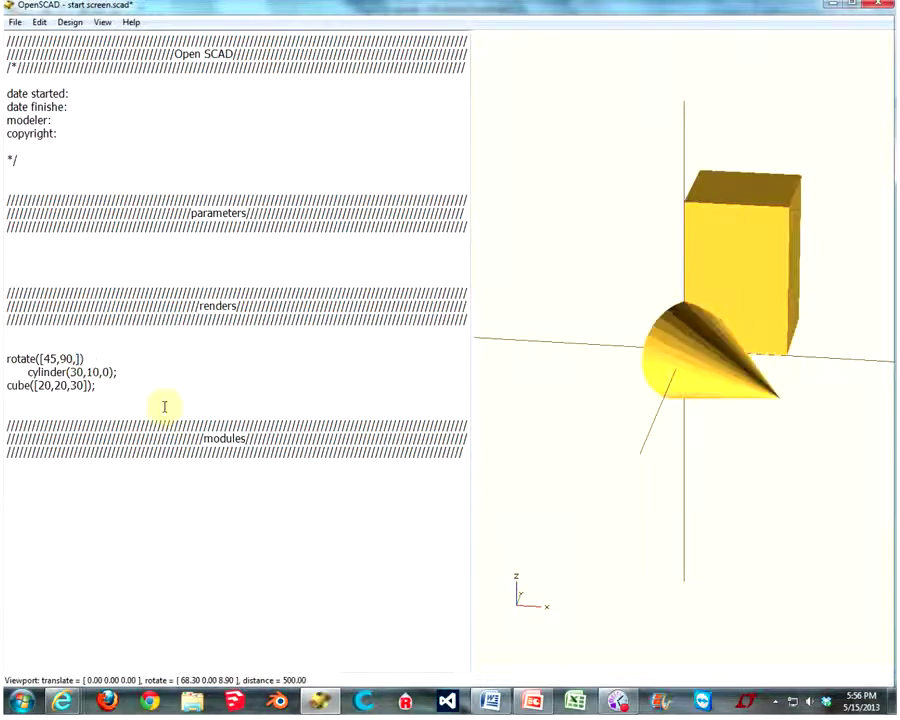
pyautogui.moveTo(770, 326); pyautogui.dragTo(705, 356)
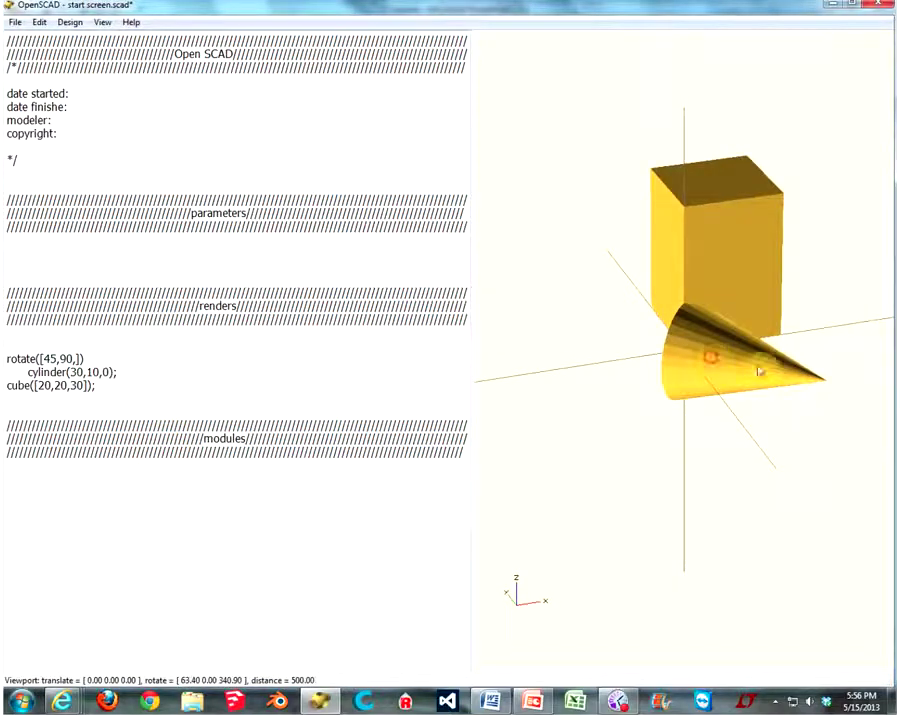
# - Change the rotation to [0,90,0] and view the cone from several angles
pyautogui.doubleClick(45, 358)
pyautogui.press('Delete')
pyautogui.press('F5')
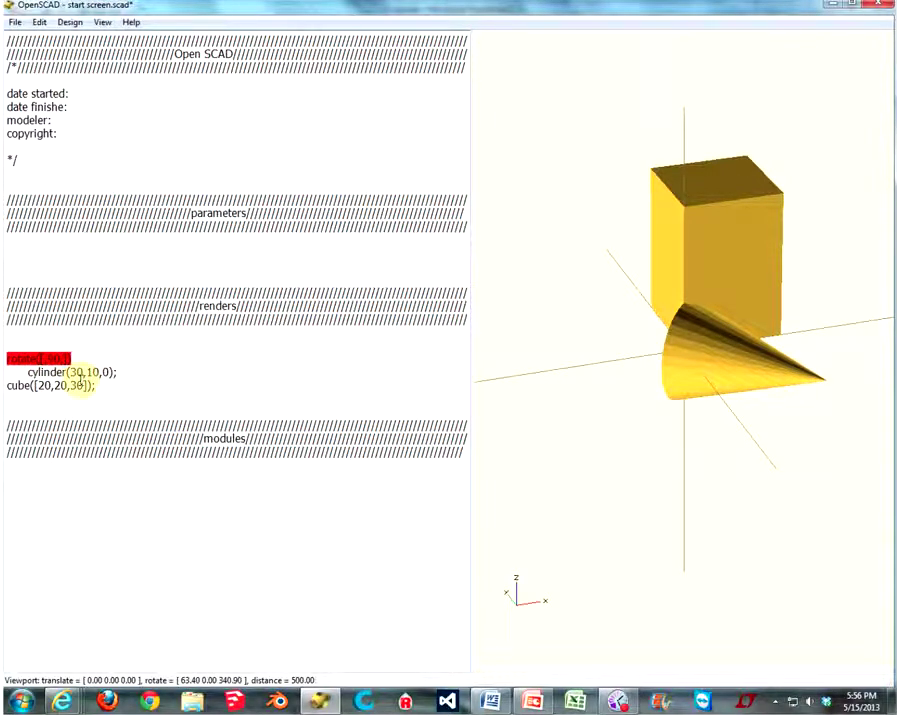
pyautogui.write('0,')
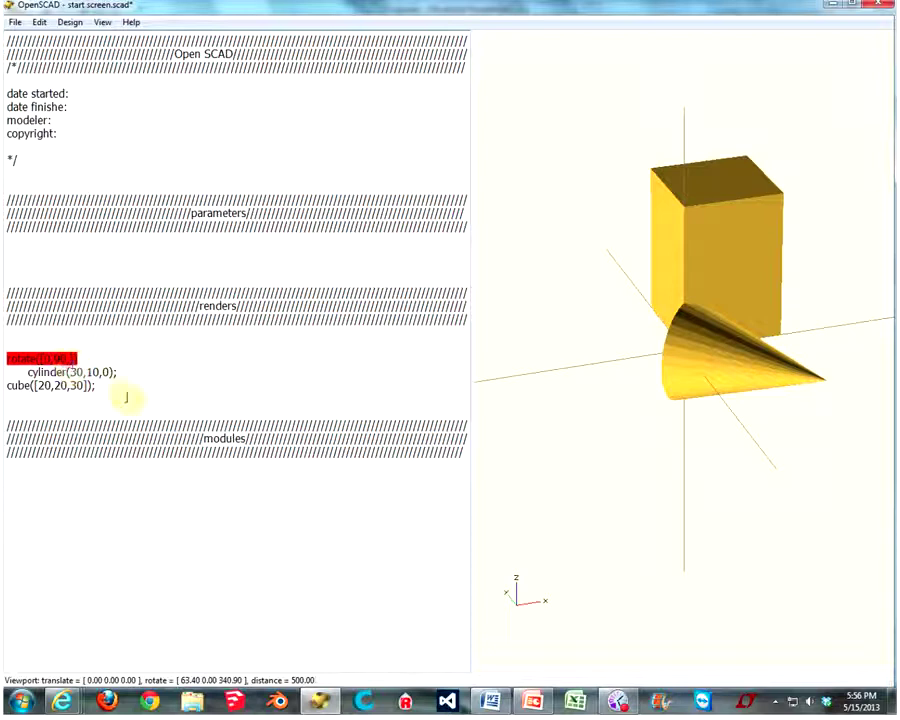
pyautogui.write('0')
pyautogui.press('F5')
pyautogui.moveTo(727, 361); pyautogui.dragTo(713, 368)
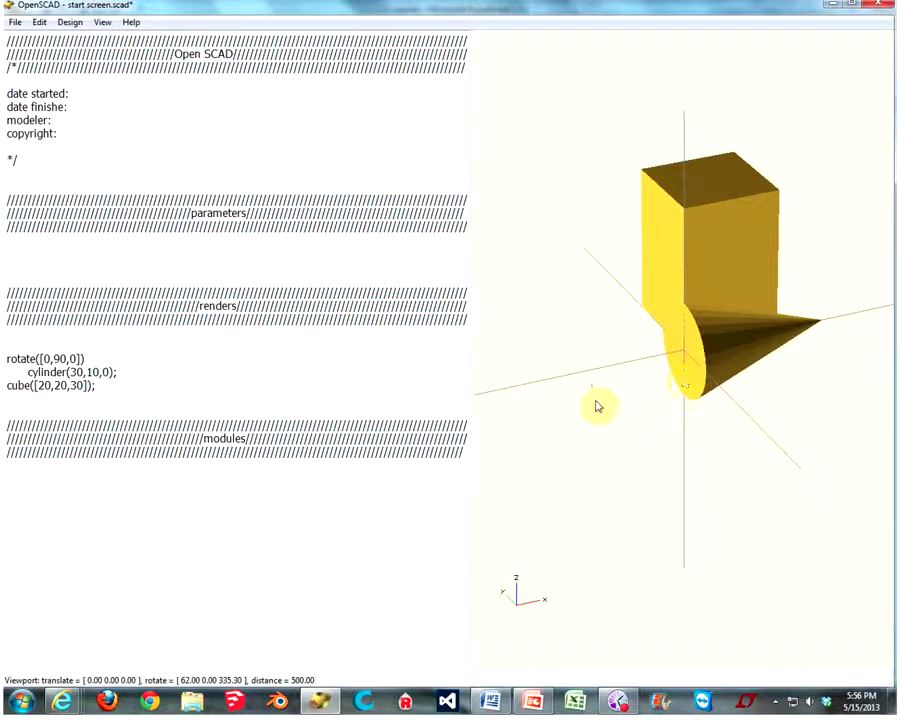
pyautogui.moveTo(719, 470); pyautogui.dragTo(696, 441)
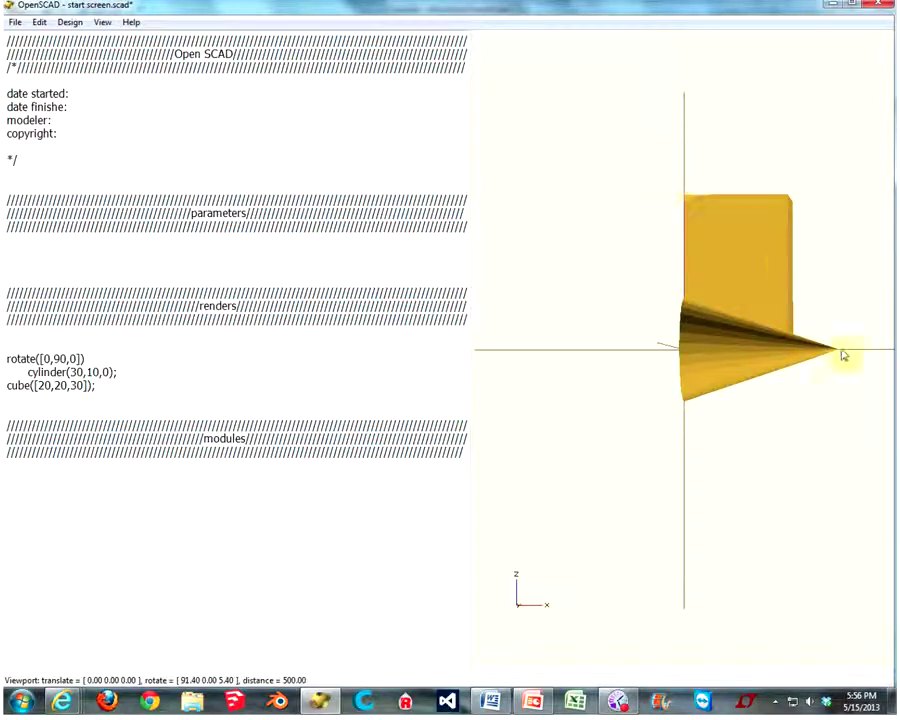
pyautogui.moveTo(842, 358); pyautogui.dragTo(852, 358)
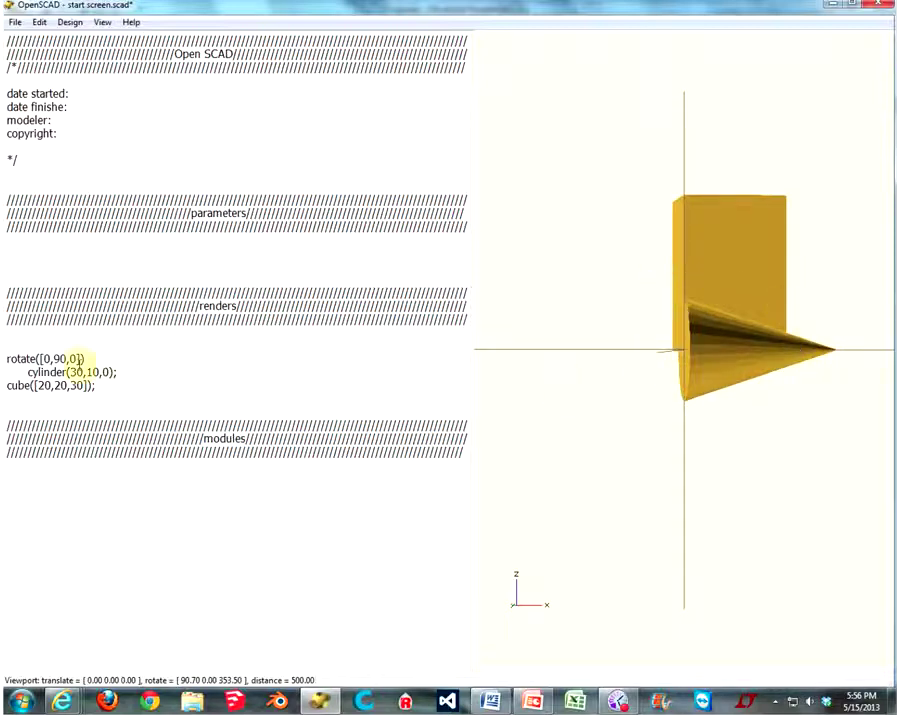
# - Switch the rotation to rotate([90,0,0]) and preview it
pyautogui.click(58, 358)
pyautogui.press('BackSpace')
pyautogui.press('Left')
pyautogui.press('Left')
pyautogui.write('9')
pyautogui.press('F5')
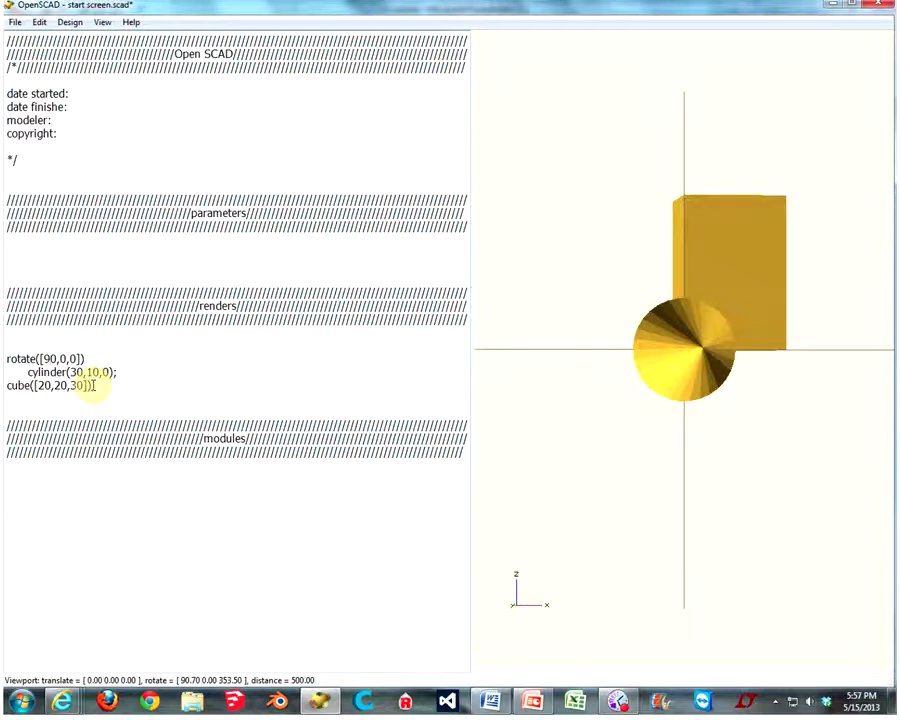
pyautogui.moveTo(526, 344); pyautogui.dragTo(620, 354)
pyautogui.moveTo(684, 362); pyautogui.dragTo(680, 362)
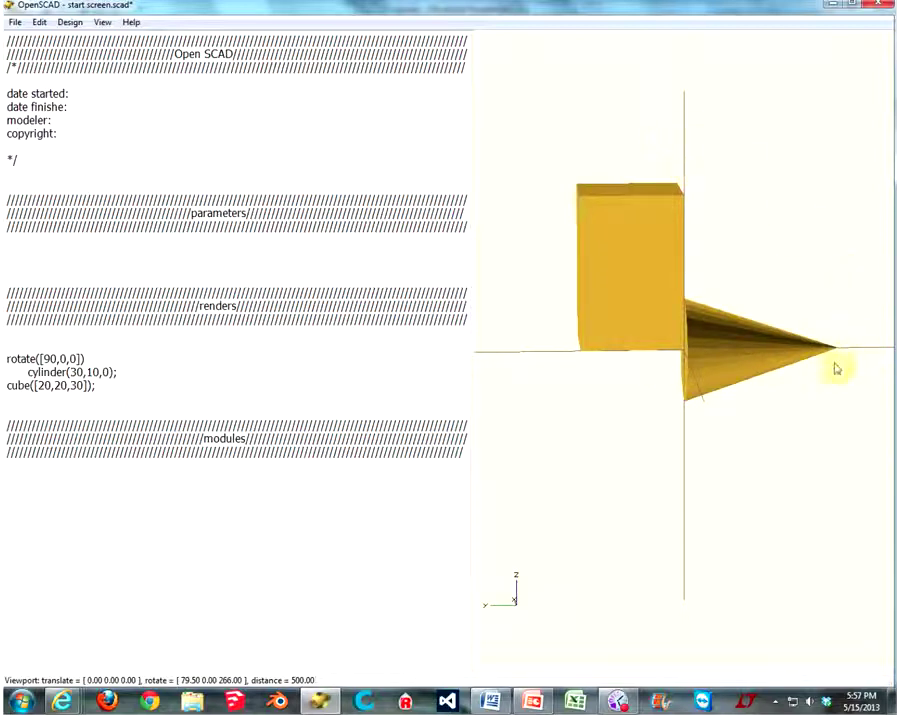
# - Try rotate([0,0,90]), then set rotate([0,0,0]) so the cone stands upright
pyautogui.click(45, 358)
pyautogui.press('BackSpace')
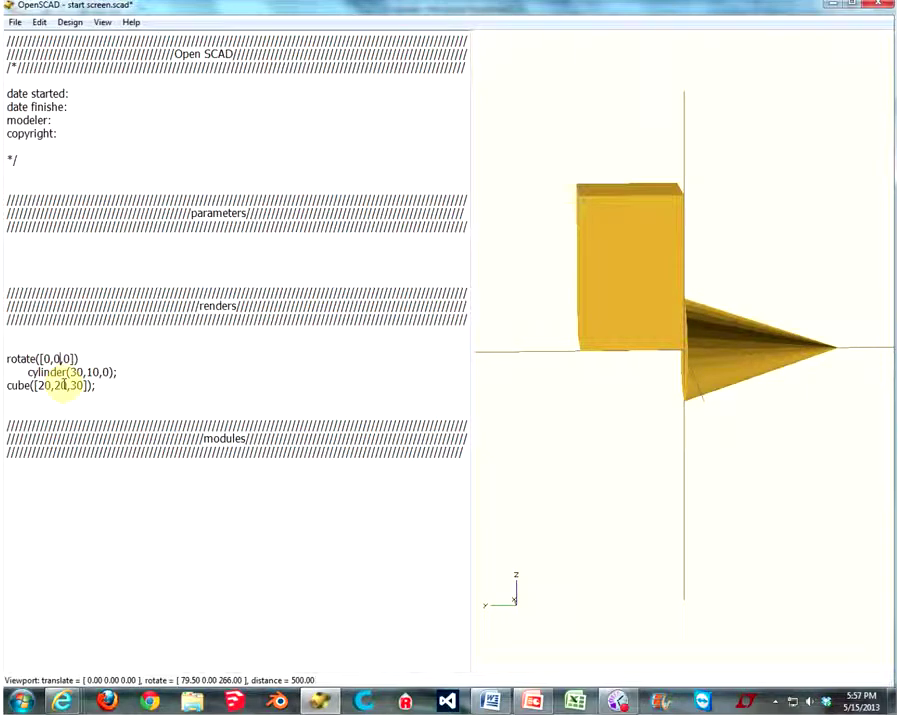
pyautogui.write('9')
pyautogui.press('F5')
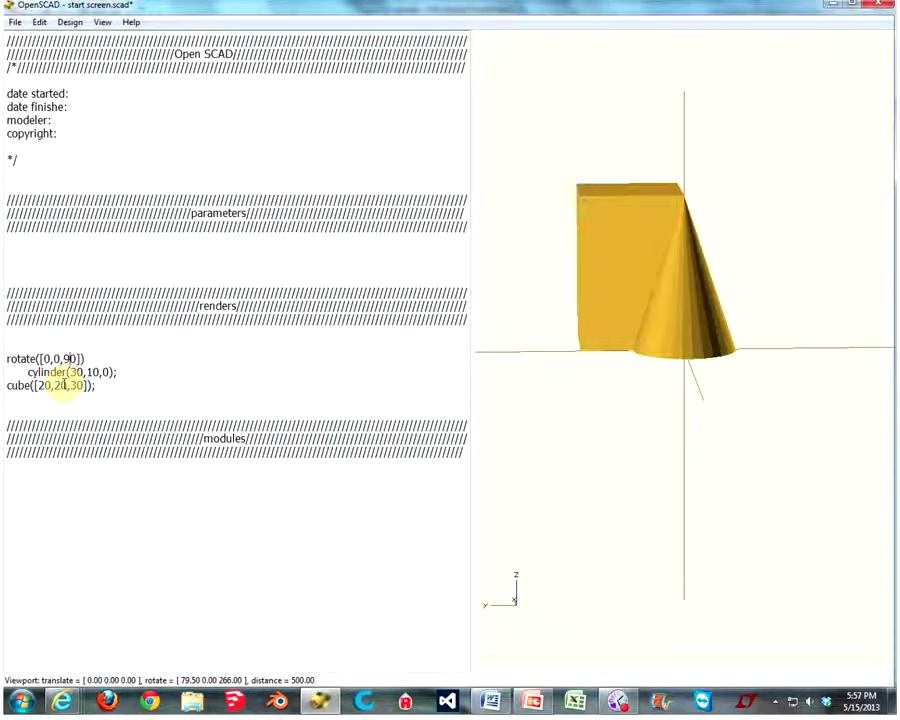
pyautogui.press('BackSpace')
pyautogui.press('F5')
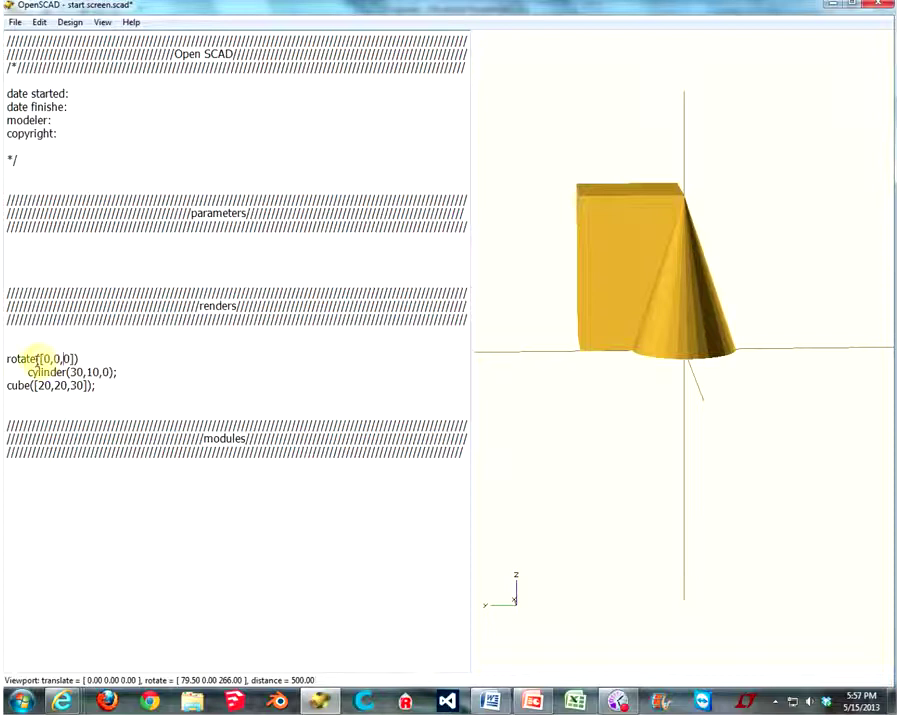
pyautogui.doubleClick(20, 358)
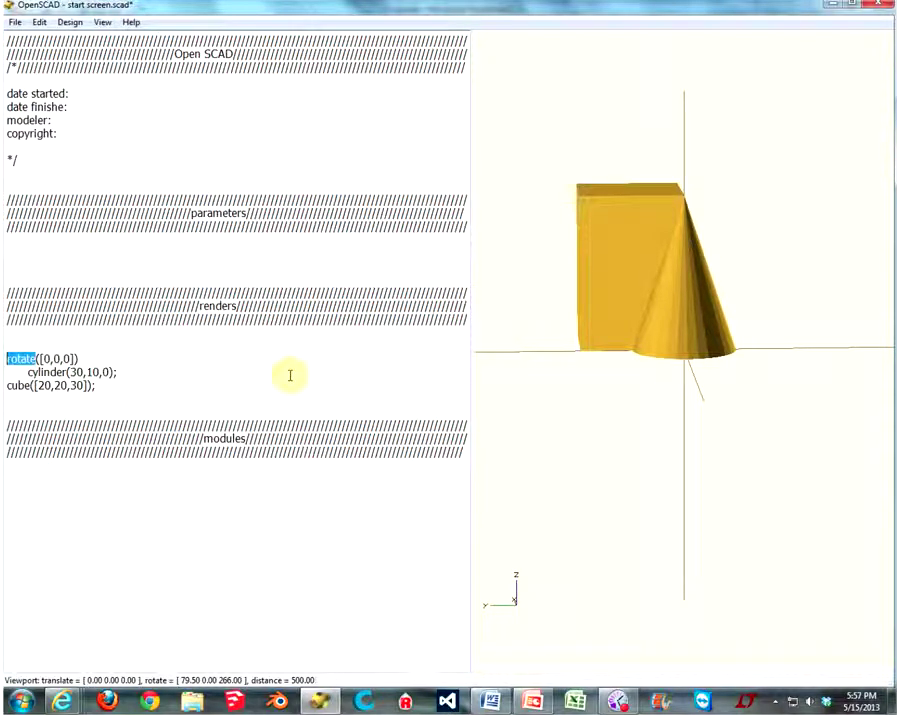
# - Overwrite rotate with scale and set the first scale factor to 5
pyautogui.write('scal')
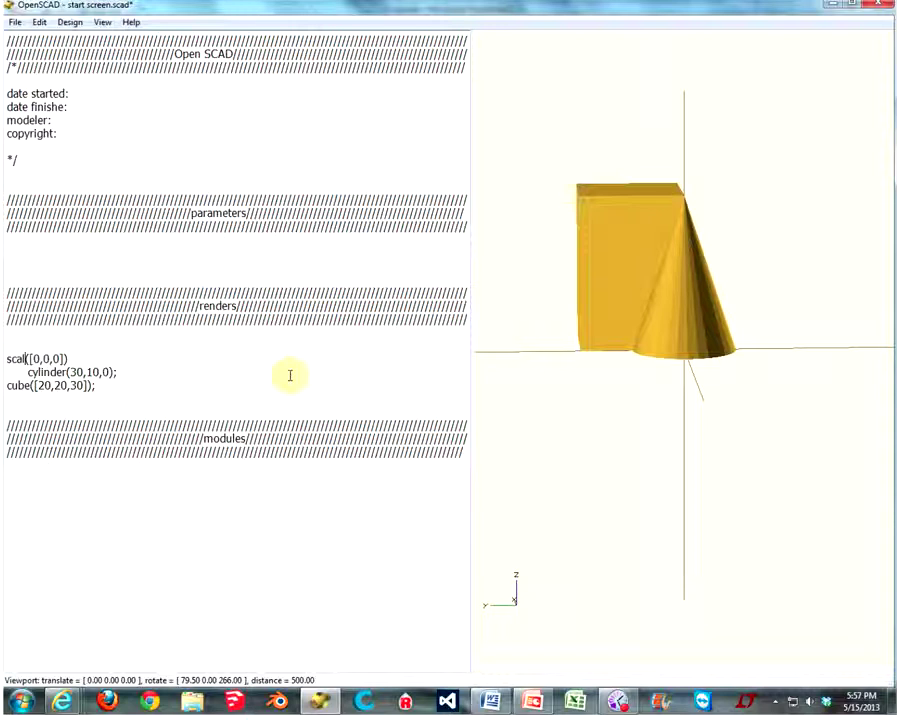
pyautogui.write('e')
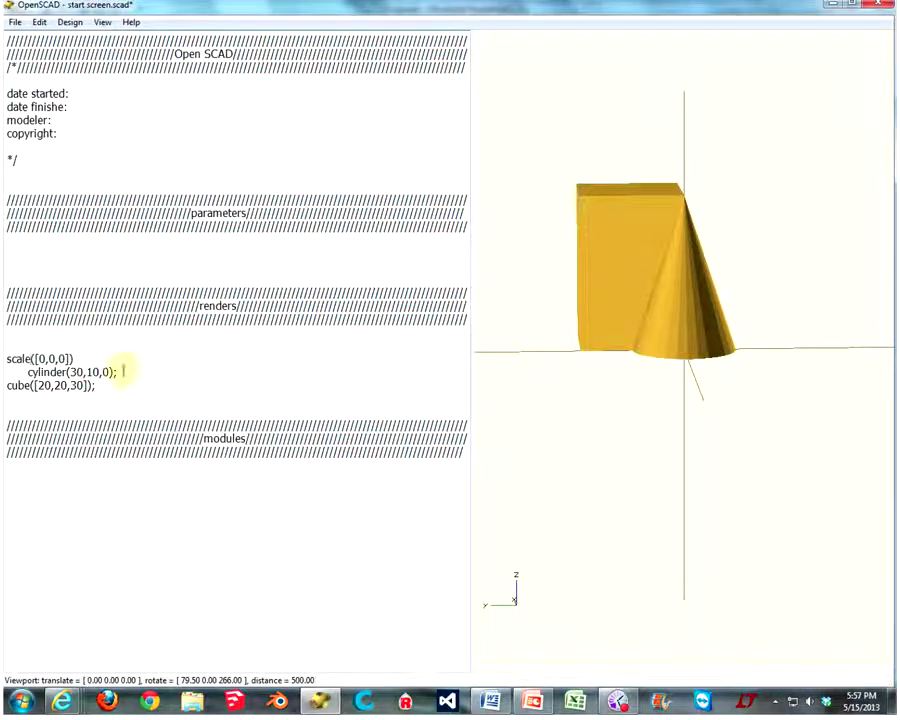
pyautogui.moveTo(31, 358); pyautogui.dragTo(78, 358)
pyautogui.click(33, 358)
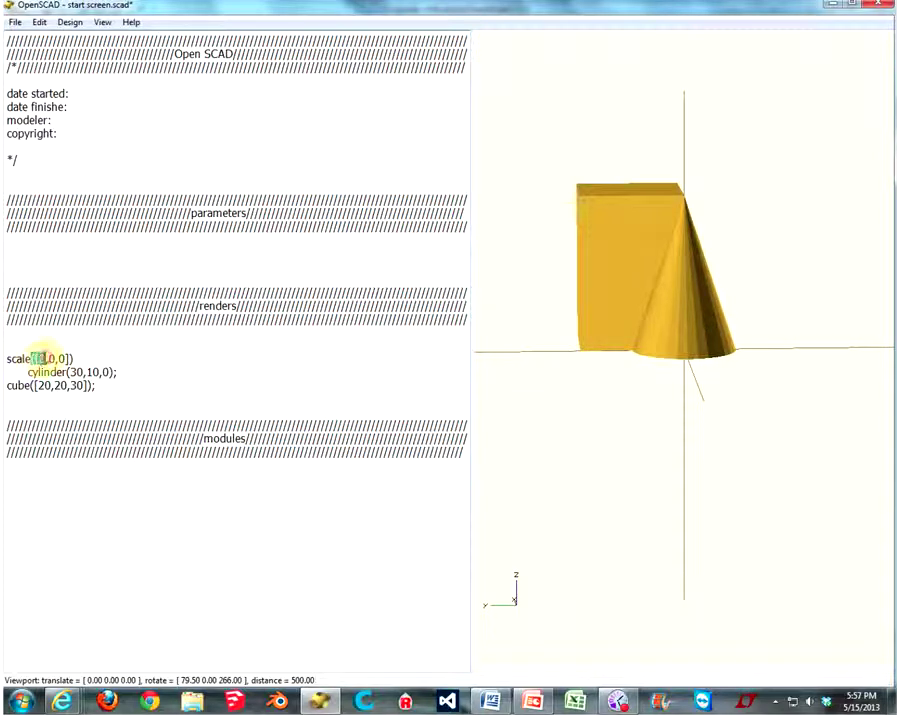
pyautogui.doubleClick(42, 358)
pyautogui.write('5')
# - Enter 1 and 17 for the other scale factors and preview the stretched cone
pyautogui.moveTo(538, 596); pyautogui.dragTo(590, 577)
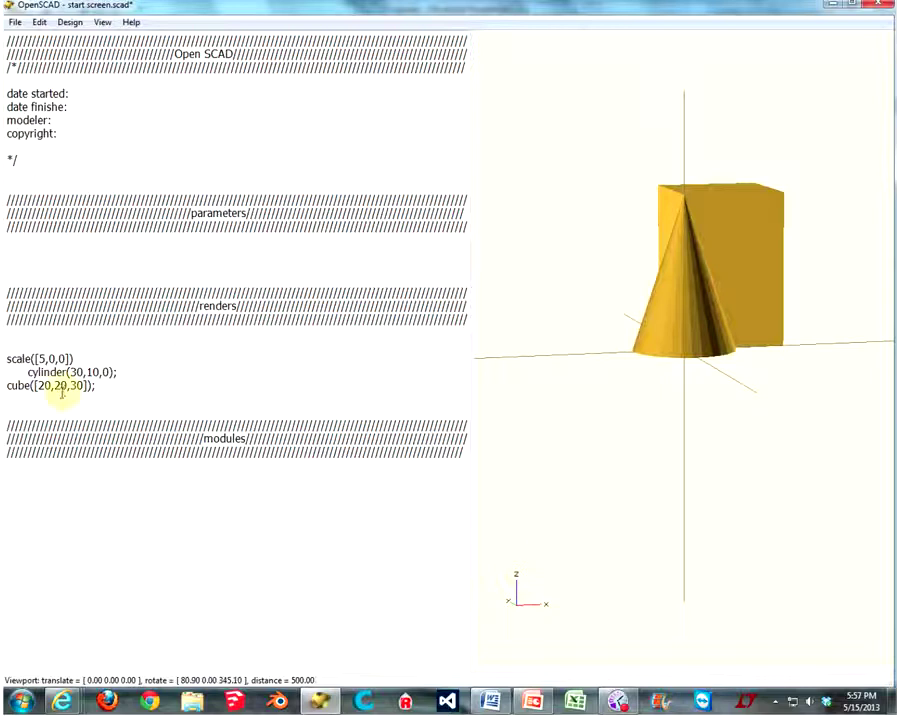
pyautogui.doubleClick(52, 358)
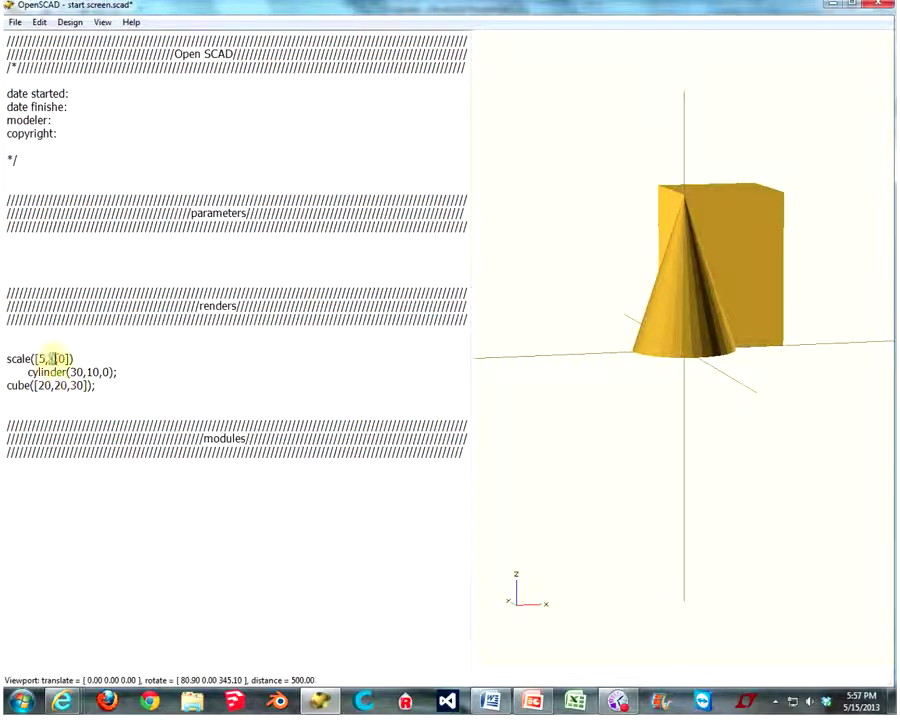
pyautogui.write('1')
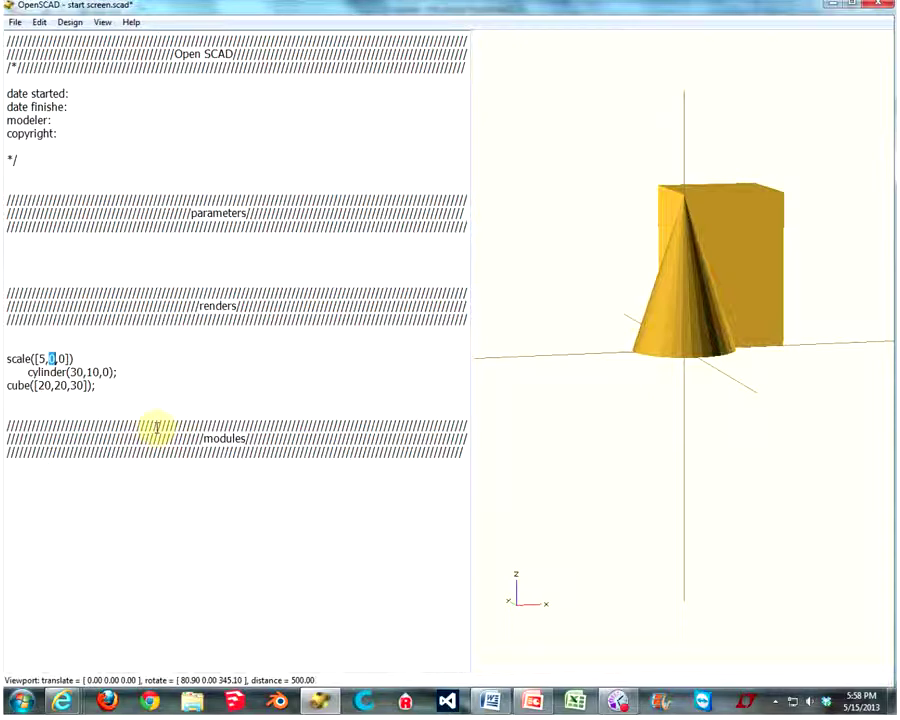
pyautogui.doubleClick(62, 358)
pyautogui.write('1')
pyautogui.write('7')
pyautogui.press('F5')
pyautogui.moveTo(650, 406); pyautogui.dragTo(631, 319)
pyautogui.scroll(-12, 677, 392)
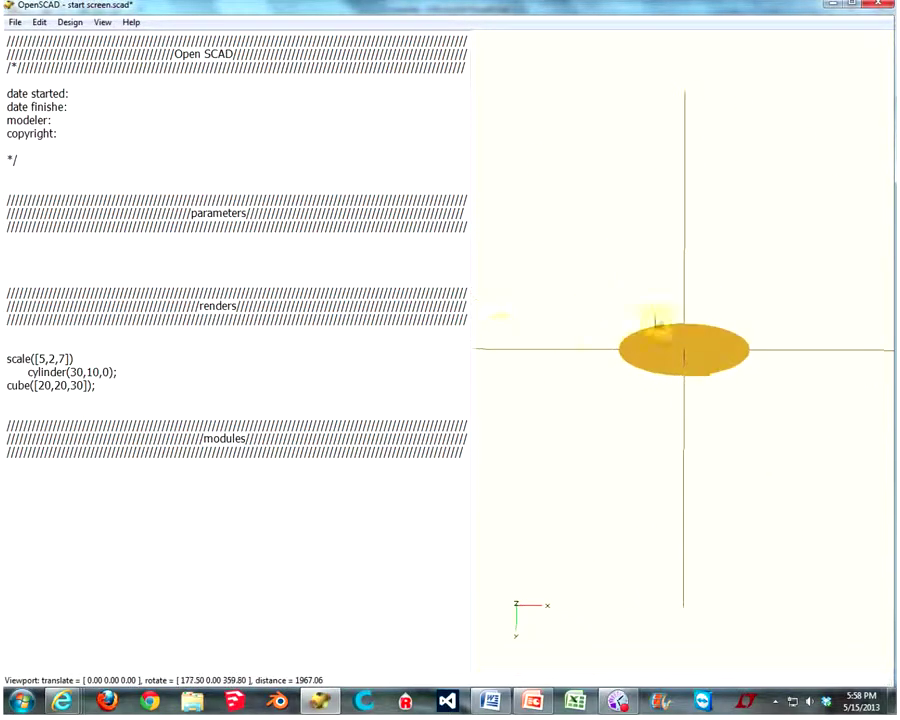
pyautogui.moveTo(693, 321); pyautogui.dragTo(663, 416)
pyautogui.scroll(-1, 687, 357)
pyautogui.scroll(-1, 687, 357)
# - Make the scale uniform at scale([5,5,5]) and preview the enlarged cone
pyautogui.press('BackSpace')
pyautogui.press('BackSpace')
pyautogui.write('5')
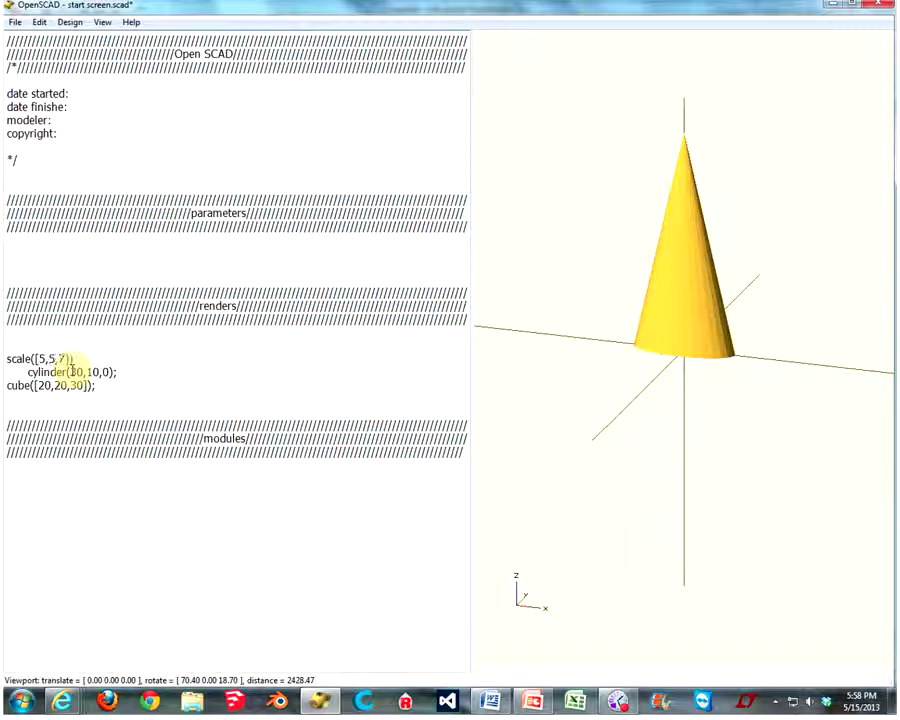
pyautogui.press('Delete')
pyautogui.write('5')
pyautogui.press('F5')
pyautogui.scroll(4, 640, 346)
pyautogui.moveTo(638, 344)
pyautogui.mouseDown()
pyautogui.moveTo(822, 322)
pyautogui.moveTo(675, 352)
pyautogui.moveTo(640, 330)
pyautogui.mouseUp()
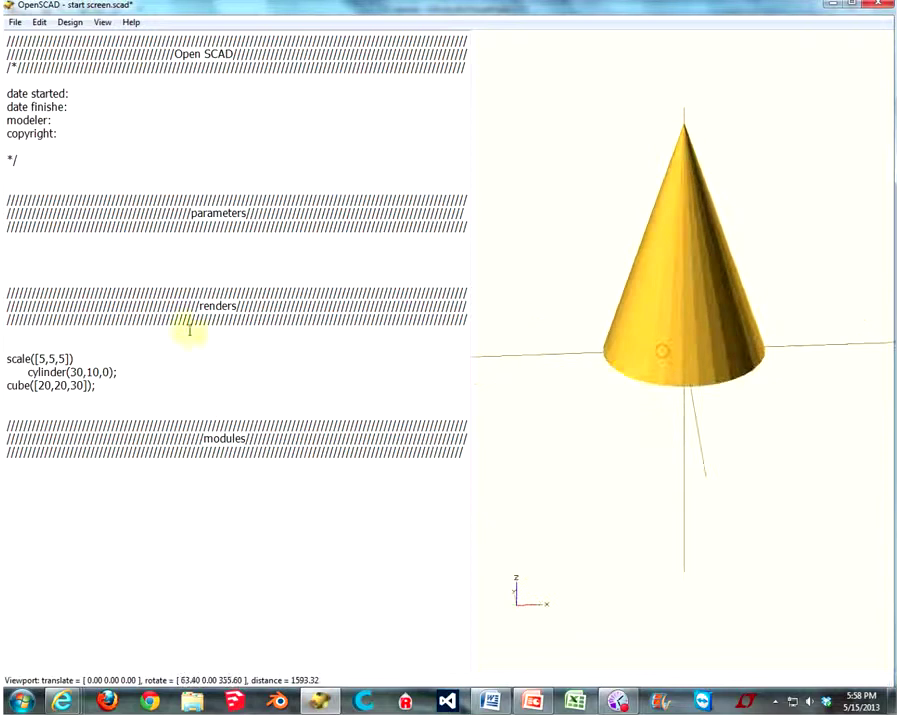
# - Select the entire scale([5,5,5]) call on the cylinder line
pyautogui.click(78, 358)
pyautogui.click(78, 357)
pyautogui.click(77, 357)
pyautogui.click(77, 358)
pyautogui.click(77, 358)
pyautogui.moveTo(74, 357); pyautogui.dragTo(8, 359)
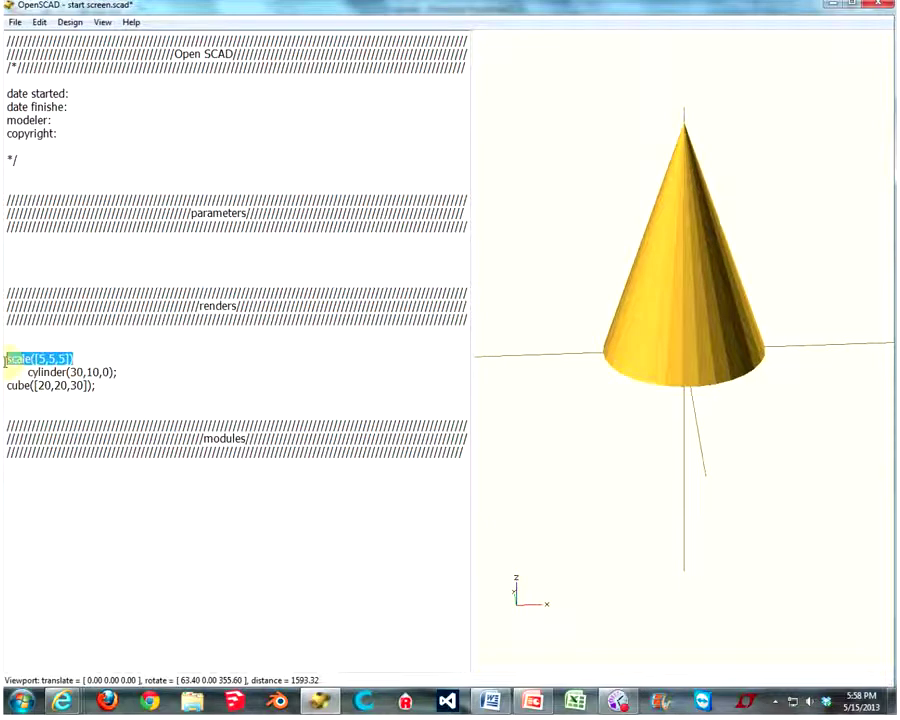
# - Replace the scale call with color("red") and preview the red cone
pyautogui.write('color(')
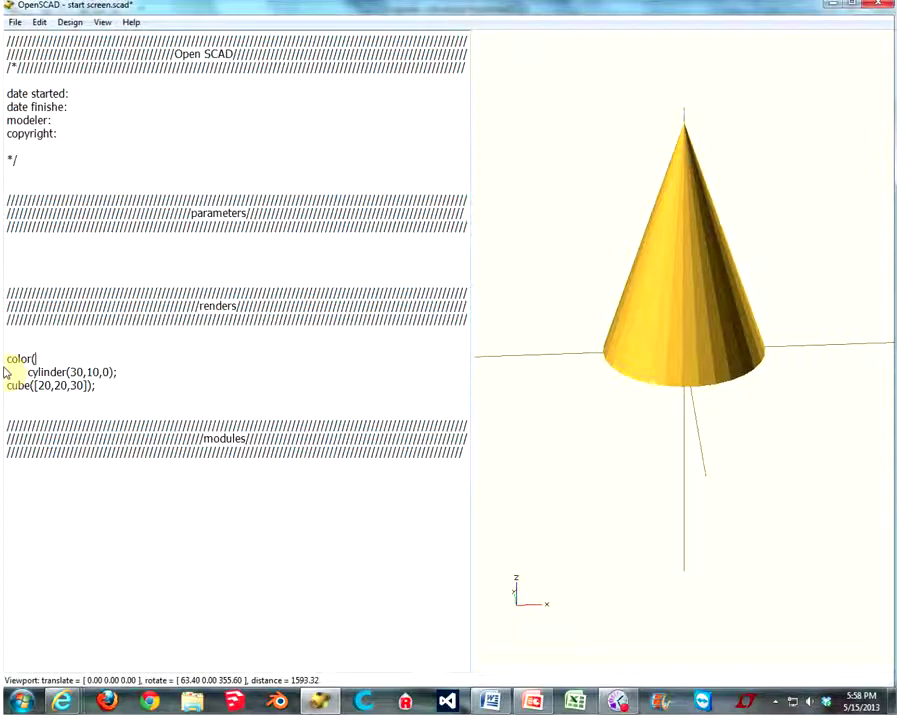
pyautogui.write('"red')
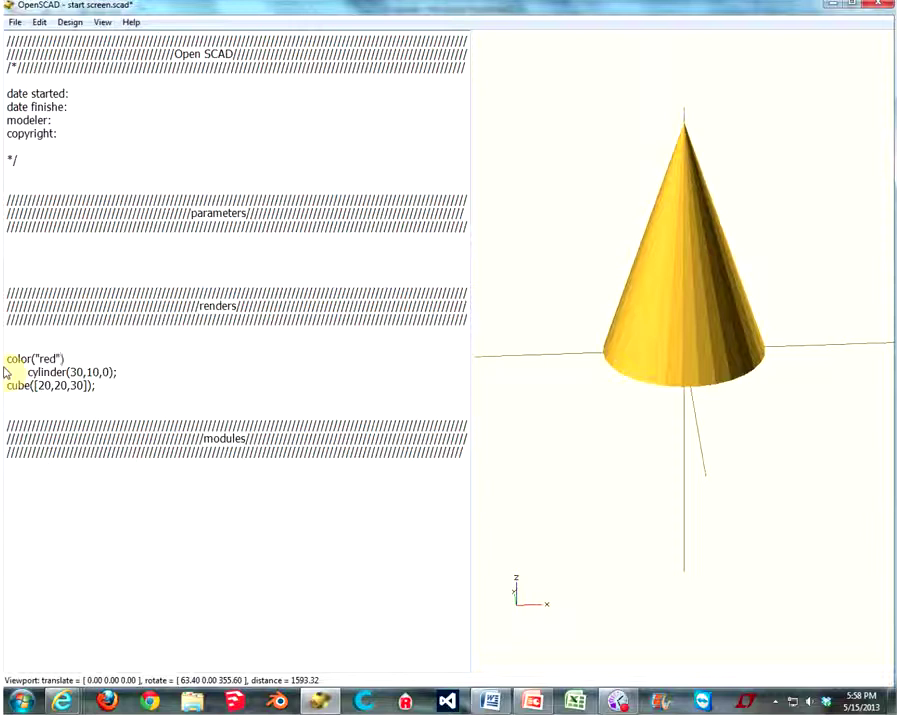
pyautogui.press('F5')
pyautogui.scroll(4, 722, 367)
pyautogui.scroll(6, 722, 367)
pyautogui.moveTo(717, 363); pyautogui.dragTo(755, 357)
# - Change the colour to blue, preview it, then delete the color call
pyautogui.doubleClick(45, 358)
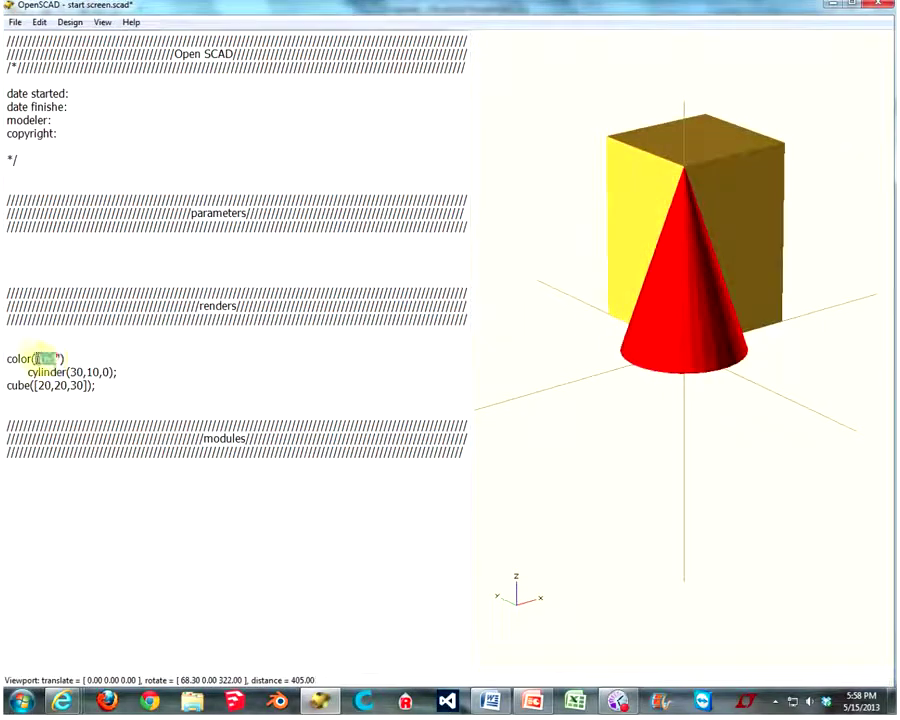
pyautogui.write('blue')
pyautogui.press('F5')
pyautogui.moveTo(708, 308); pyautogui.dragTo(685, 322)
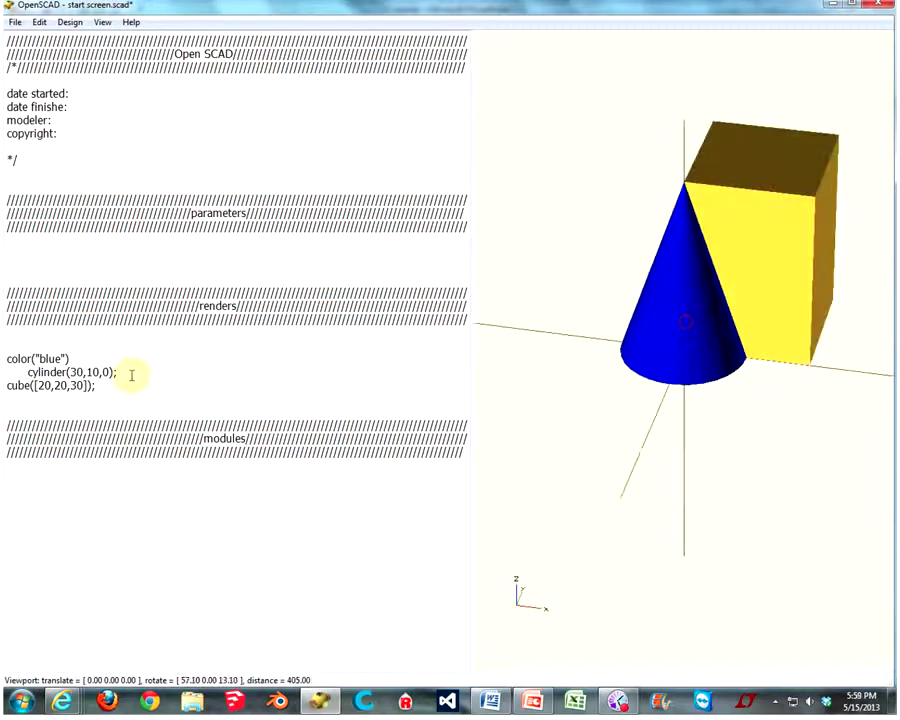
pyautogui.moveTo(665, 276); pyautogui.dragTo(708, 285)
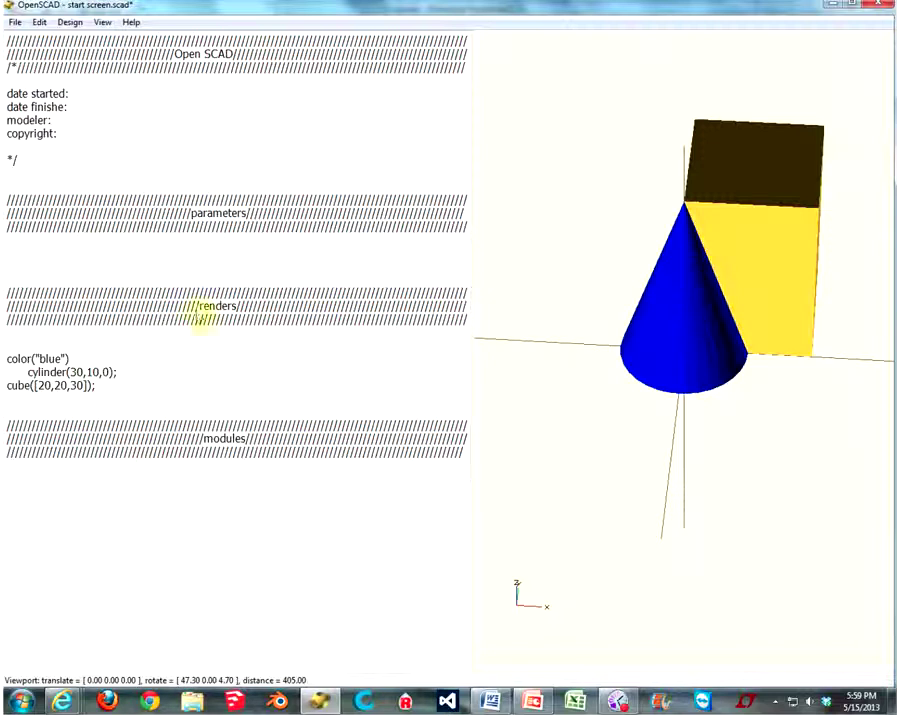
pyautogui.moveTo(68, 358); pyautogui.dragTo(4, 356)
pyautogui.press('Delete')
# - Tidy the cylinder line's indentation and preview the uncoloured model
pyautogui.click(25, 372)
pyautogui.press('BackSpace')
pyautogui.click(104, 370)
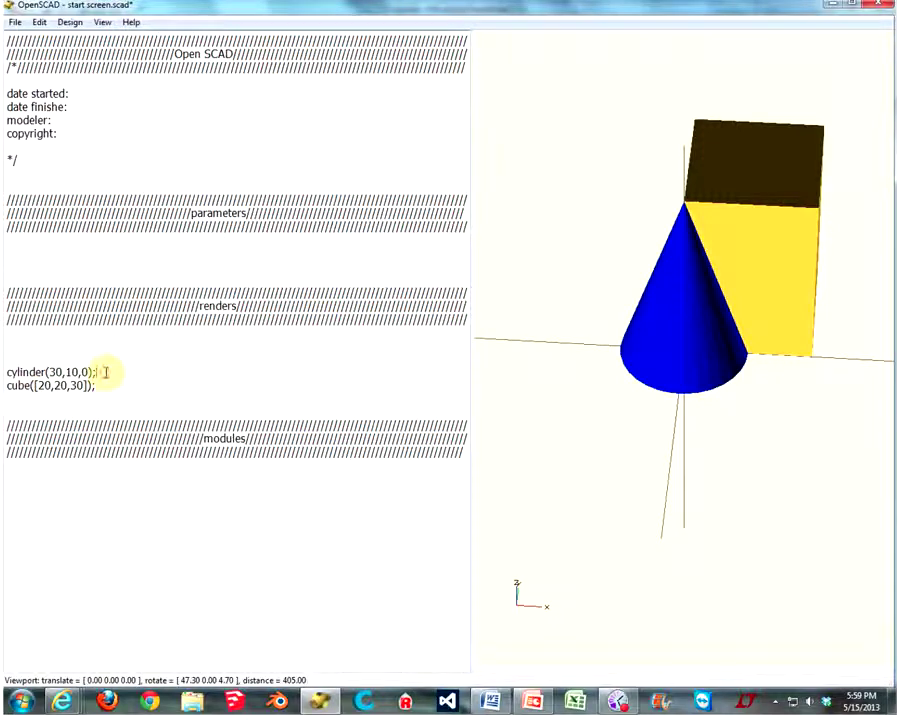
pyautogui.press('Return')
pyautogui.click(8, 360)
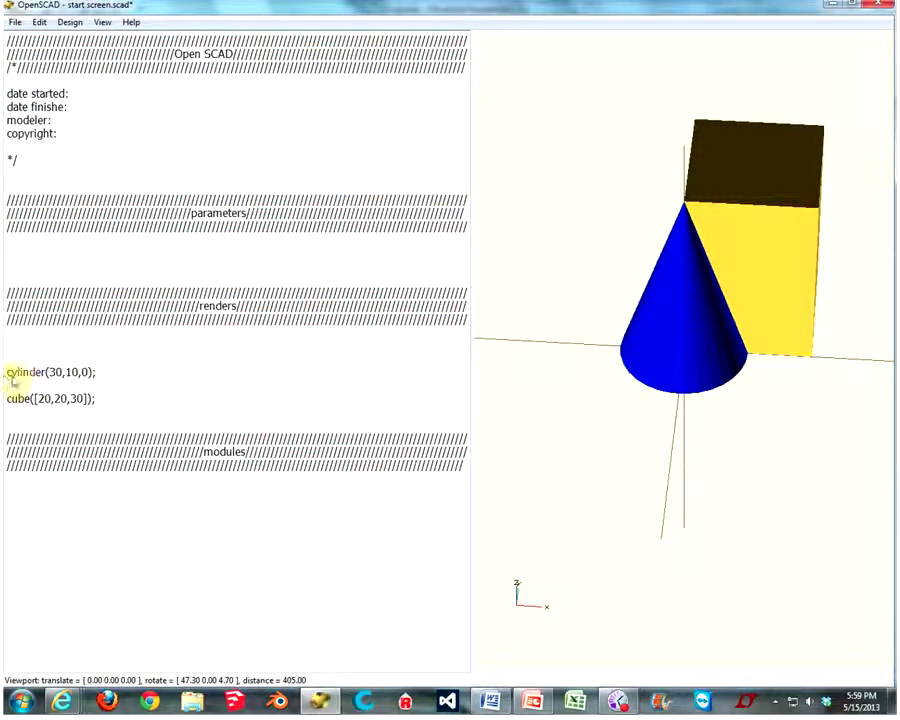
pyautogui.press('F5')
pyautogui.moveTo(710, 340); pyautogui.dragTo(725, 321)
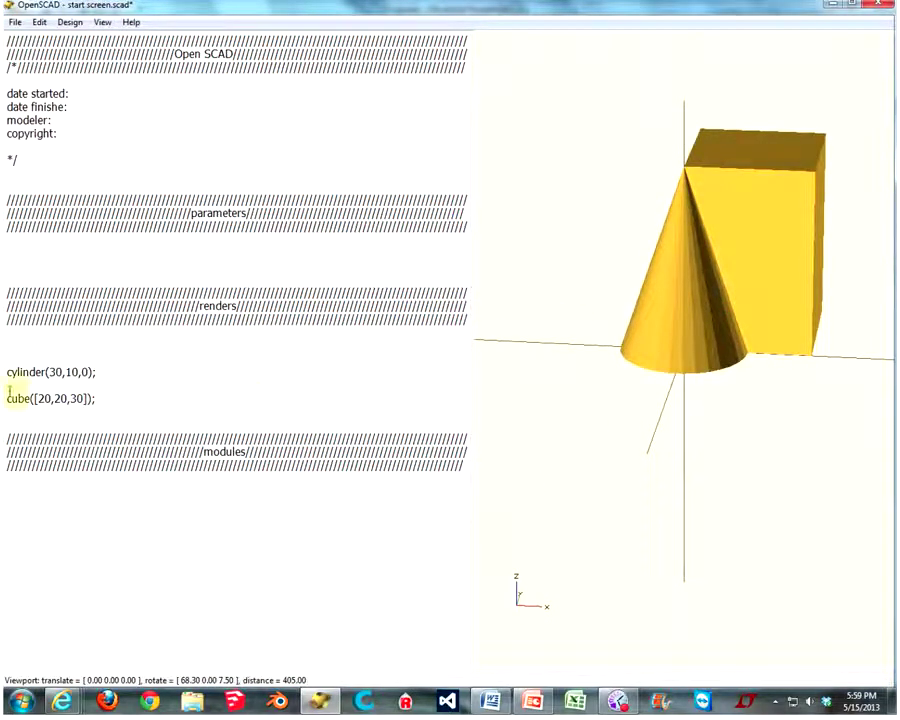
# - Try a cube depth of 40, then revert it to 20
pyautogui.click(60, 398)
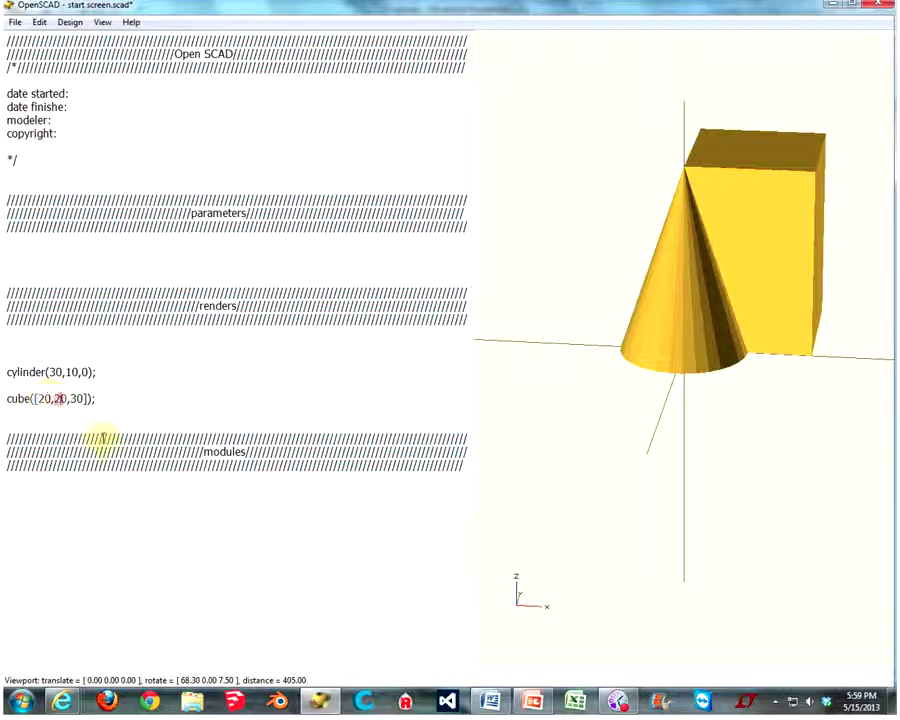
pyautogui.press('BackSpace')
pyautogui.write('4')
pyautogui.press('F5')
pyautogui.press('BackSpace')
pyautogui.write('2')
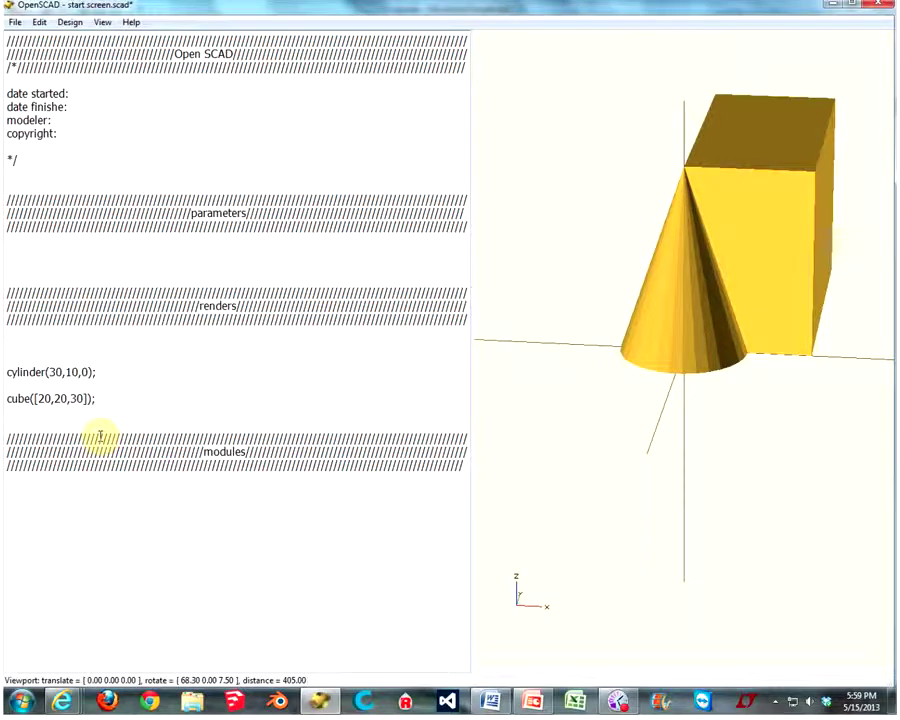
pyautogui.moveTo(560, 420); pyautogui.dragTo(476, 404)
pyautogui.scroll(-5, 714, 296)
pyautogui.moveTo(712, 290)
pyautogui.mouseDown()
pyautogui.moveTo(727, 287)
pyautogui.moveTo(703, 291)
pyautogui.mouseUp()
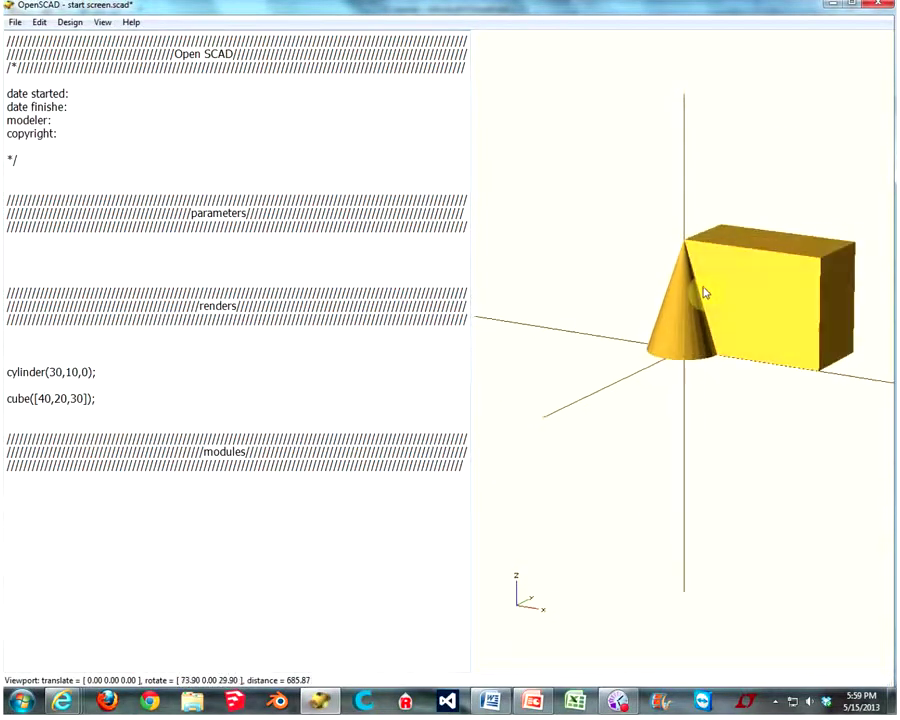
# - Lengthen the cube to 50 units and preview it
pyautogui.doubleClick(40, 398)
pyautogui.write('50')
pyautogui.press('F5')
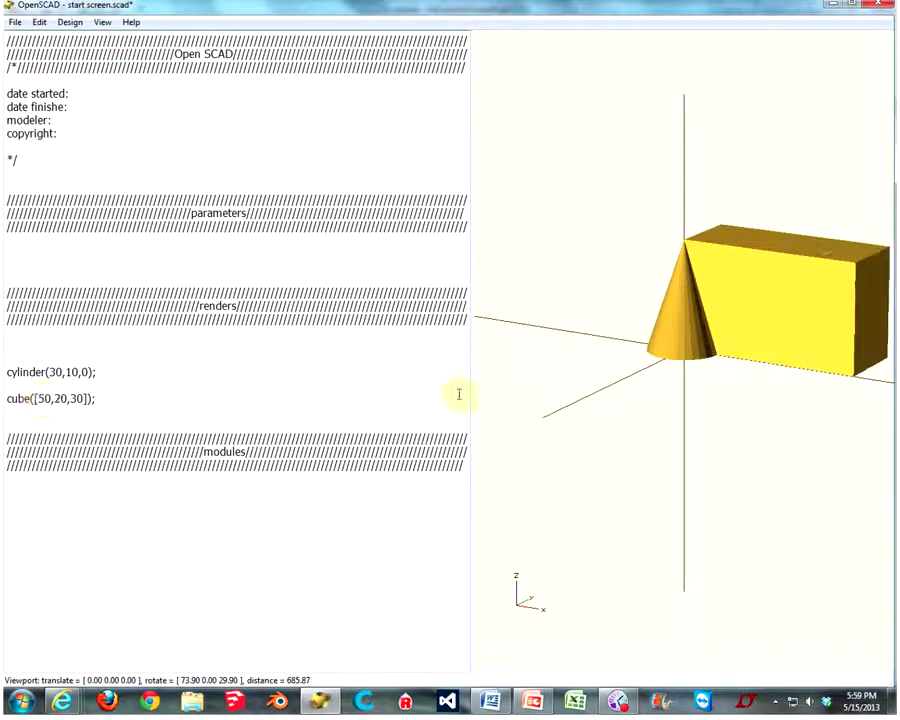
pyautogui.moveTo(576, 390)
pyautogui.mouseDown()
pyautogui.moveTo(659, 372)
pyautogui.moveTo(590, 390)
pyautogui.mouseUp()
# - Try a depth of 10, then settle on cube([50,20,30])
pyautogui.doubleClick(57, 398)
pyautogui.write('10')
pyautogui.press('F5')
pyautogui.moveTo(734, 308); pyautogui.dragTo(740, 313)
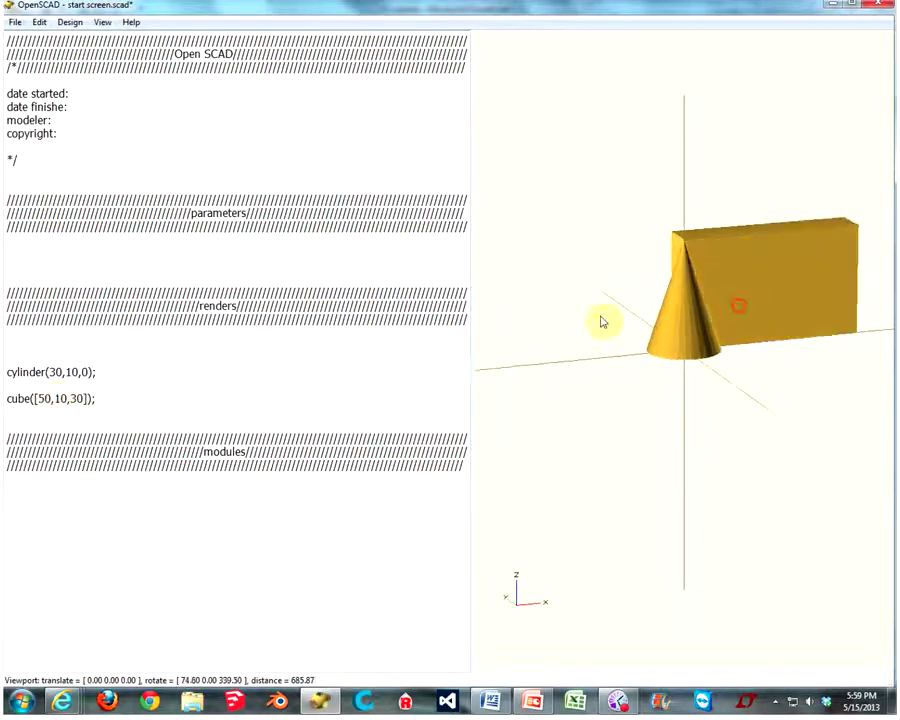
pyautogui.doubleClick(55, 398)
pyautogui.write('20')
pyautogui.press('F5')
pyautogui.moveTo(765, 346); pyautogui.dragTo(739, 337)
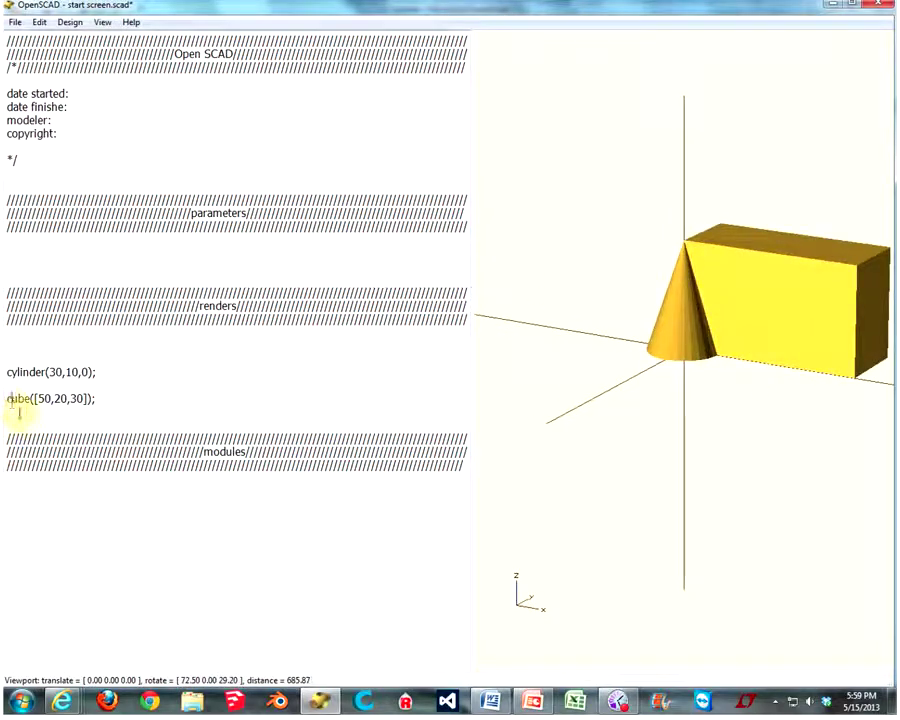
# - Indent the cube line and wrap it in translate([-25,0,0]), previewing the centred box
pyautogui.press('Tab')
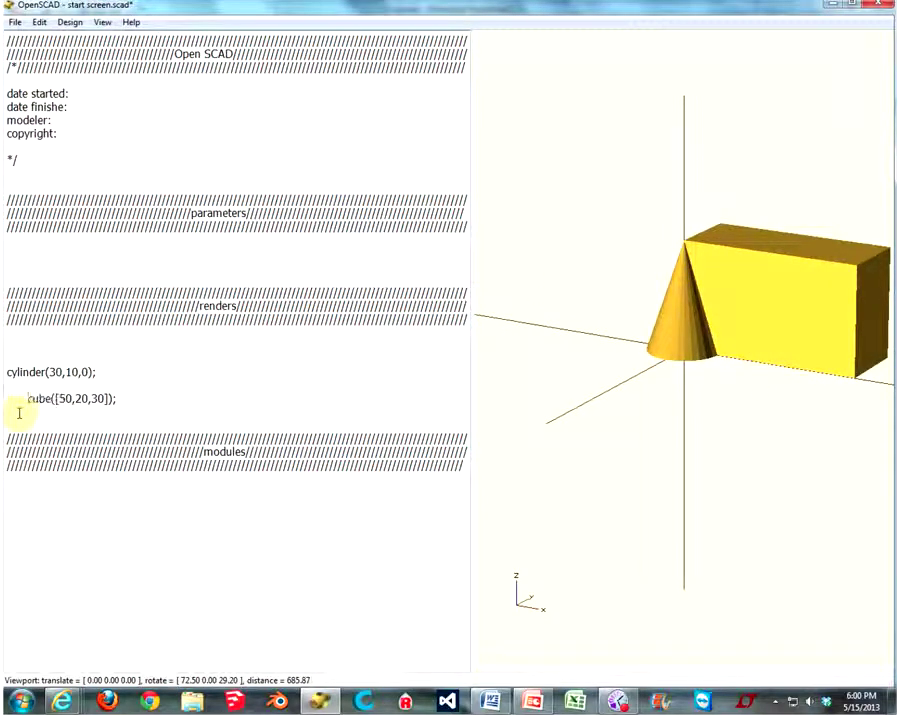
pyautogui.press('Return')
pyautogui.write('translate')
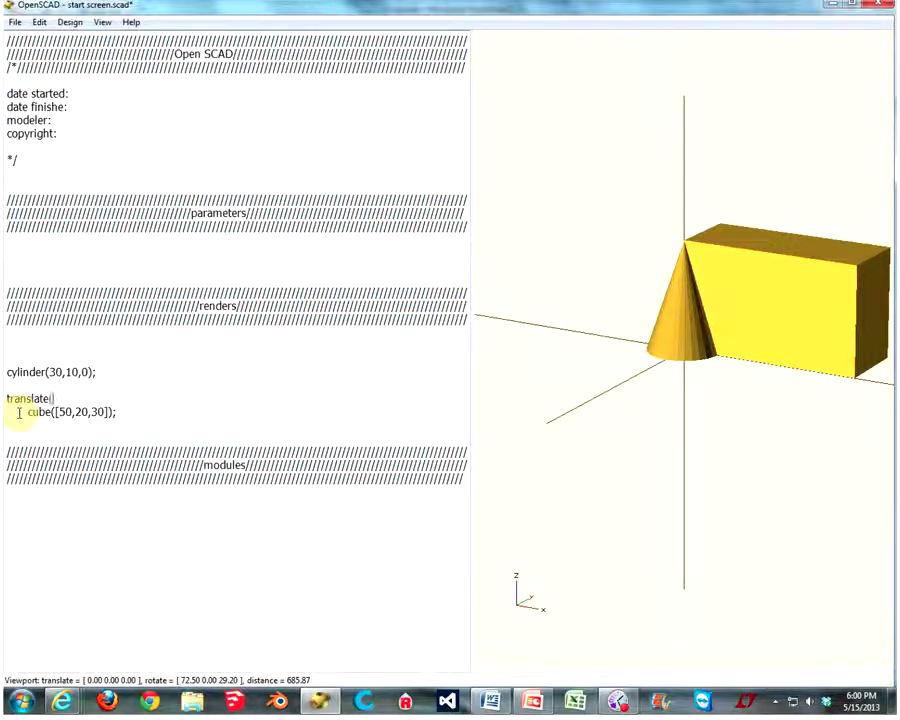
pyautogui.write('([')
pyautogui.moveTo(669, 322); pyautogui.dragTo(773, 325)
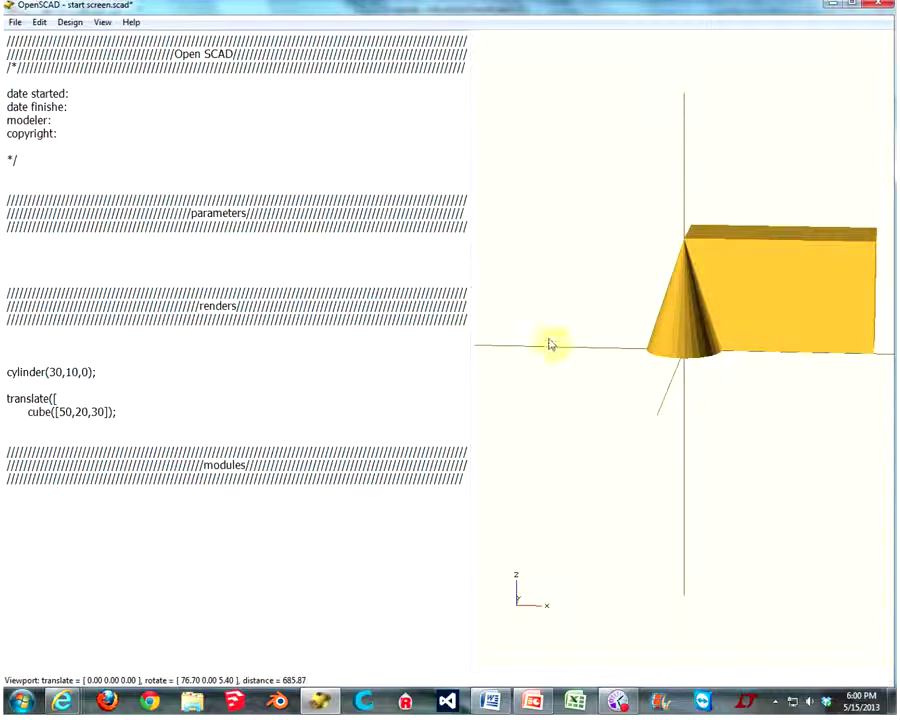
pyautogui.click(60, 398)
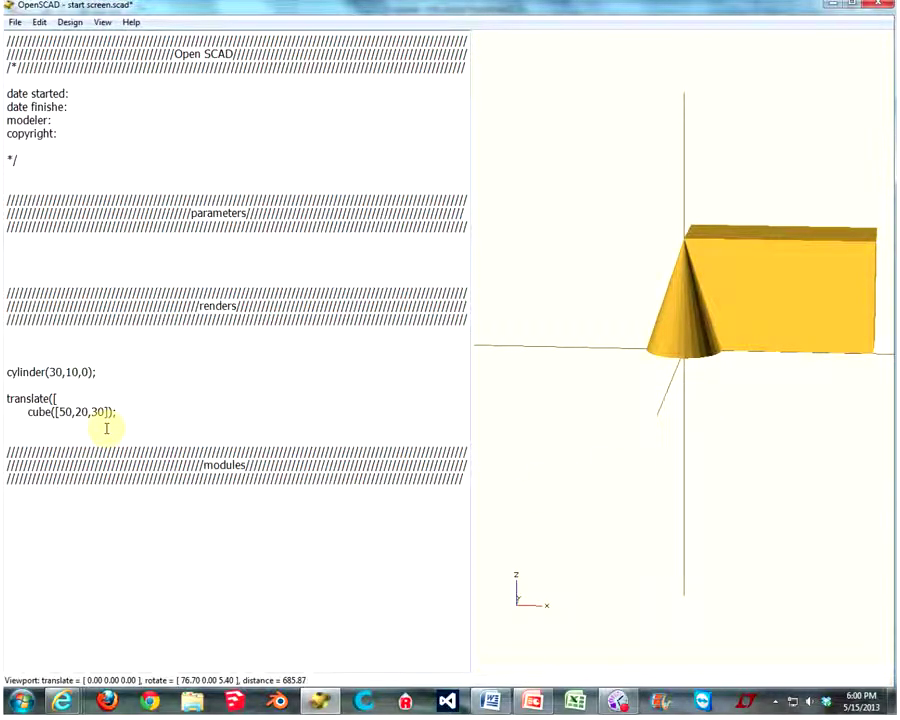
pyautogui.write('-25,')
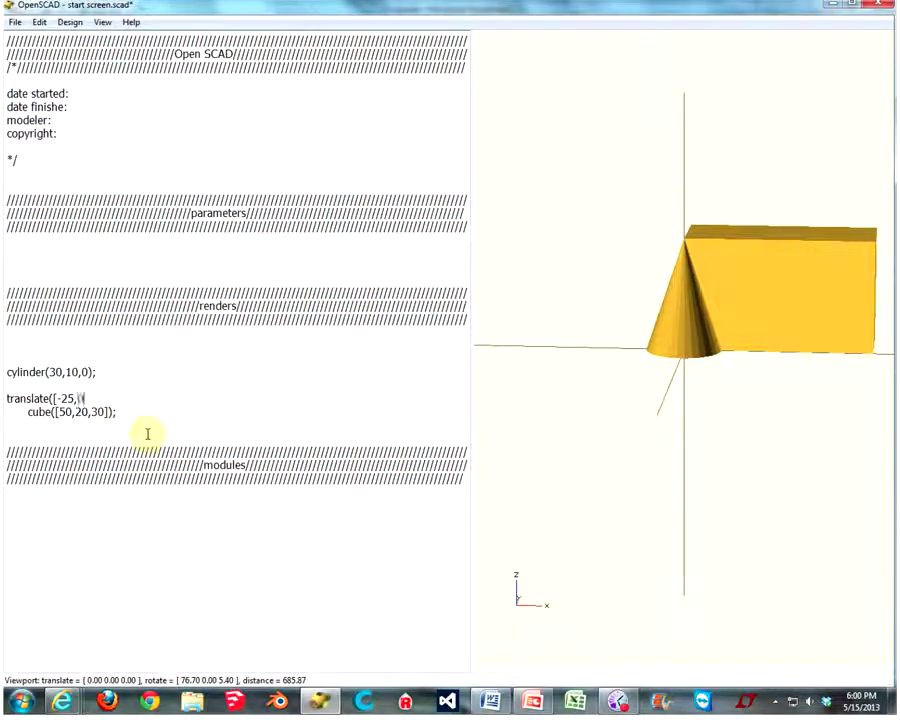
pyautogui.write('0,0]')
pyautogui.press('F5')
pyautogui.moveTo(697, 247); pyautogui.dragTo(743, 281)
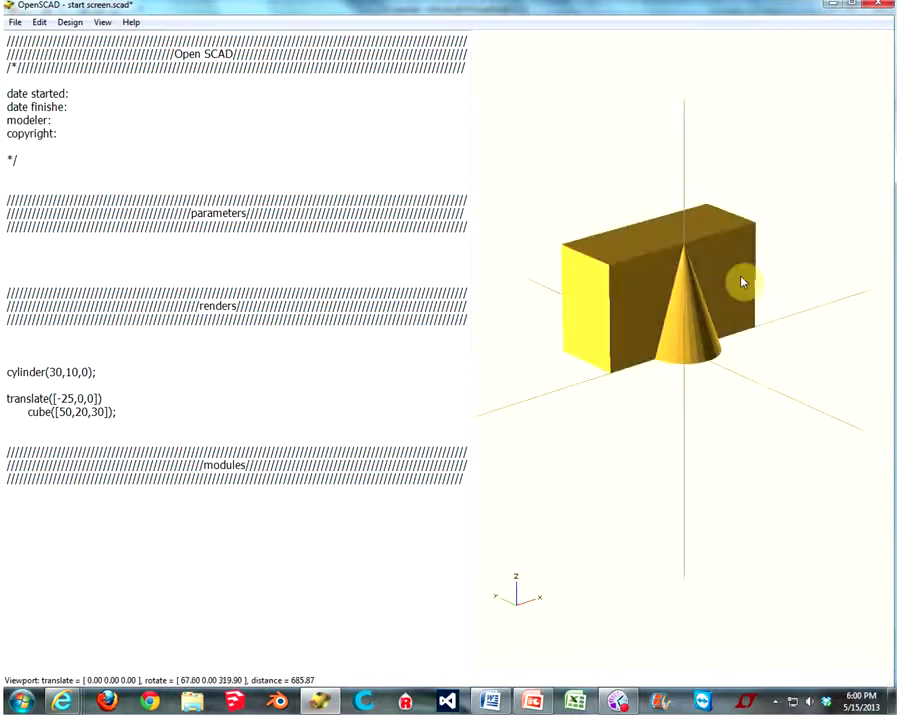
pyautogui.moveTo(665, 348); pyautogui.dragTo(612, 344)
# - Change the cone to cylinder(30,10,0→8) so it tapers to a top radius of 8, and preview
pyautogui.moveTo(666, 314); pyautogui.dragTo(625, 330)
pyautogui.write(';')
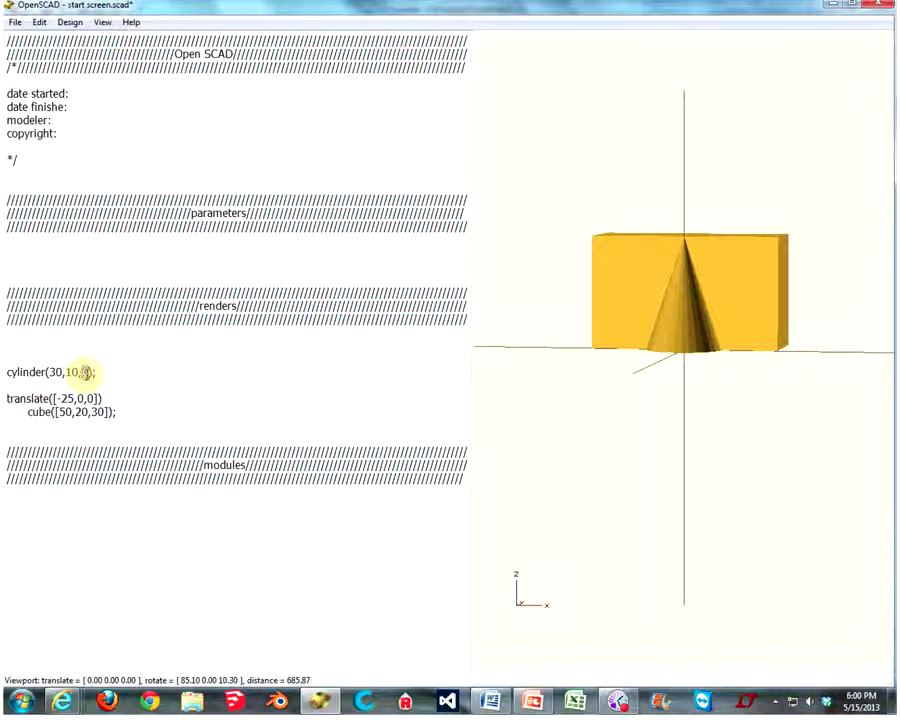
pyautogui.doubleClick(86, 372)
pyautogui.write('8')
pyautogui.press('F5')
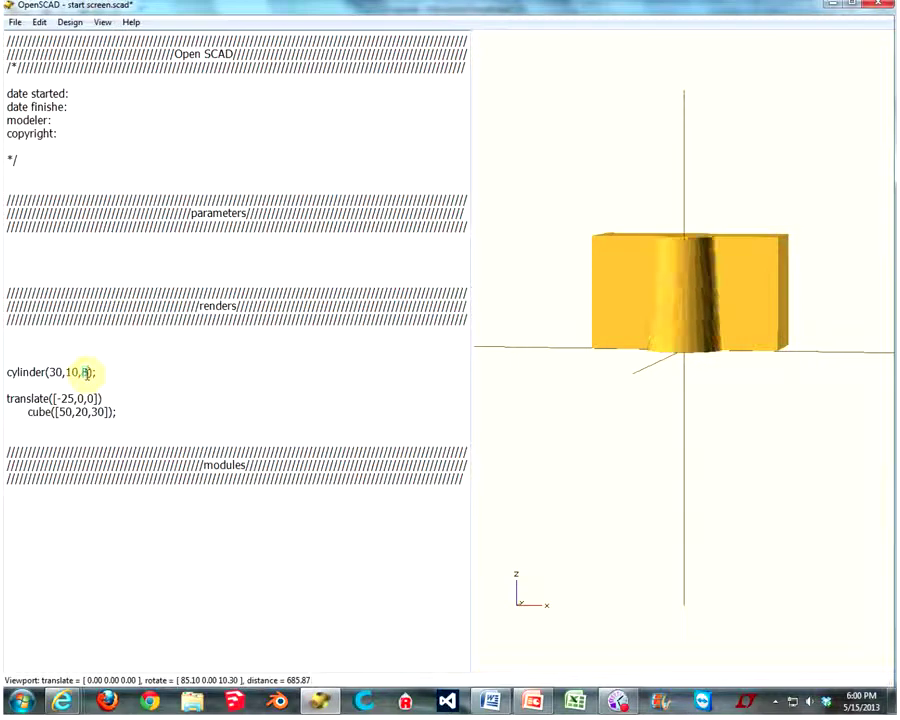
pyautogui.moveTo(733, 259); pyautogui.dragTo(722, 284)
# - Wrap the cylinder in rotate([90,0,0]) so it lies on its side, and preview
pyautogui.click(10, 372)
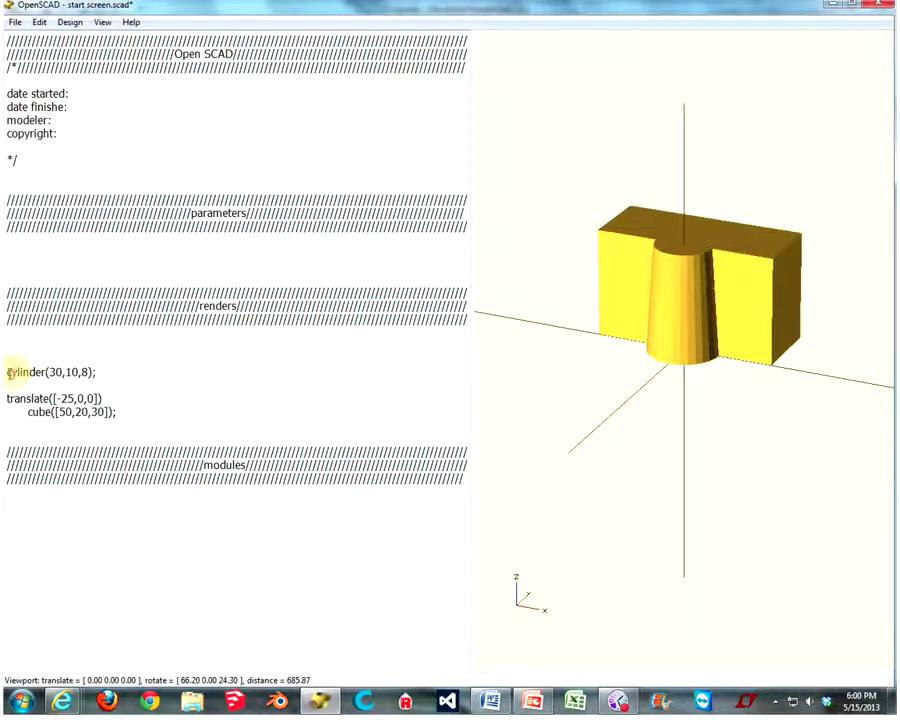
pyautogui.press('Tab')
pyautogui.press('Up')
pyautogui.write('rotate(')
pyautogui.moveTo(624, 330)
pyautogui.mouseDown()
pyautogui.moveTo(566, 314)
pyautogui.moveTo(626, 310)
pyautogui.moveTo(615, 333)
pyautogui.moveTo(607, 327)
pyautogui.mouseUp()
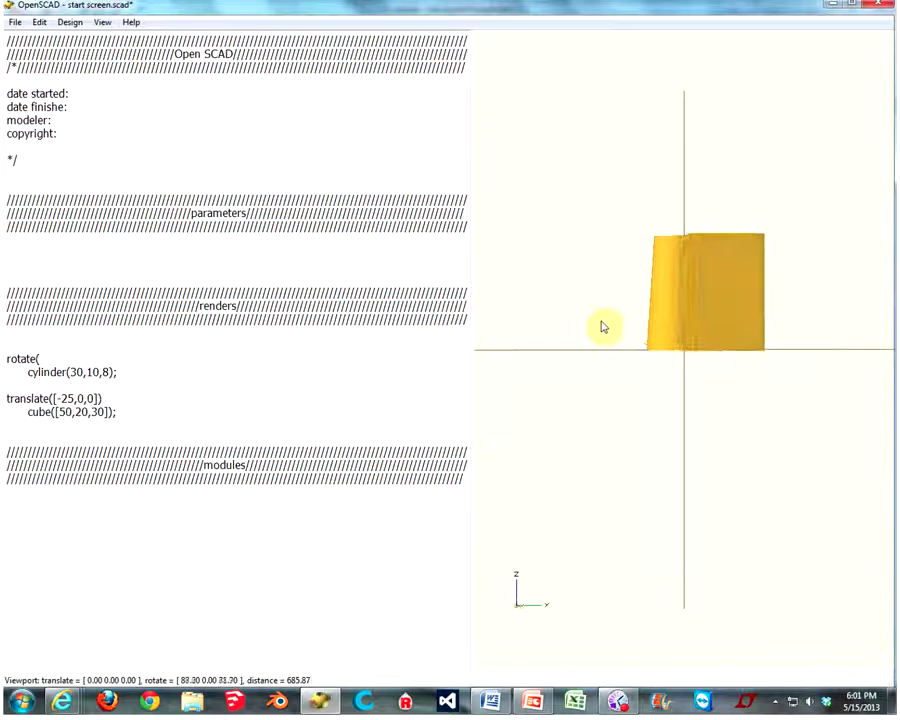
pyautogui.moveTo(585, 386); pyautogui.dragTo(590, 410)
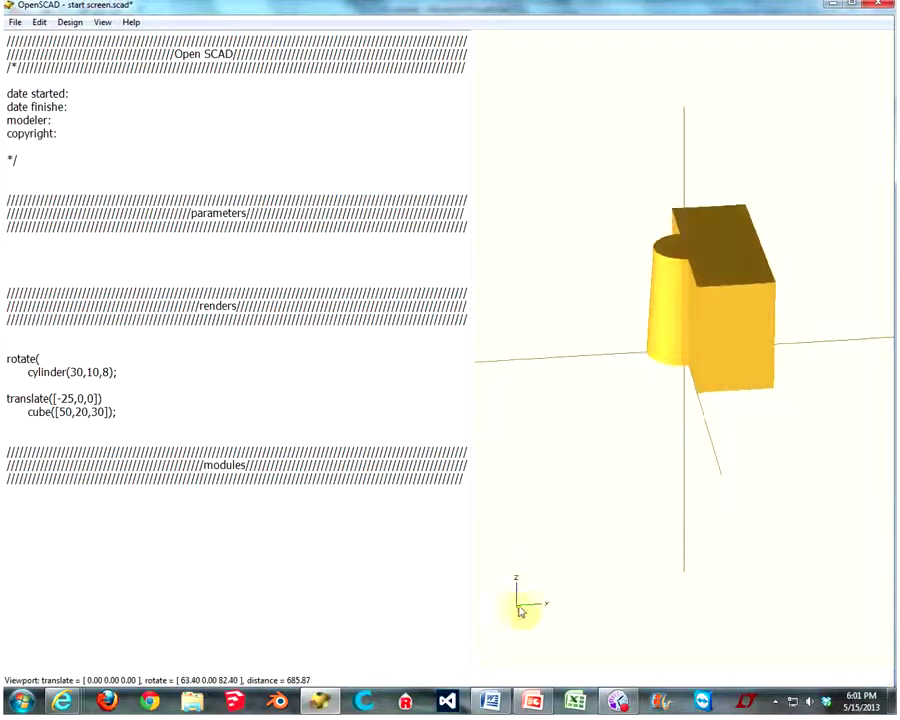
pyautogui.click(40, 359)
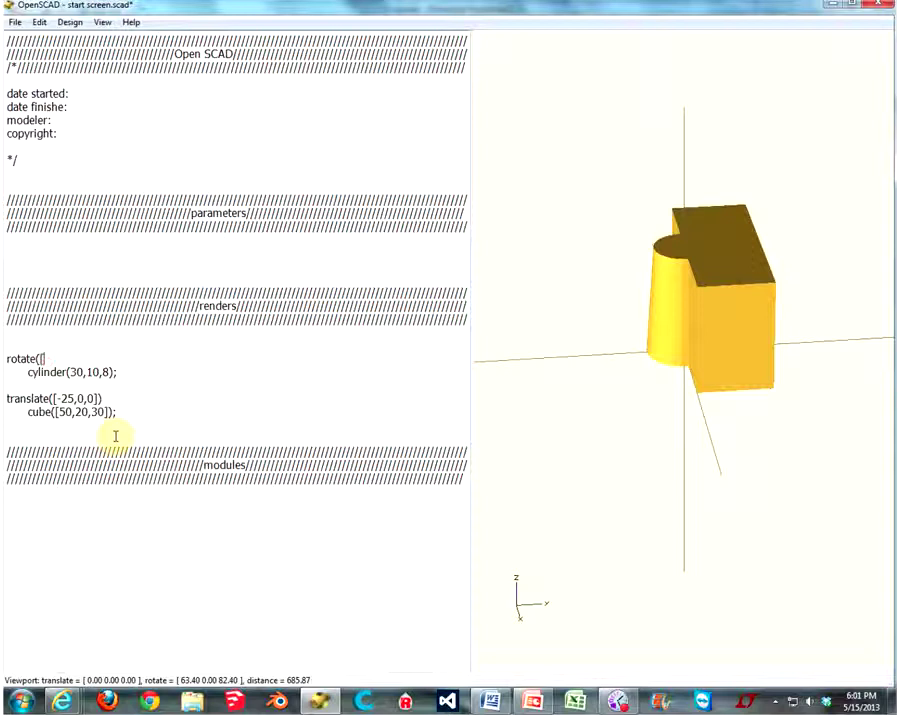
pyautogui.write('[90,0,0')
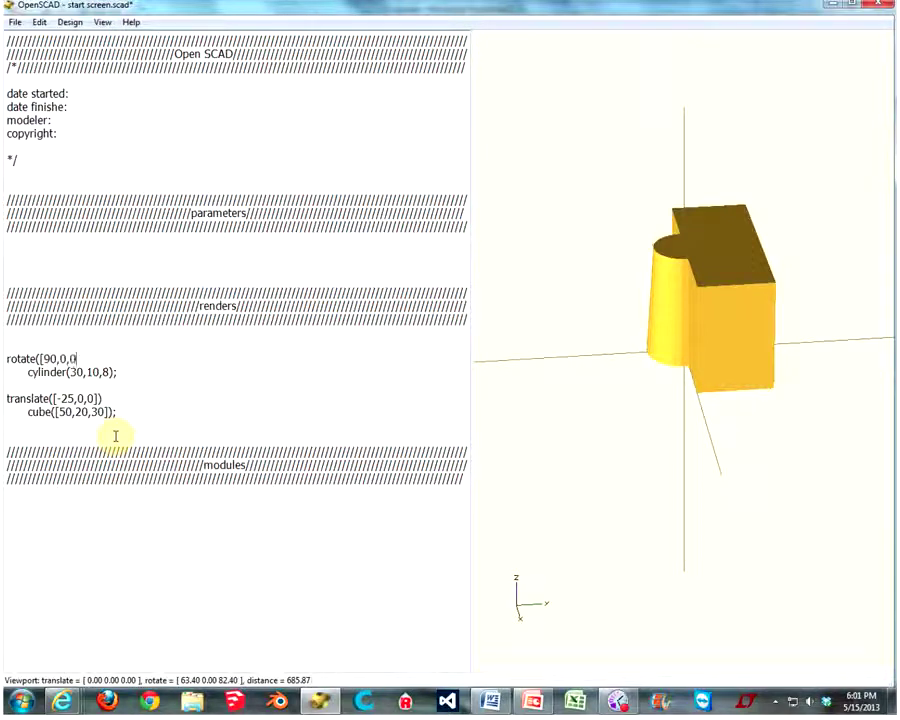
pyautogui.write('])')
pyautogui.press('F5')
pyautogui.moveTo(724, 334); pyautogui.dragTo(748, 323)
# - Tidy the indentation of the rotate block and open an empty line above it
pyautogui.click(88, 357)
pyautogui.press('Return')
pyautogui.press('Tab')
pyautogui.press('BackSpace')
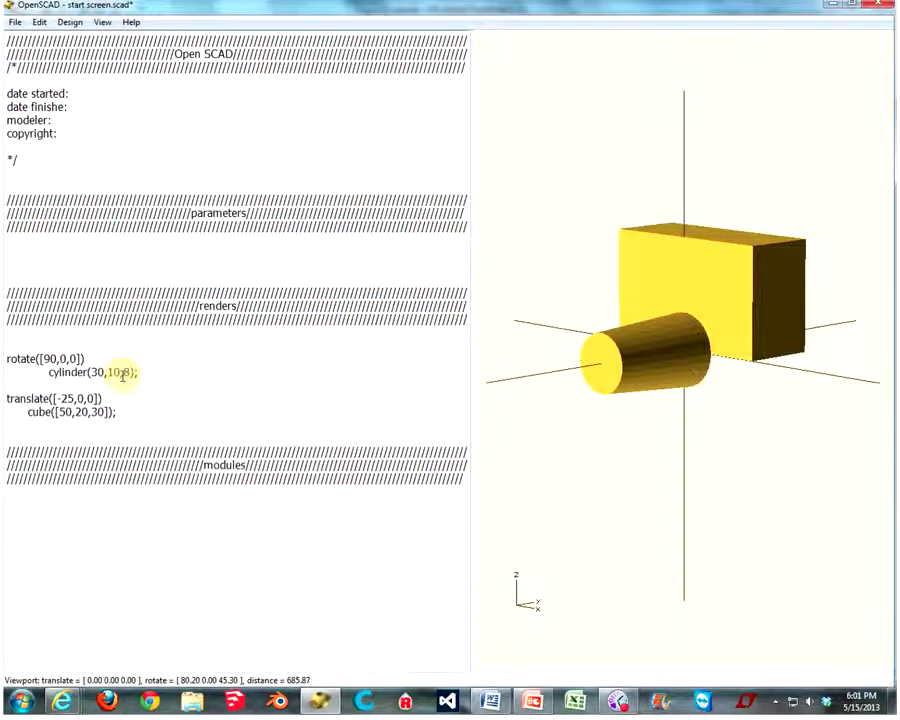
pyautogui.click(8, 363)
pyautogui.press('Tab')
pyautogui.press('Up')
pyautogui.press('Return')
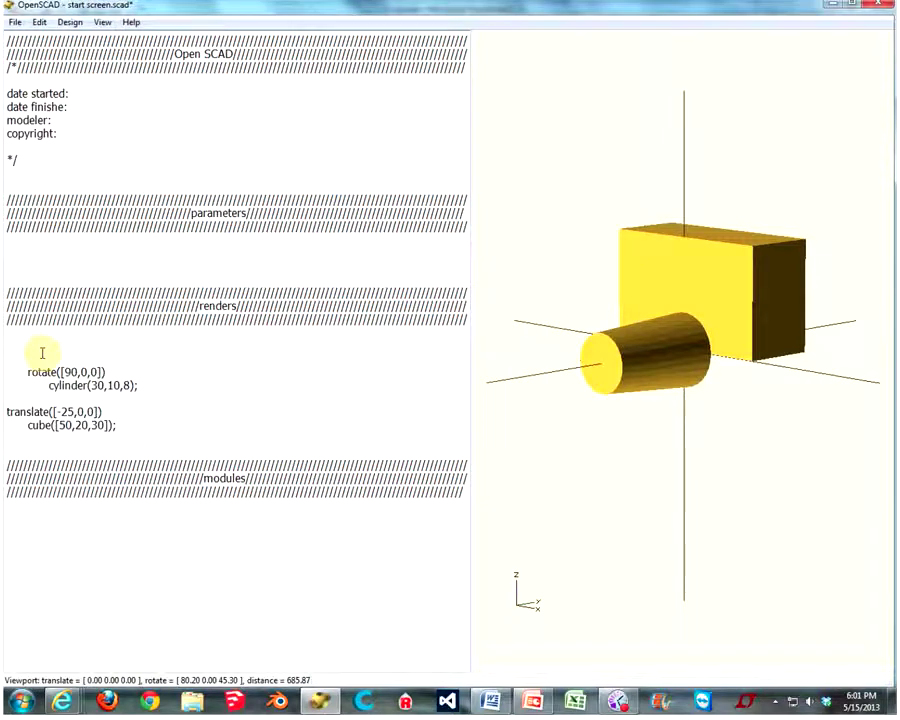
# - Wrap the rotated cylinder in translate([0,0,15]) to raise it 15 units, and preview
pyautogui.write('translate(')
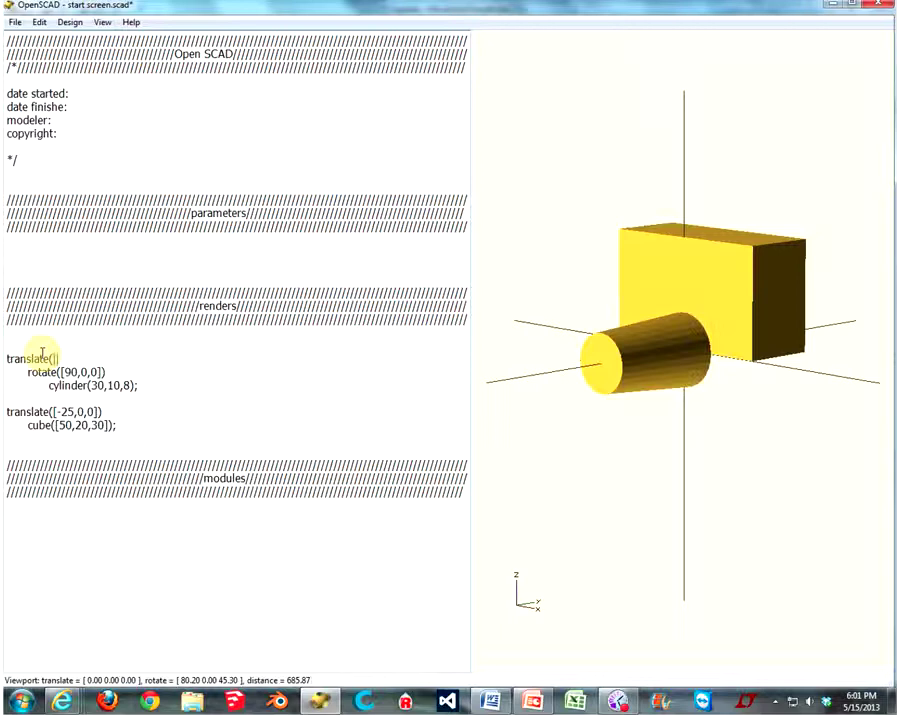
pyautogui.write('[')
pyautogui.moveTo(736, 398)
pyautogui.mouseDown()
pyautogui.moveTo(724, 398)
pyautogui.moveTo(725, 385)
pyautogui.mouseUp()
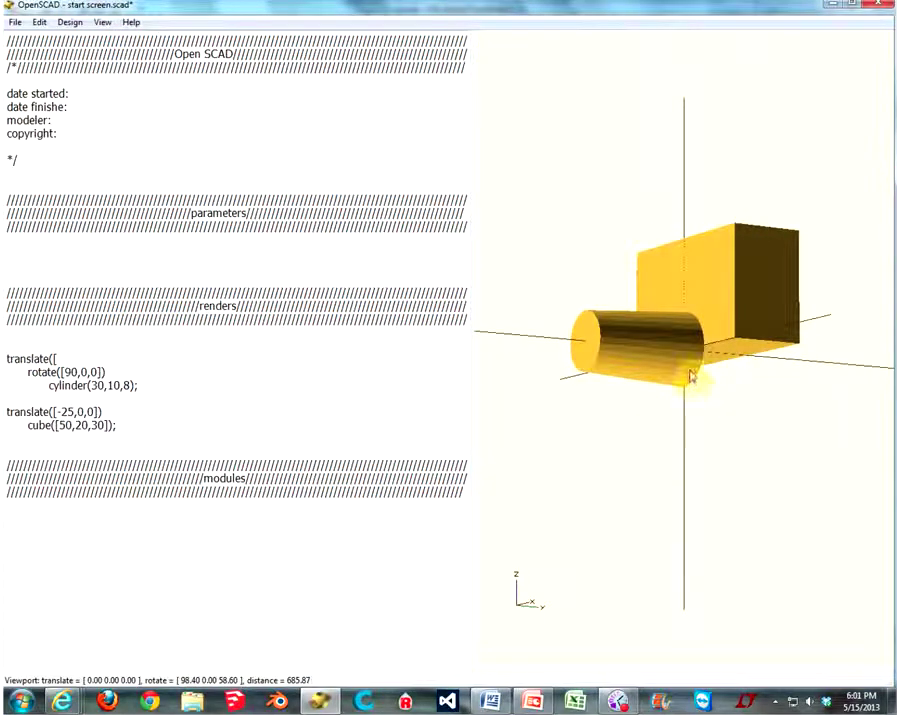
pyautogui.moveTo(697, 342); pyautogui.dragTo(699, 307)
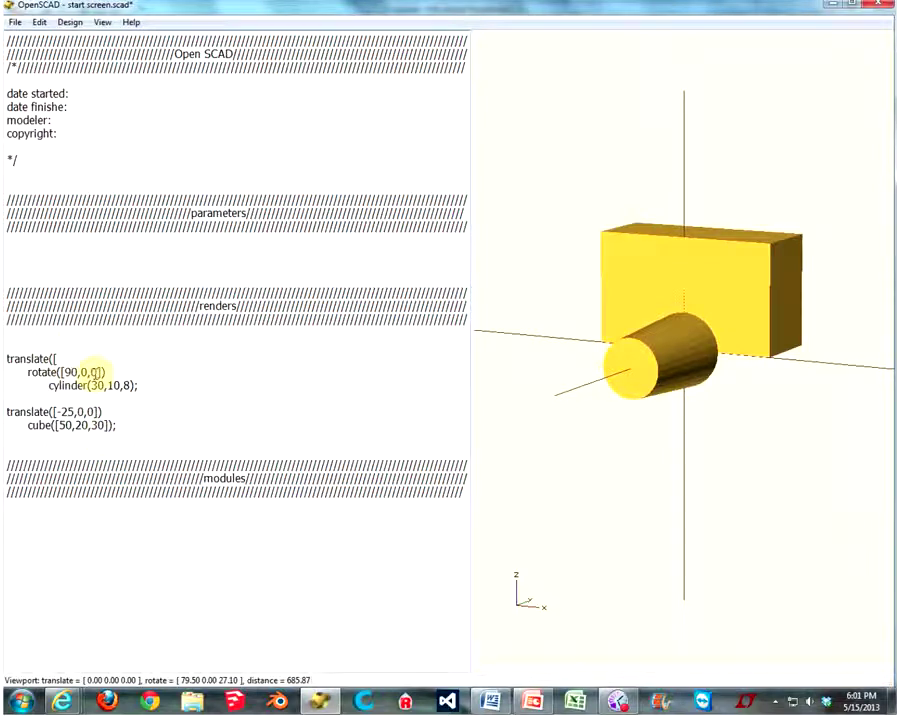
pyautogui.write(',0,')
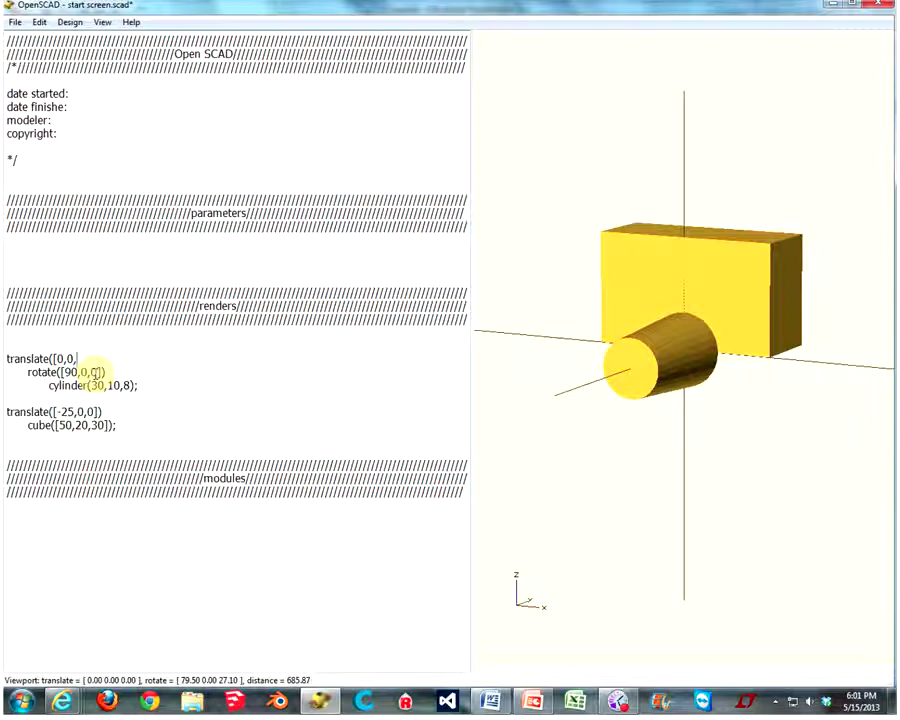
pyautogui.write('15')
pyautogui.press('F5')
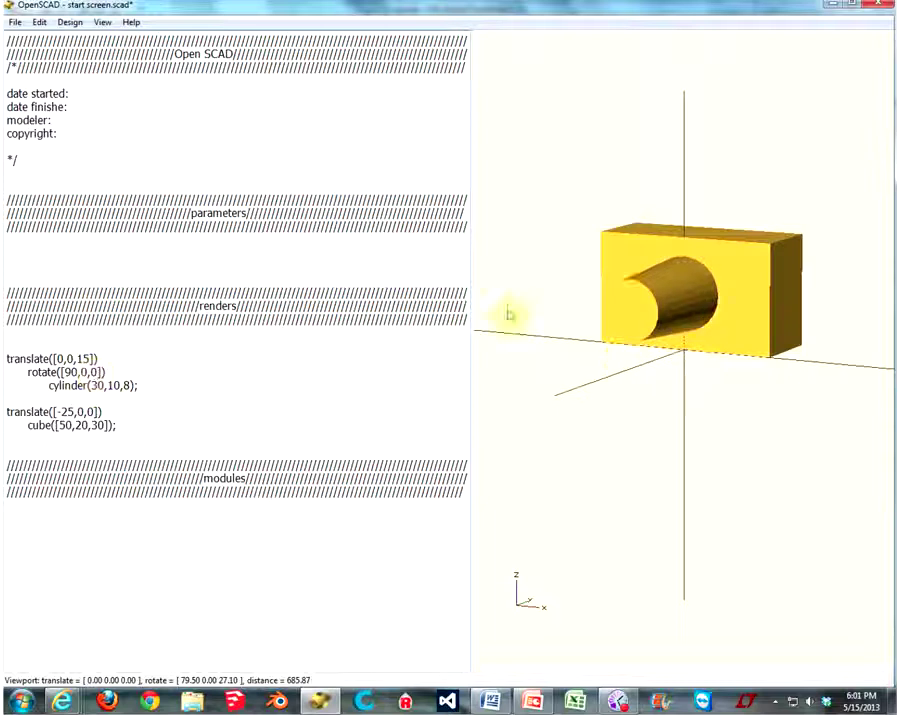
pyautogui.moveTo(628, 302); pyautogui.dragTo(685, 301)
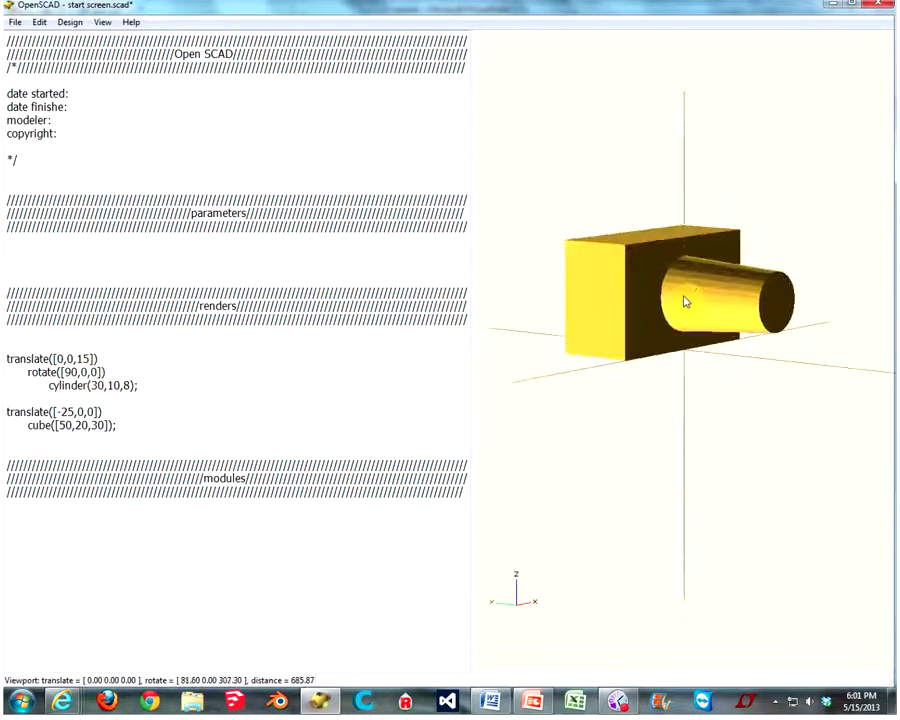
# - Change the lens radii from 10 and 8 to 12 and 10
pyautogui.moveTo(613, 358); pyautogui.dragTo(599, 360)
pyautogui.click(122, 393)
pyautogui.doubleClick(115, 385)
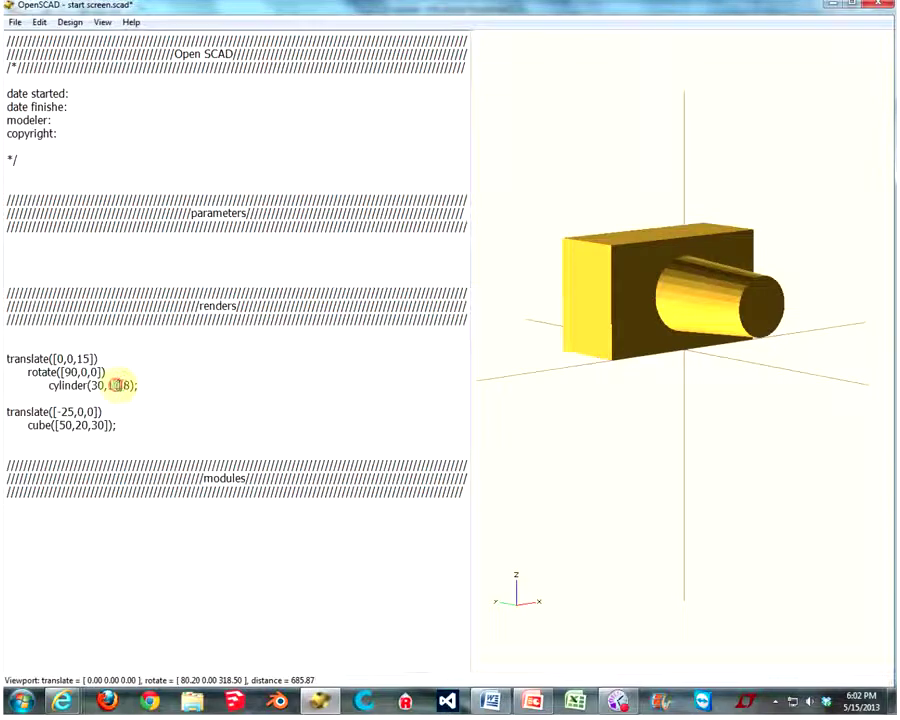
pyautogui.write('12')
pyautogui.hotkey('ctrl', 's')
pyautogui.moveTo(640, 326)
pyautogui.mouseDown()
pyautogui.moveTo(660, 324)
pyautogui.moveTo(645, 326)
pyautogui.mouseUp()
pyautogui.doubleClick(123, 385)
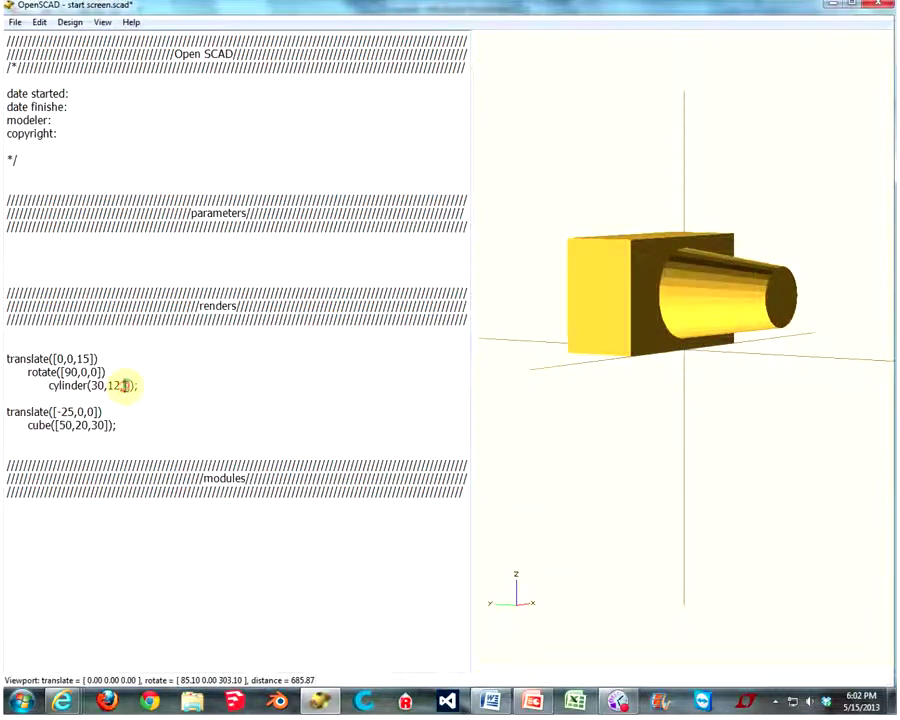
pyautogui.write('10')
pyautogui.moveTo(704, 276); pyautogui.dragTo(565, 281)
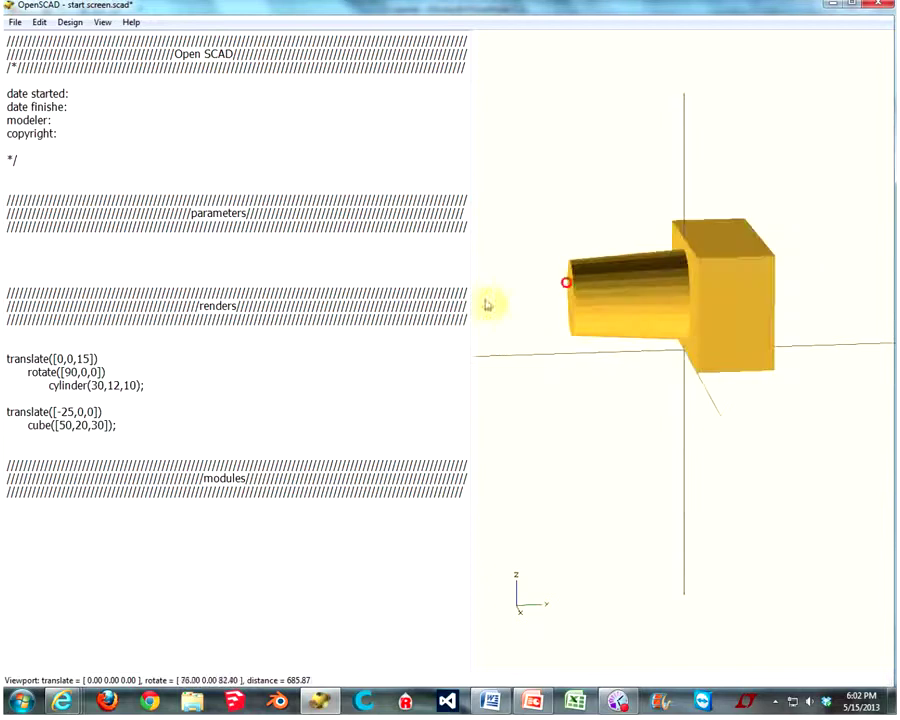
# - Shorten the lens height to 20, preview, and add a new line after the cube line
pyautogui.doubleClick(99, 386)
pyautogui.write('20')
pyautogui.press('F5')
pyautogui.moveTo(672, 340); pyautogui.dragTo(758, 265)
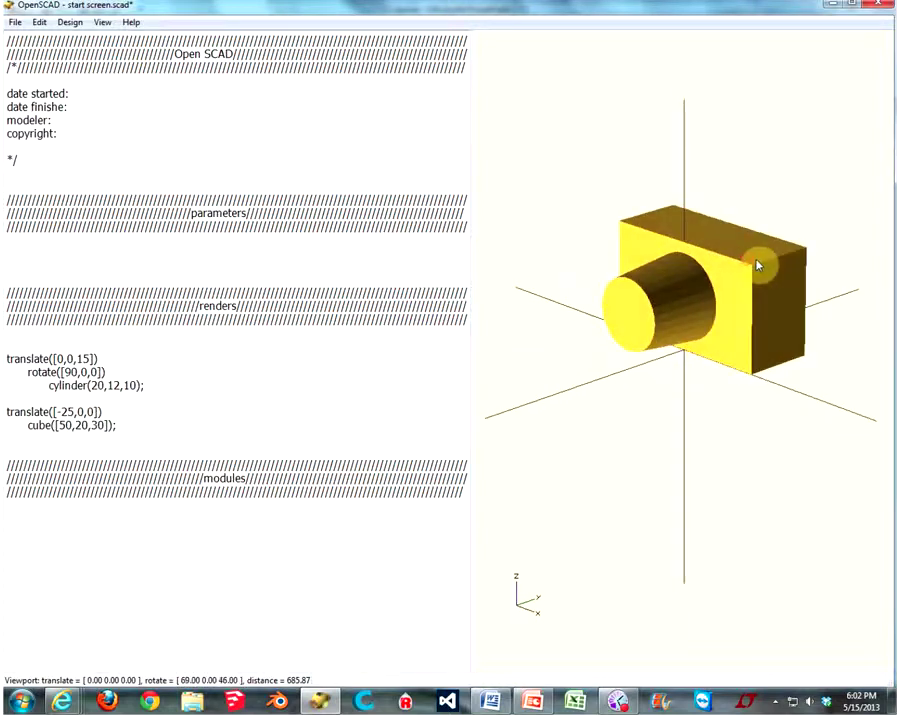
pyautogui.moveTo(697, 315); pyautogui.dragTo(718, 315)
pyautogui.click(120, 426)
pyautogui.press('Return')
pyautogui.press('Return')
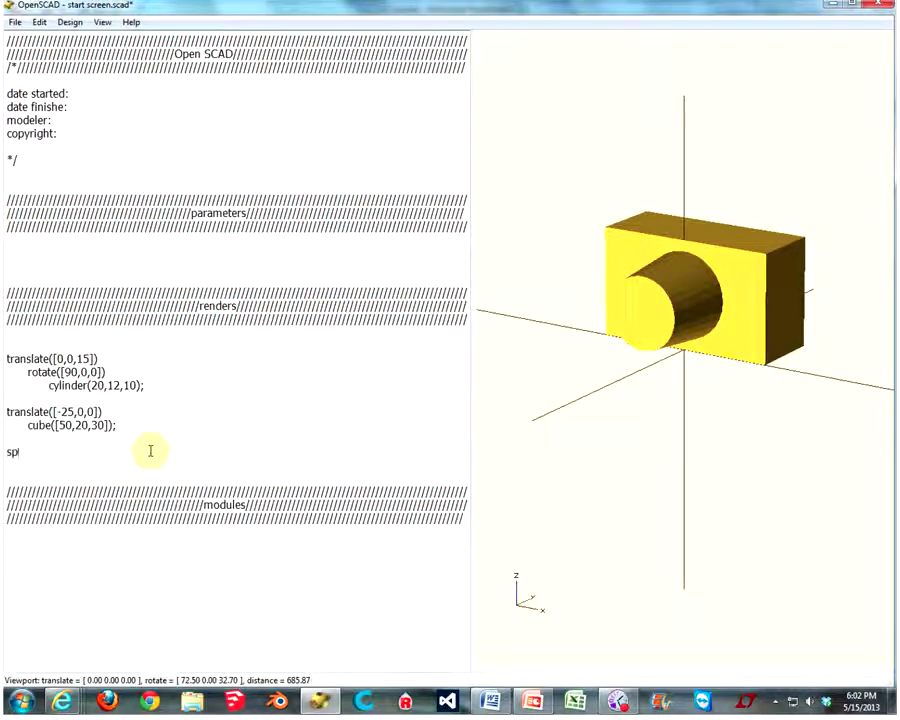
# - Add sphere(5); and preview the small ball
pyautogui.write('sphere(5')
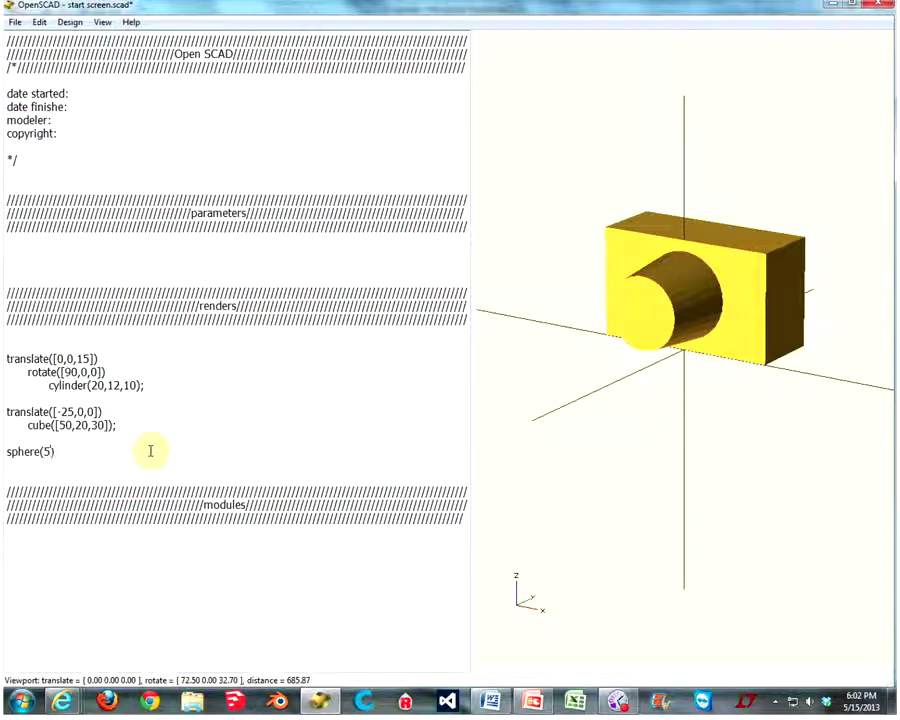
pyautogui.write(');')
pyautogui.press('F5')
pyautogui.moveTo(706, 408); pyautogui.dragTo(765, 345)
# - Indent sphere(5) under the cube and open a blank line above it
pyautogui.click(8, 460)
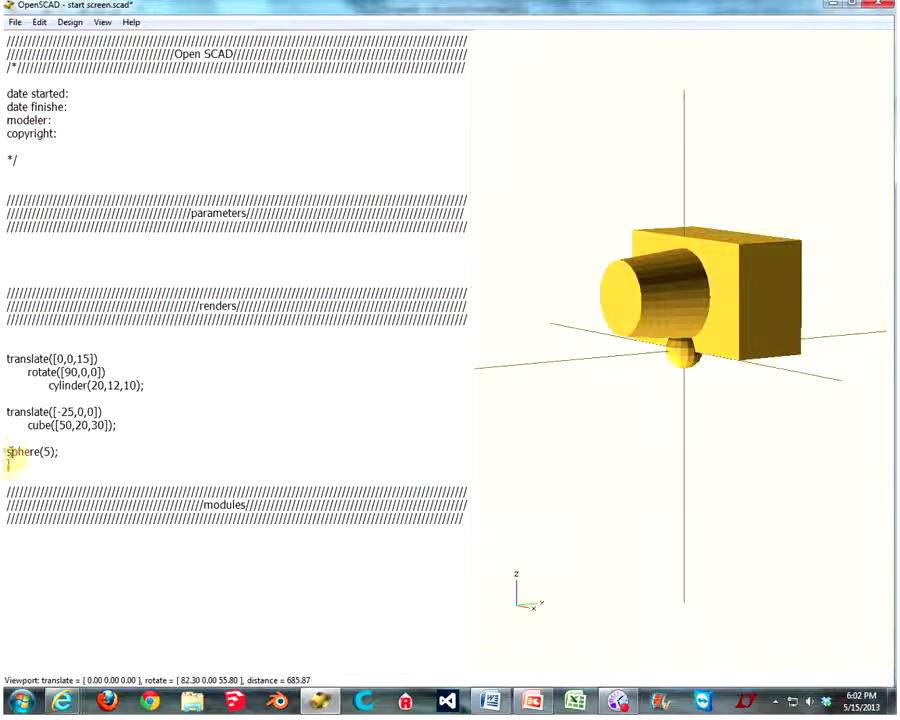
pyautogui.click(6, 452)
pyautogui.press('Tab')
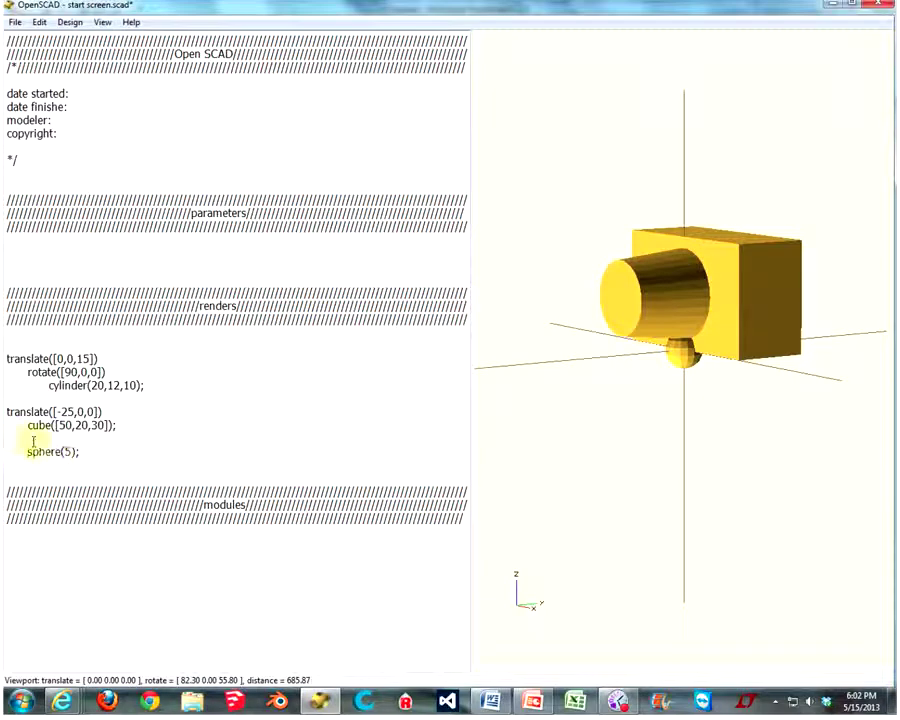
pyautogui.click(47, 444)
pyautogui.press('Return')
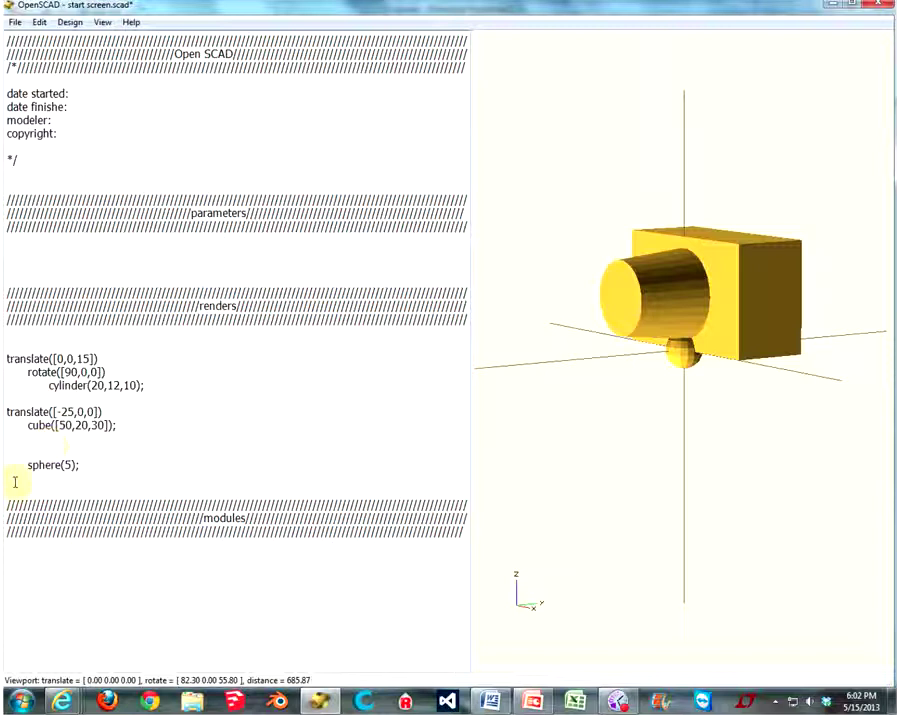
pyautogui.press('BackSpace')
pyautogui.click(16, 446)
pyautogui.moveTo(612, 357); pyautogui.dragTo(655, 343)
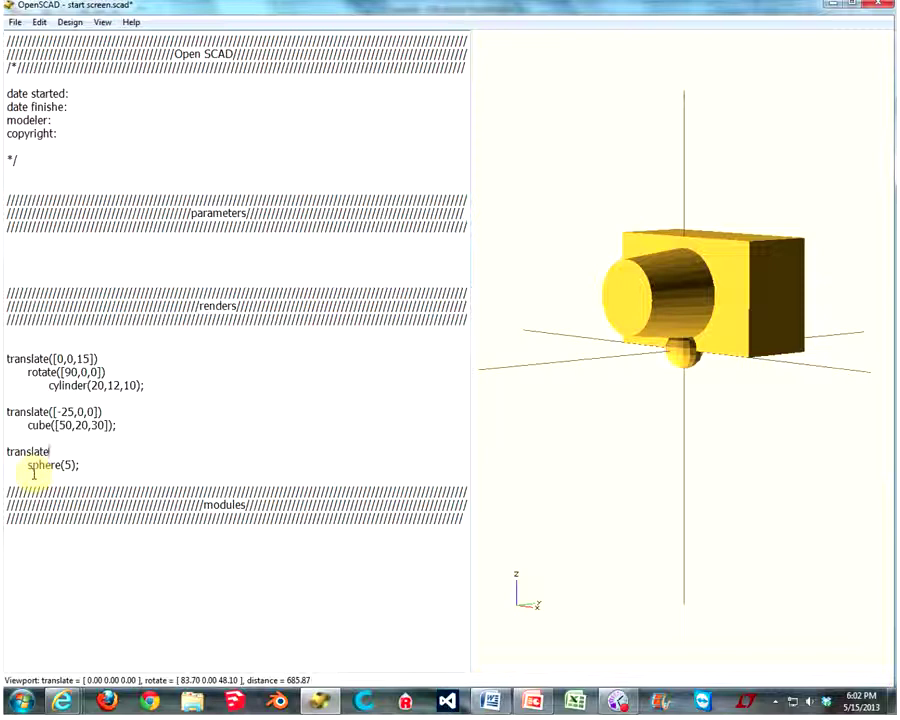
# - Complete translate([17.5,10,30]) so the sphere sits on top of the box
pyautogui.write('[')
pyautogui.moveTo(605, 368); pyautogui.dragTo(695, 349)
pyautogui.click(60, 453)
pyautogui.moveTo(640, 330); pyautogui.dragTo(740, 316)
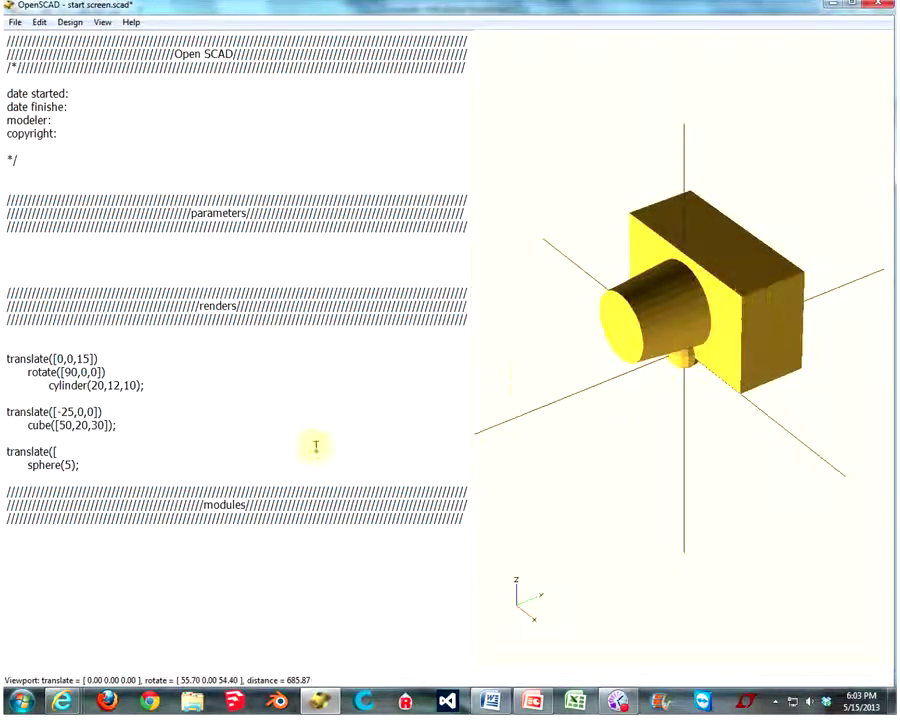
pyautogui.moveTo(652, 301); pyautogui.dragTo(652, 357)
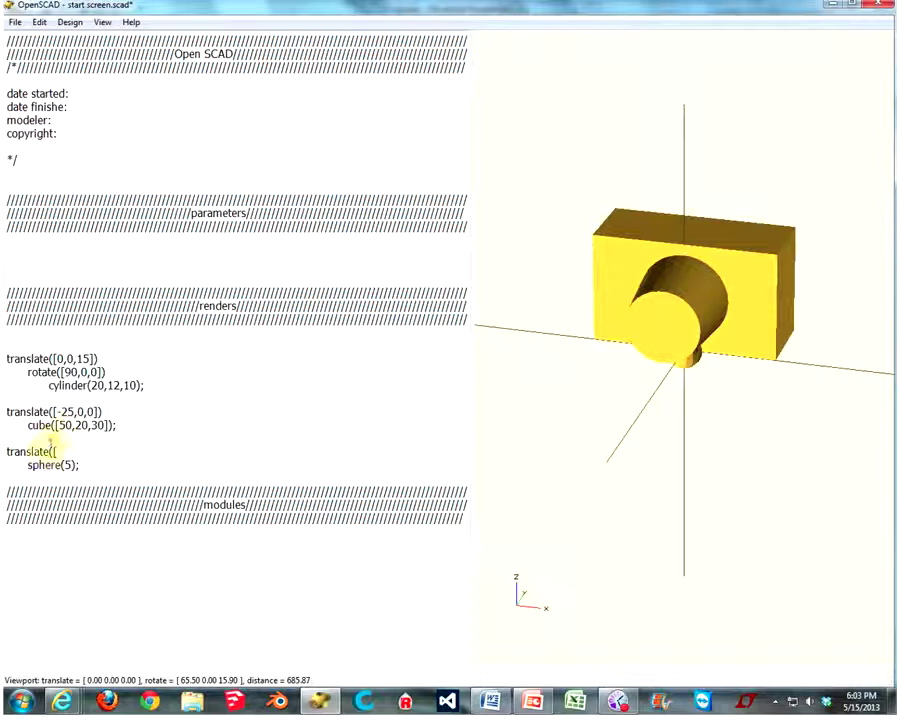
pyautogui.click(60, 451)
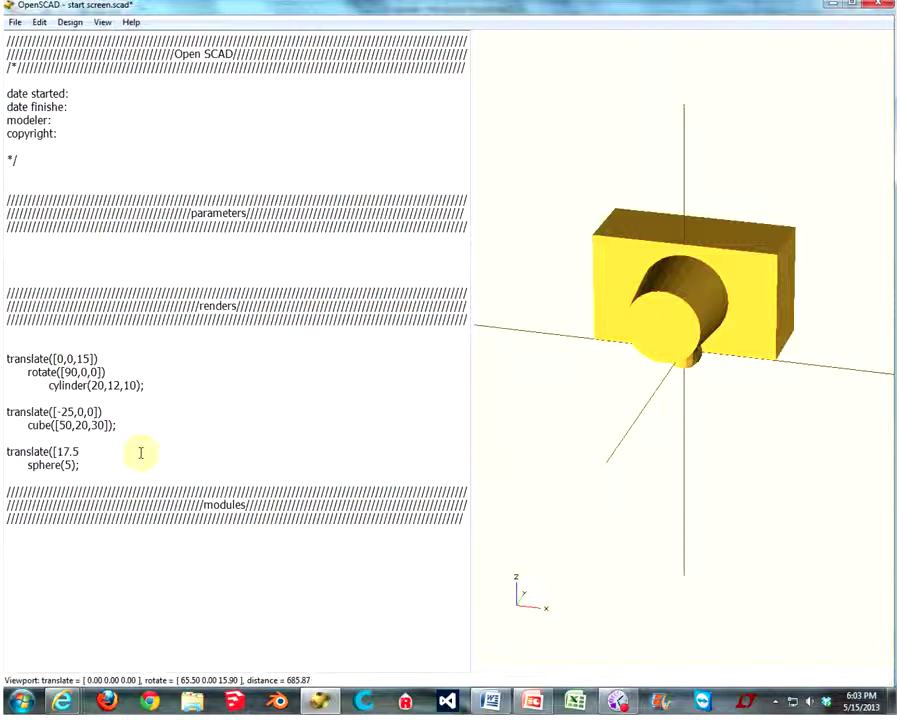
pyautogui.write('17.5,')
pyautogui.moveTo(661, 357); pyautogui.dragTo(612, 375)
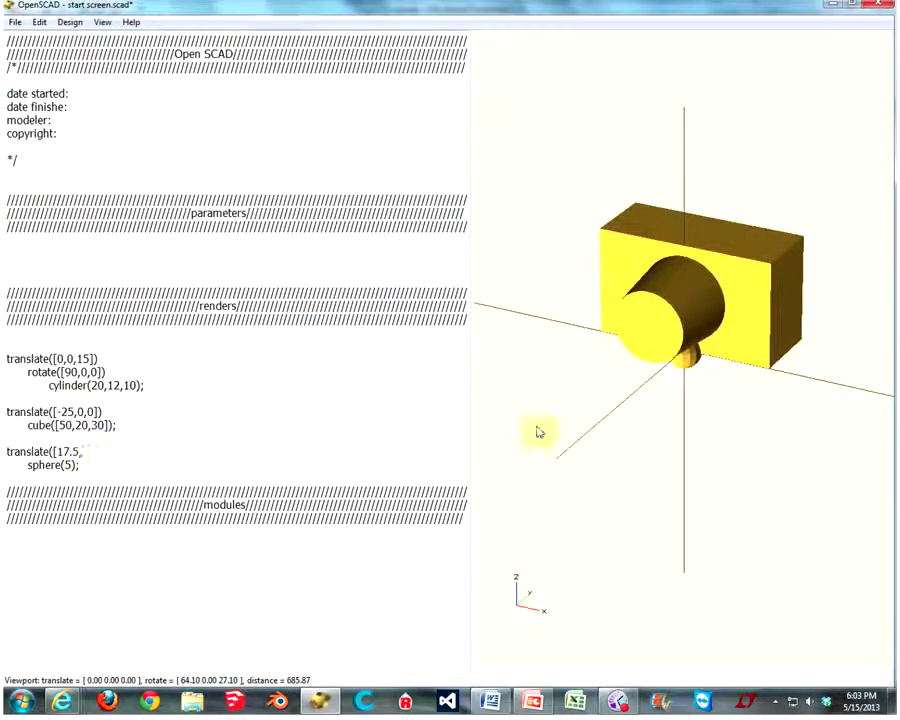
pyautogui.write('10,30')
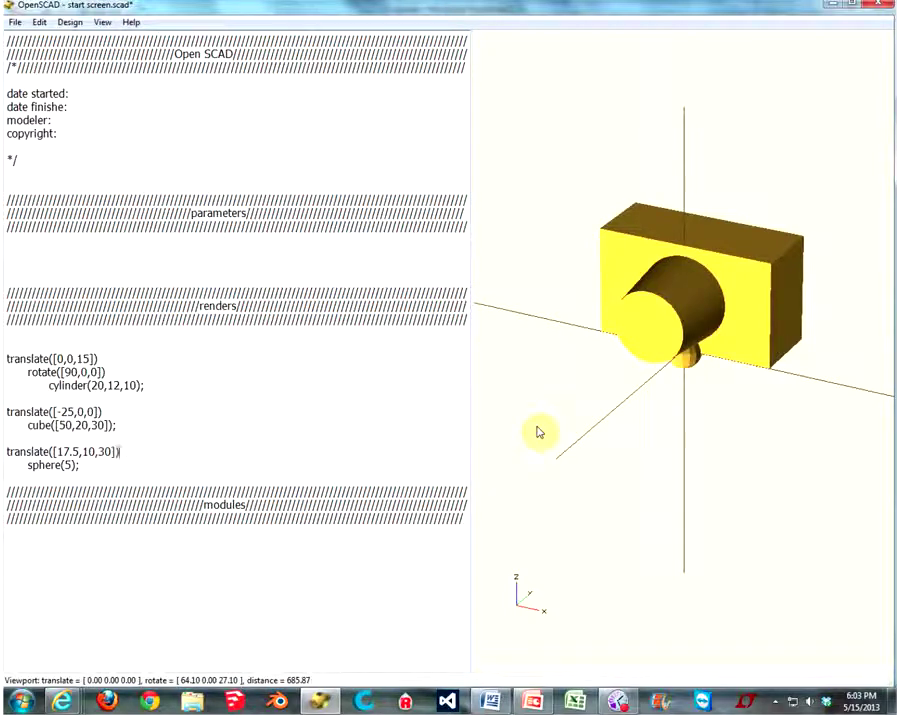
pyautogui.moveTo(538, 432); pyautogui.dragTo(538, 430)
pyautogui.moveTo(804, 287)
pyautogui.mouseDown()
pyautogui.moveTo(745, 313)
pyautogui.moveTo(739, 342)
pyautogui.moveTo(702, 345)
pyautogui.moveTo(737, 335)
pyautogui.moveTo(812, 337)
pyautogui.moveTo(822, 356)
pyautogui.moveTo(816, 283)
pyautogui.moveTo(812, 302)
pyautogui.mouseUp()
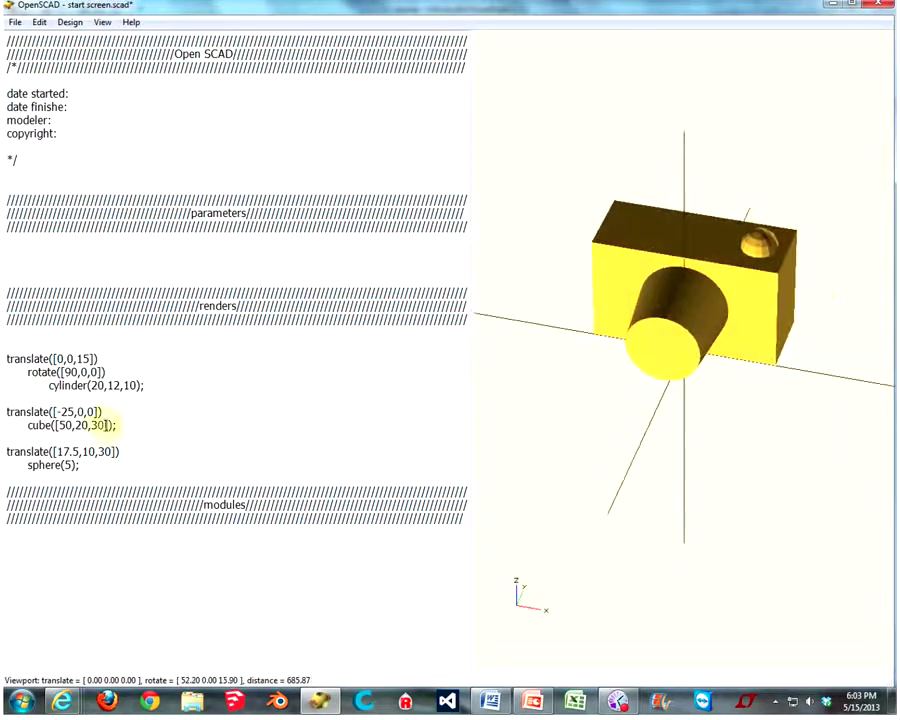
# - Insert a line above the translate, indent the sphere block, and begin typing scale([
pyautogui.click(8, 452)
pyautogui.press('Return')
pyautogui.press('Tab')
pyautogui.press('Down')
pyautogui.press('Tab')
pyautogui.click(21, 452)
pyautogui.write('scale([1.5,')
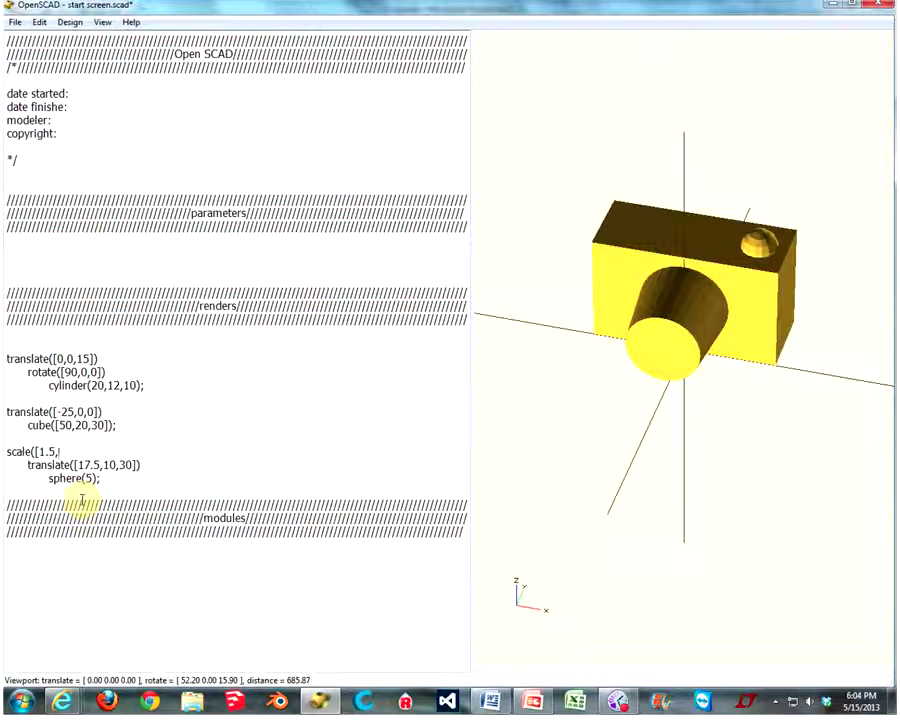
# - Finish scale([1.5,1,.5]) around the sphere and preview it
pyautogui.moveTo(752, 310); pyautogui.dragTo(768, 340)
pyautogui.click(70, 452)
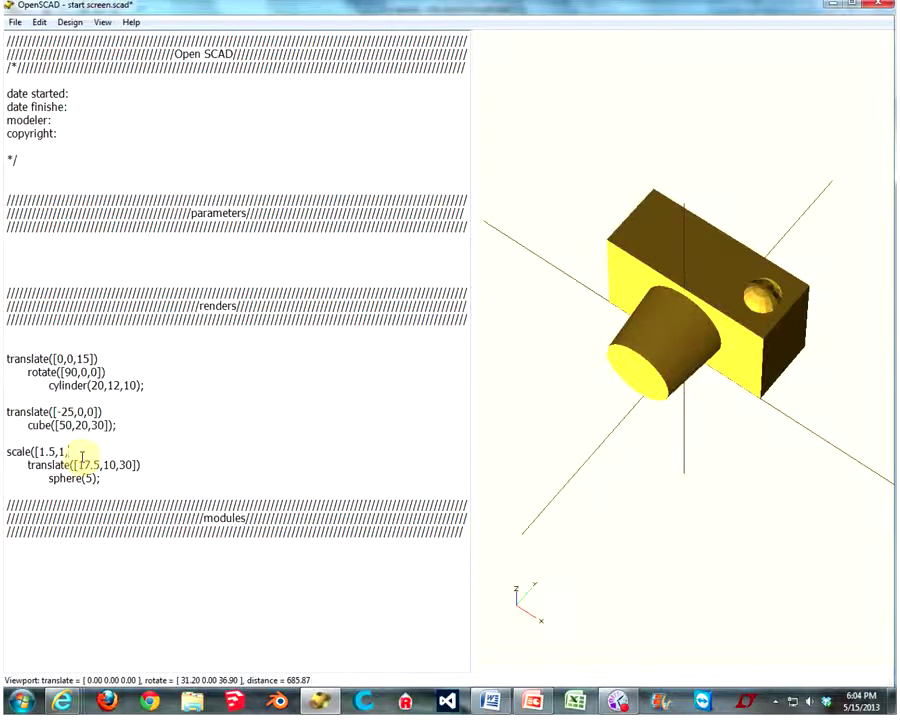
pyautogui.moveTo(766, 394); pyautogui.dragTo(765, 350)
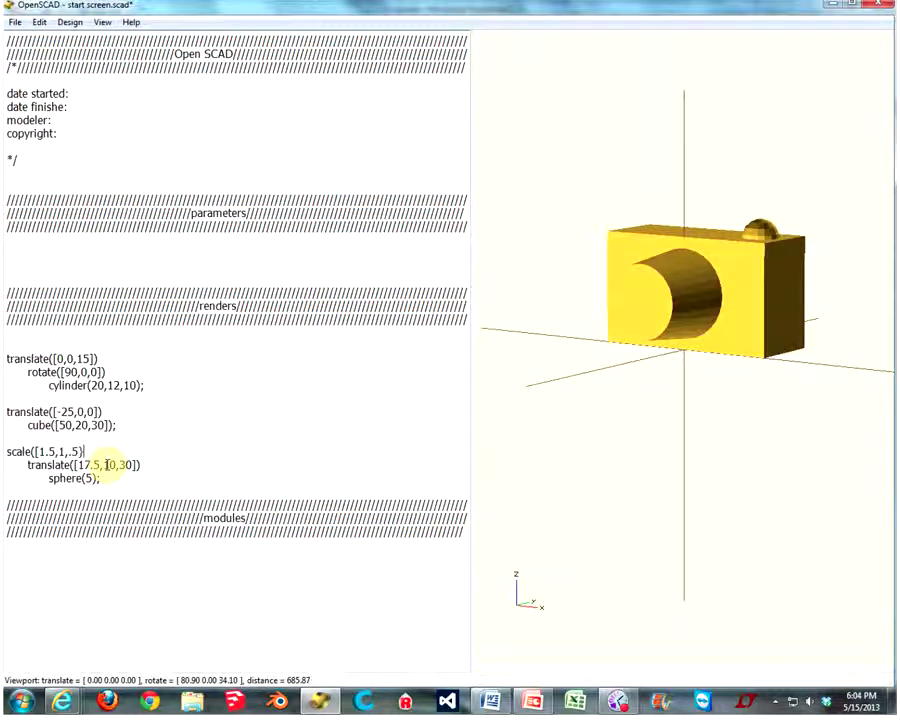
pyautogui.write(')')
pyautogui.press('F5')
pyautogui.moveTo(802, 320); pyautogui.dragTo(745, 368)
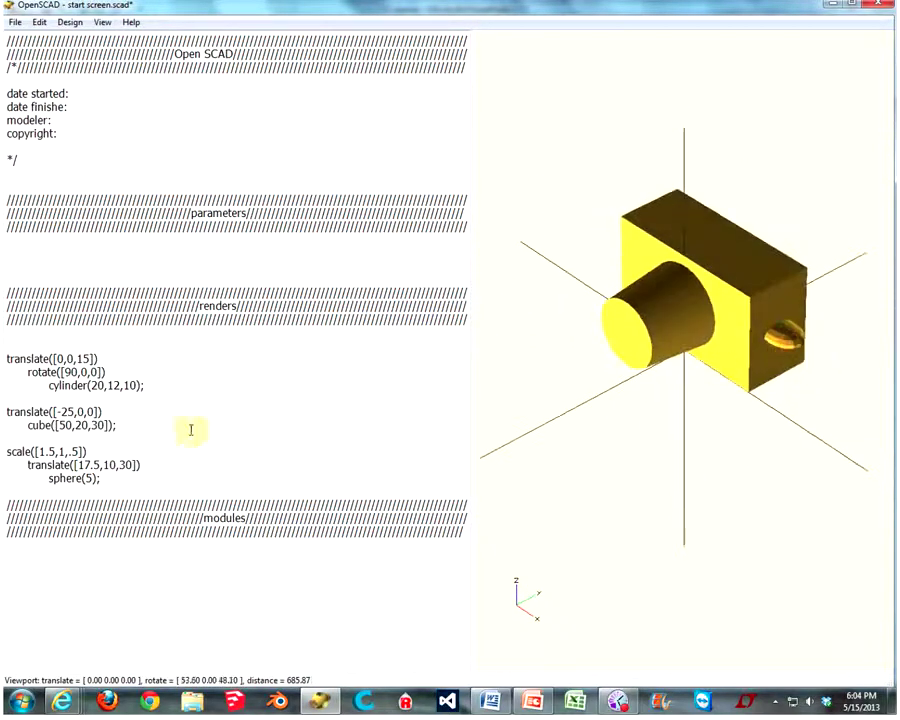
# - Cut the scale line and paste it between the translate and sphere(5)
pyautogui.moveTo(88, 452); pyautogui.dragTo(5, 452)
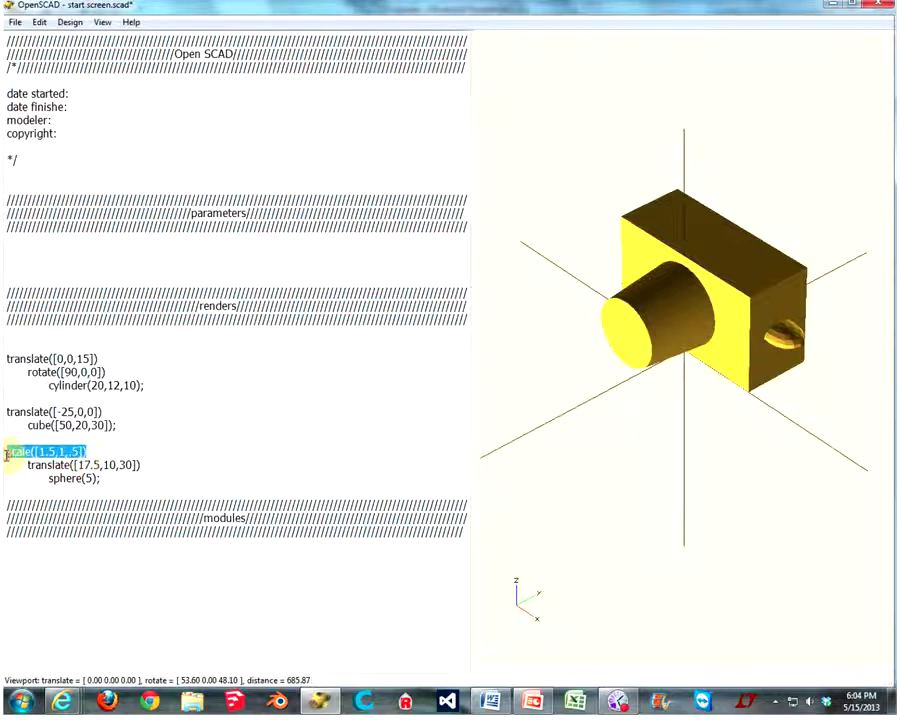
pyautogui.rightClick(15, 452)
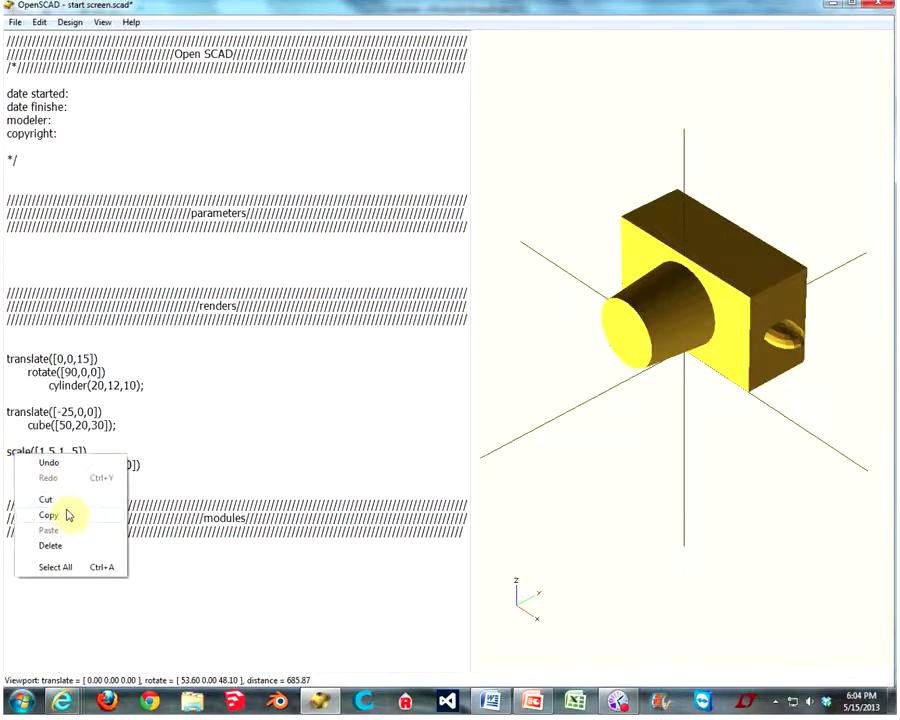
pyautogui.click(60, 497)
pyautogui.click(22, 466)
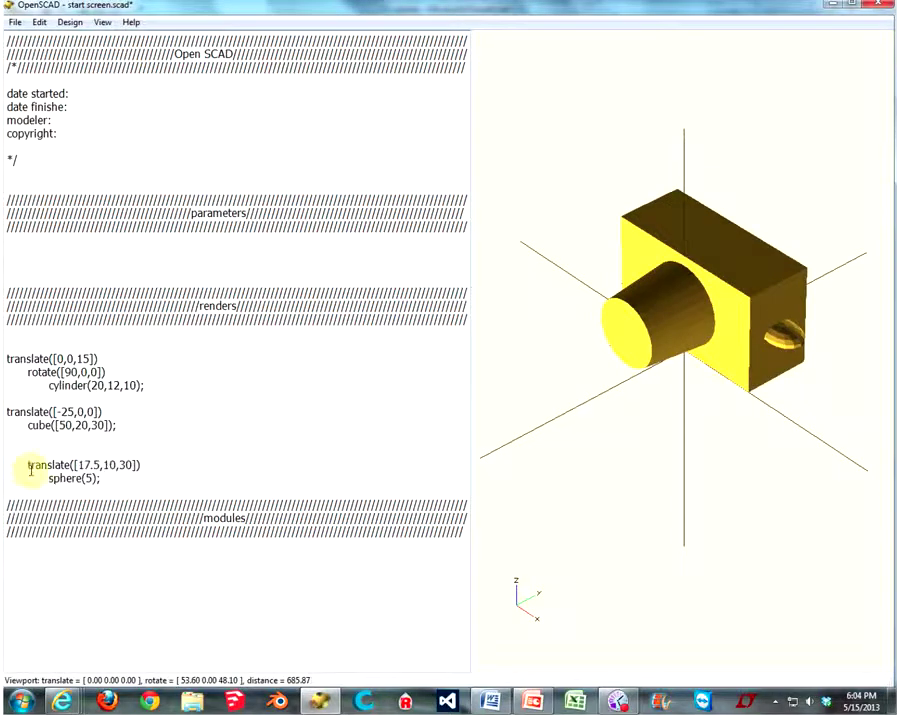
pyautogui.press('BackSpace')
pyautogui.press('BackSpace')
pyautogui.click(120, 452)
pyautogui.press('Return')
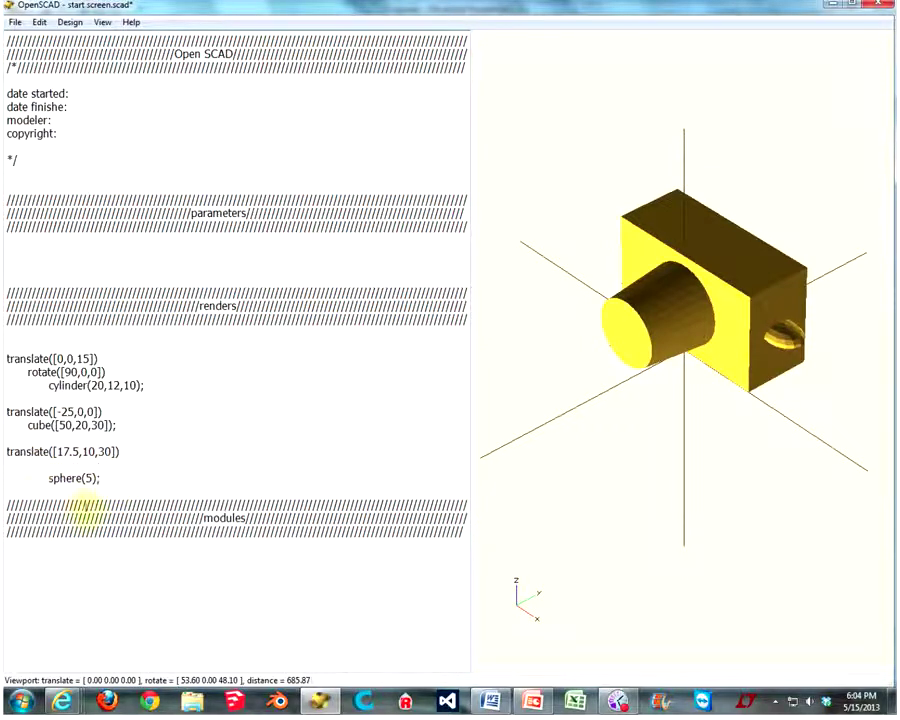
pyautogui.rightClick(38, 466)
pyautogui.click(78, 540)
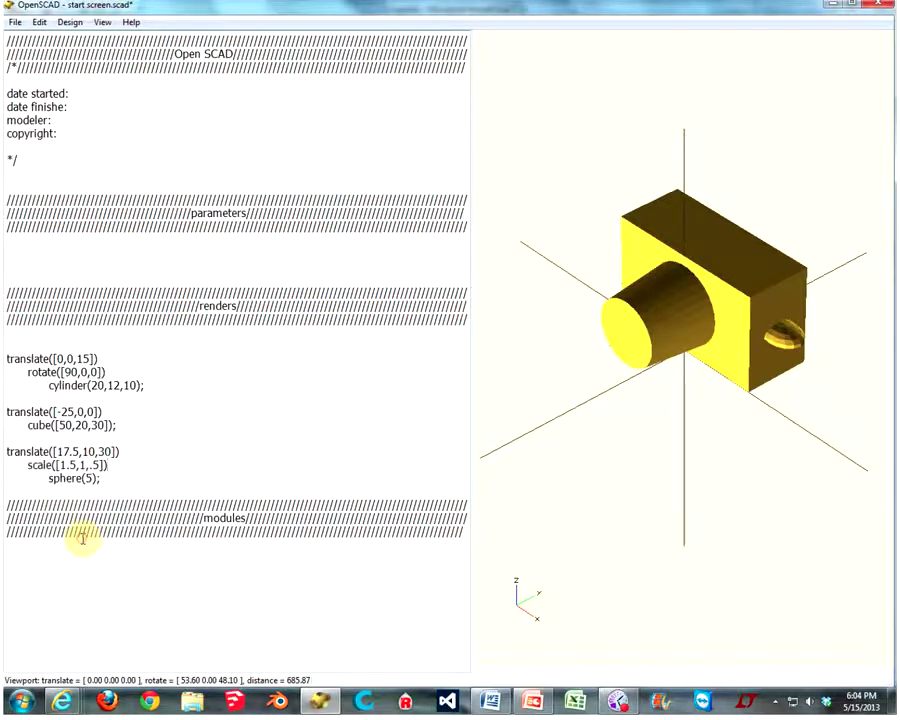
pyautogui.moveTo(714, 374); pyautogui.dragTo(734, 357)
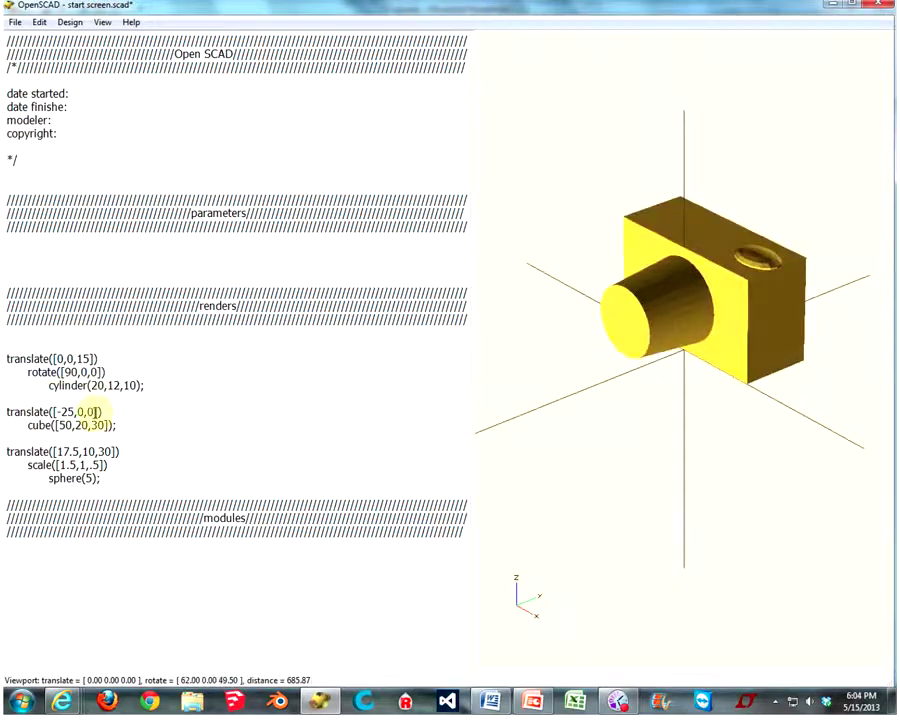
# - Indent the cube block and insert a new line above it
pyautogui.click(8, 411)
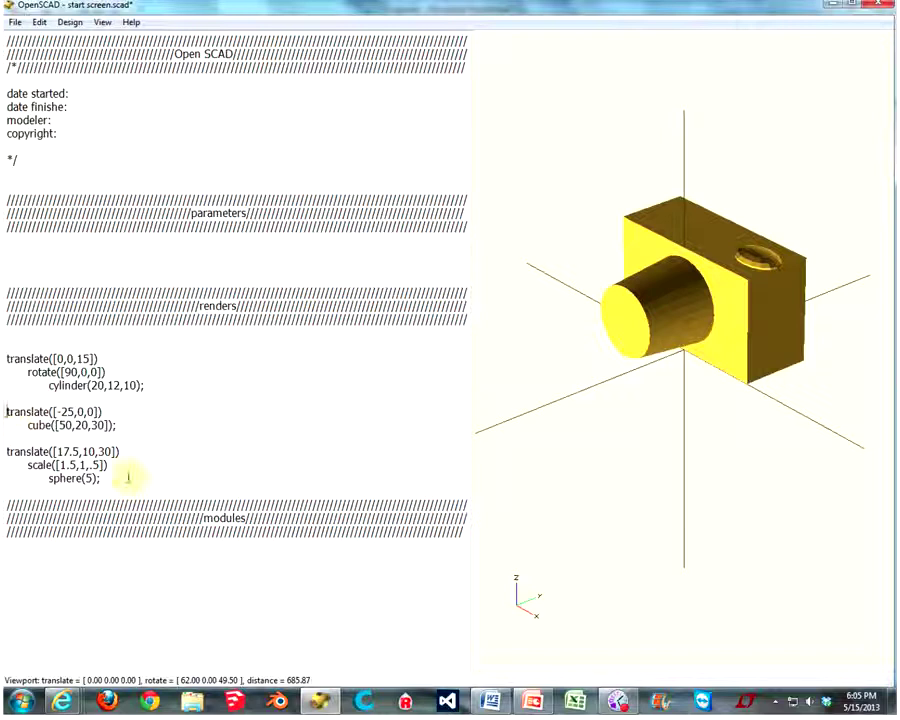
pyautogui.press('Tab')
pyautogui.press('Down')
pyautogui.press('Tab')
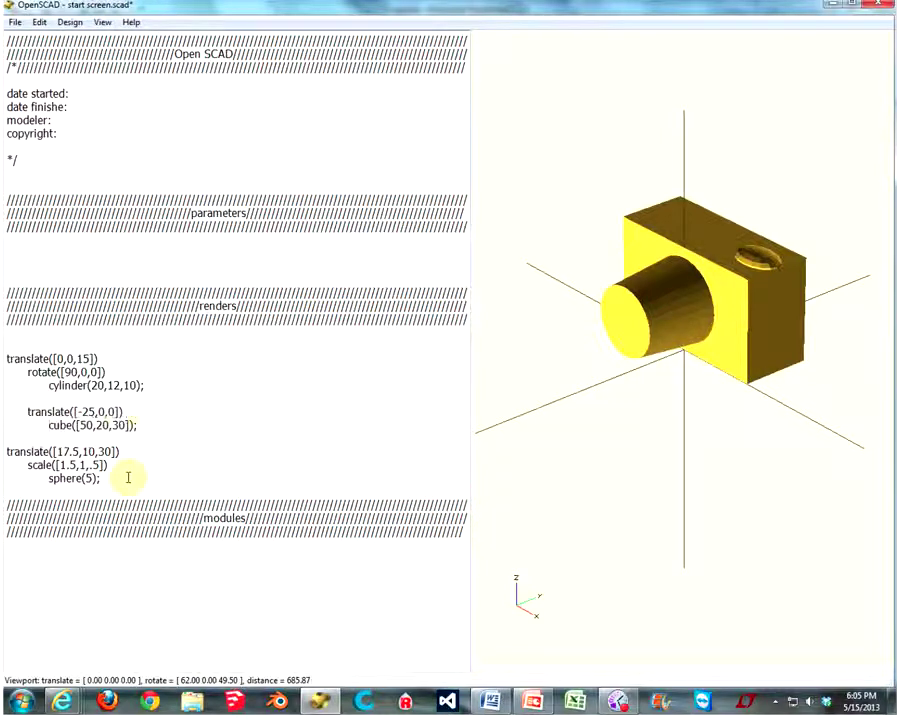
pyautogui.click(124, 399)
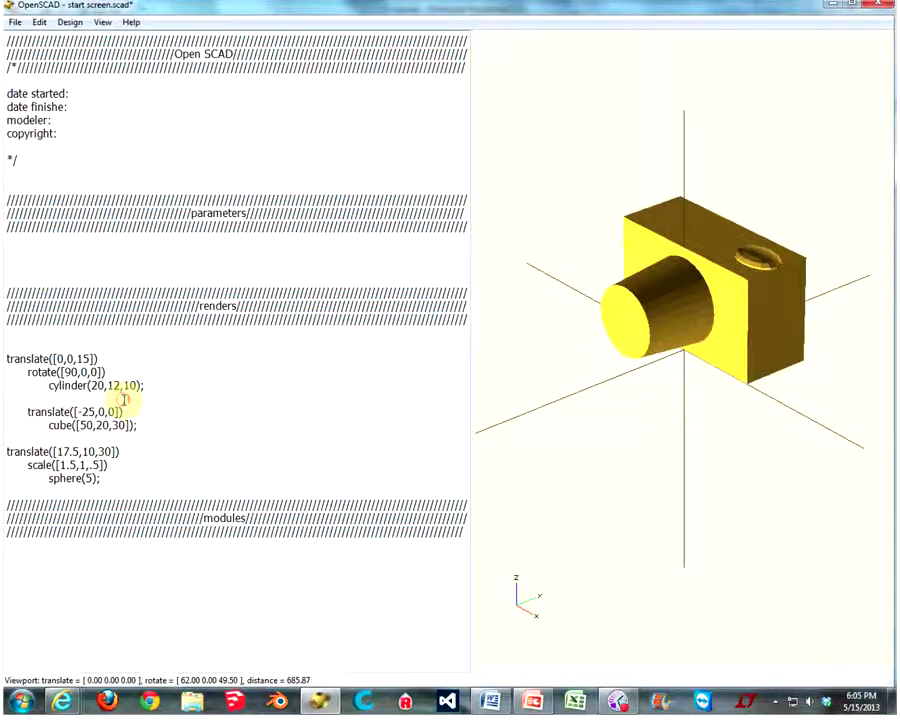
pyautogui.press('Return')
# - Colour the box black with color("black"), then change it to silver and preview
pyautogui.write('color("black')
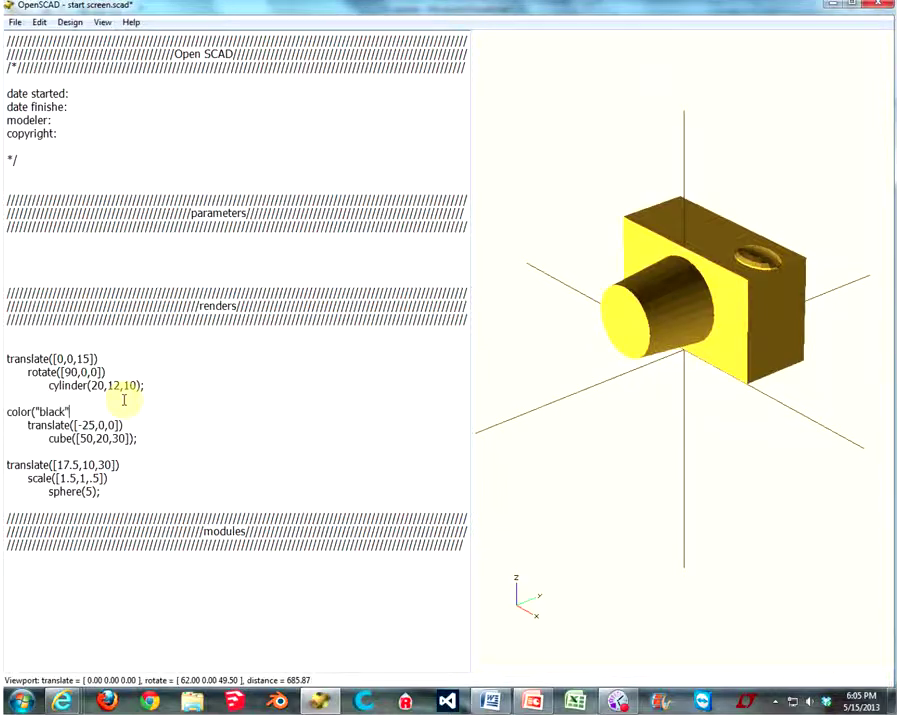
pyautogui.press('F5')
pyautogui.moveTo(728, 300)
pyautogui.mouseDown()
pyautogui.moveTo(752, 298)
pyautogui.moveTo(763, 275)
pyautogui.moveTo(739, 281)
pyautogui.mouseUp()
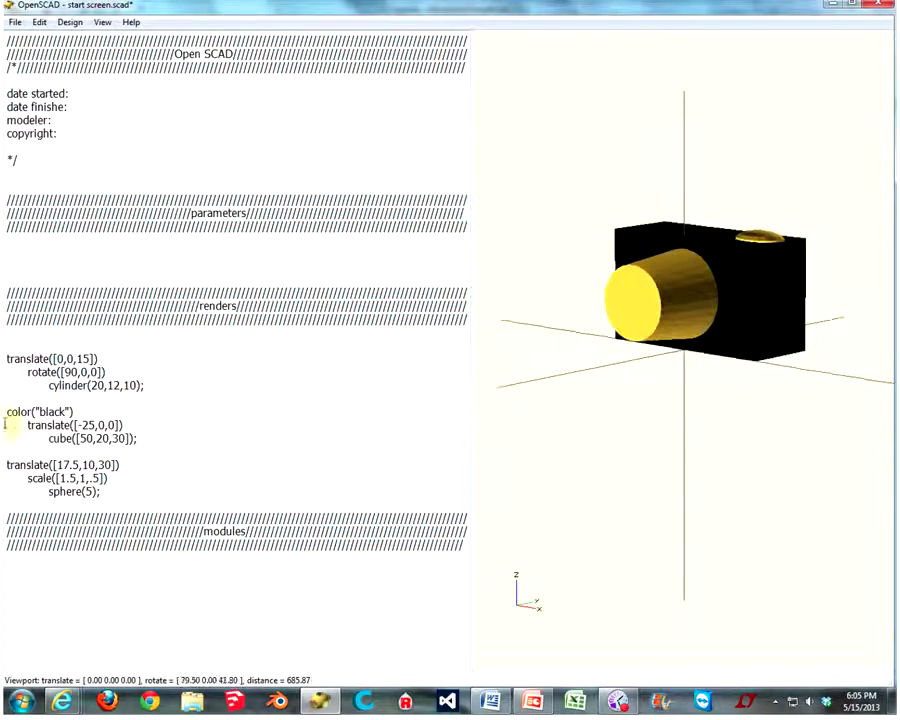
pyautogui.moveTo(70, 411); pyautogui.dragTo(37, 411)
pyautogui.write('grlver')
pyautogui.press('F5')
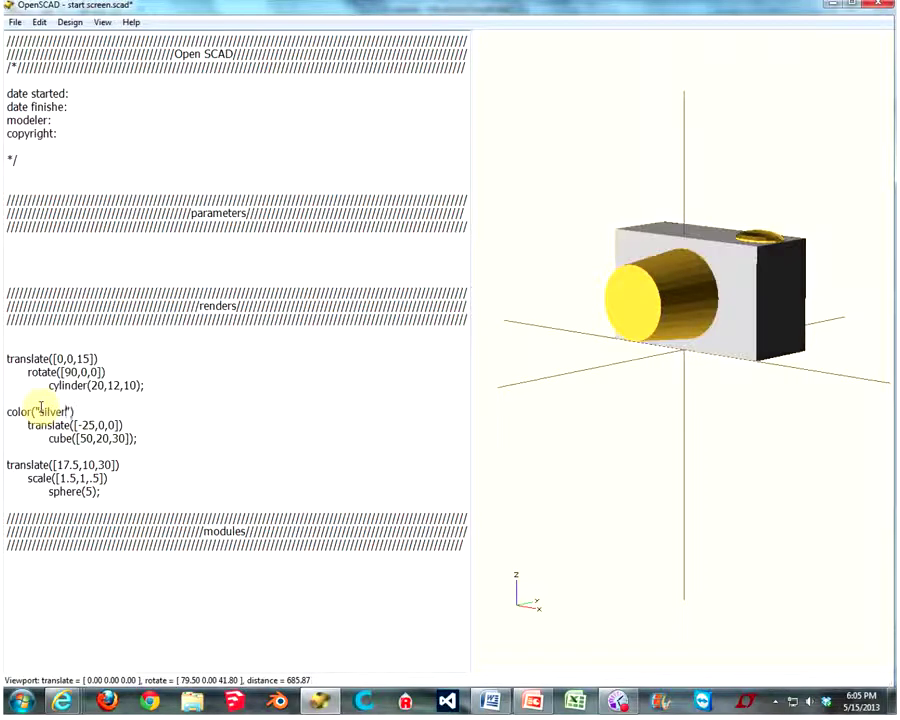
pyautogui.moveTo(733, 300); pyautogui.dragTo(725, 309)
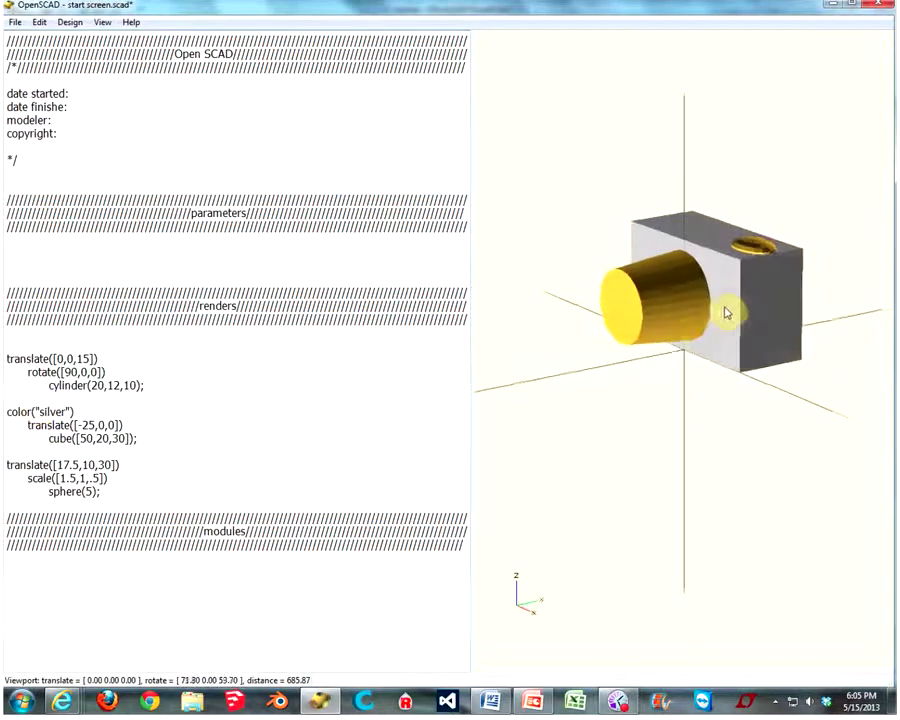
# - Indent the lens's translate, rotate and cylinder lines one level
pyautogui.click(7, 356)
pyautogui.press('Tab')
pyautogui.press('Down')
pyautogui.press('Tab')
pyautogui.press('Down')
pyautogui.press('Tab')
pyautogui.press('Down')
pyautogui.click(13, 347)
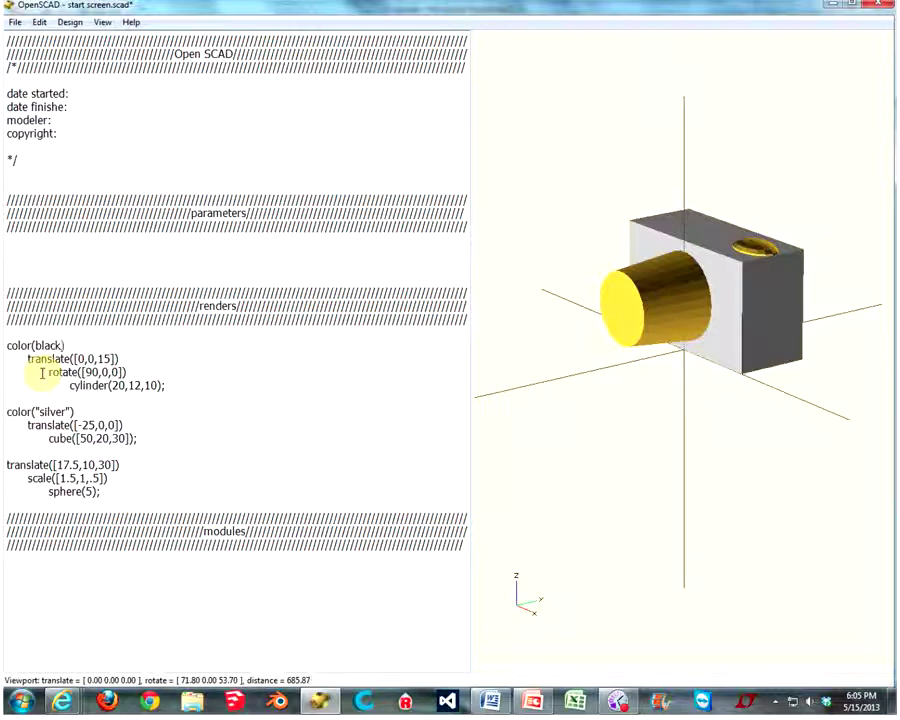
# - Give the lens color("black") and preview the black lens
pyautogui.moveTo(744, 389); pyautogui.dragTo(772, 380)
pyautogui.click(34, 345)
pyautogui.write('"')
pyautogui.write('"')
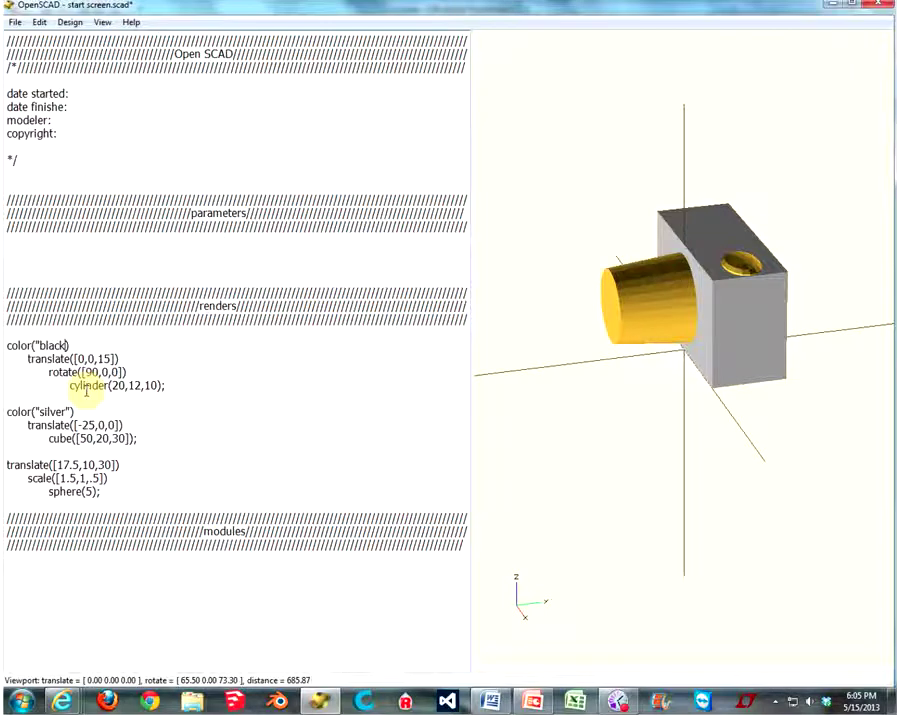
pyautogui.press('F5')
pyautogui.moveTo(656, 268); pyautogui.dragTo(684, 272)
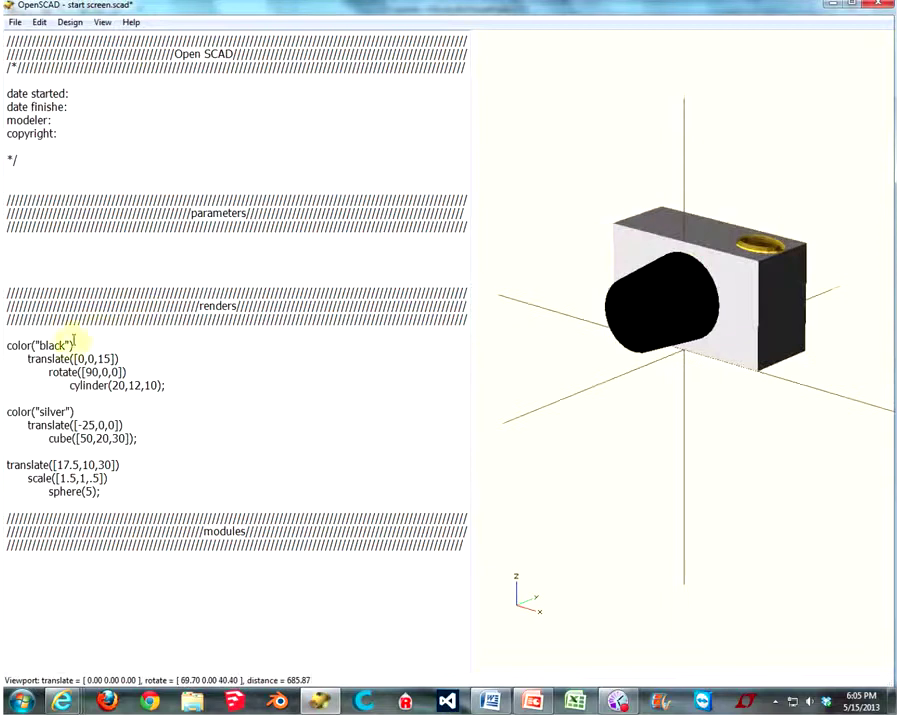
# - Change the lens colour to blue, preview it, then delete the colour name
pyautogui.moveTo(62, 346); pyautogui.dragTo(39, 344)
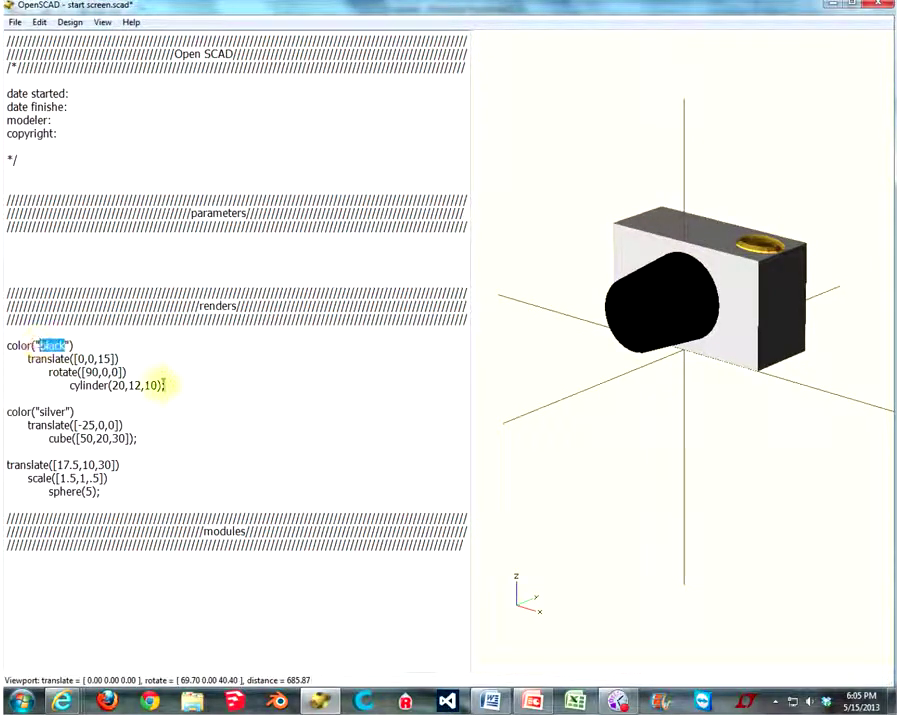
pyautogui.write('blue')
pyautogui.press('F5')
pyautogui.moveTo(745, 283); pyautogui.dragTo(730, 305)
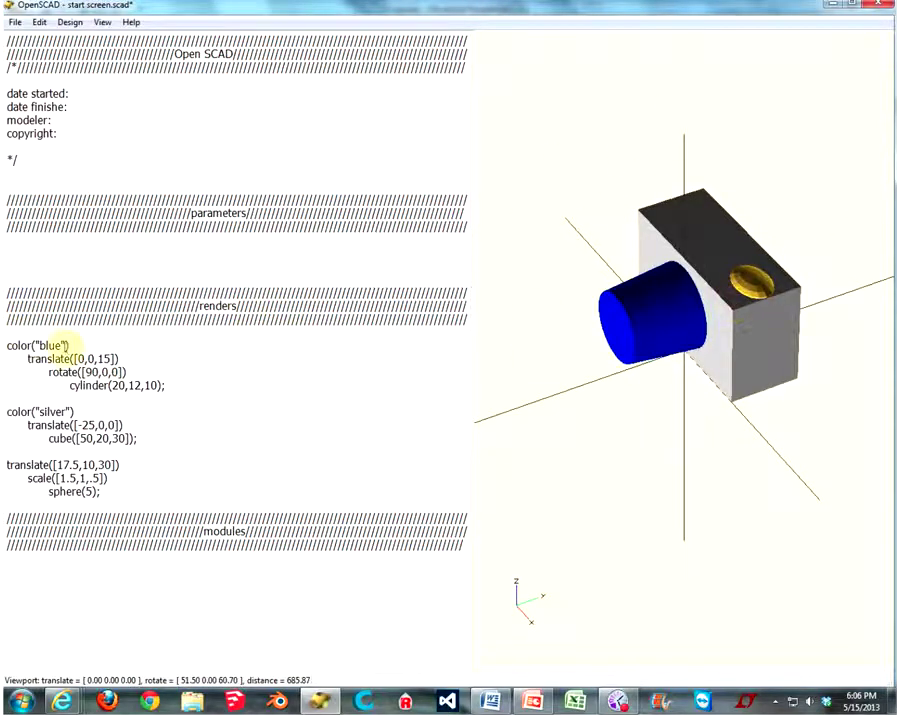
pyautogui.moveTo(63, 345); pyautogui.dragTo(37, 349)
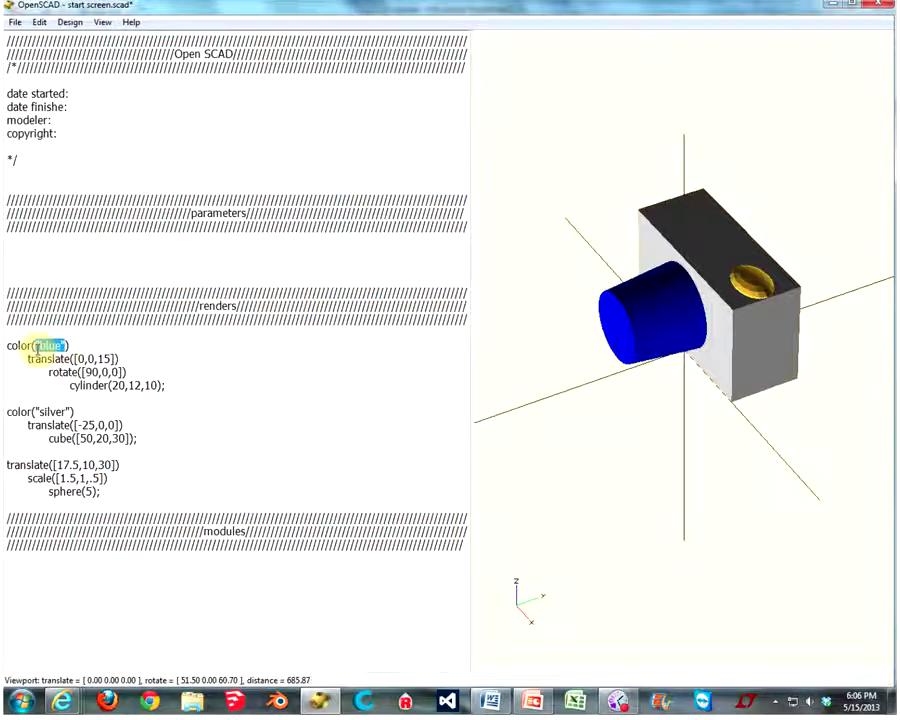
pyautogui.press('BackSpace')
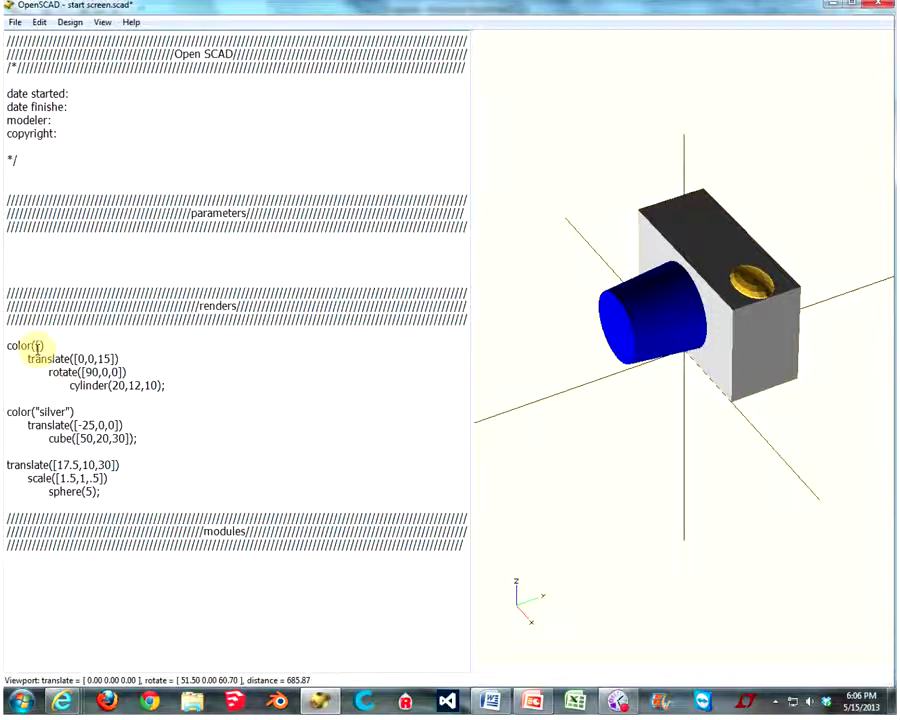
# - Set the lens colour to the vector [0,0,255], closing the bracket, and preview it
pyautogui.write('[0,0,')
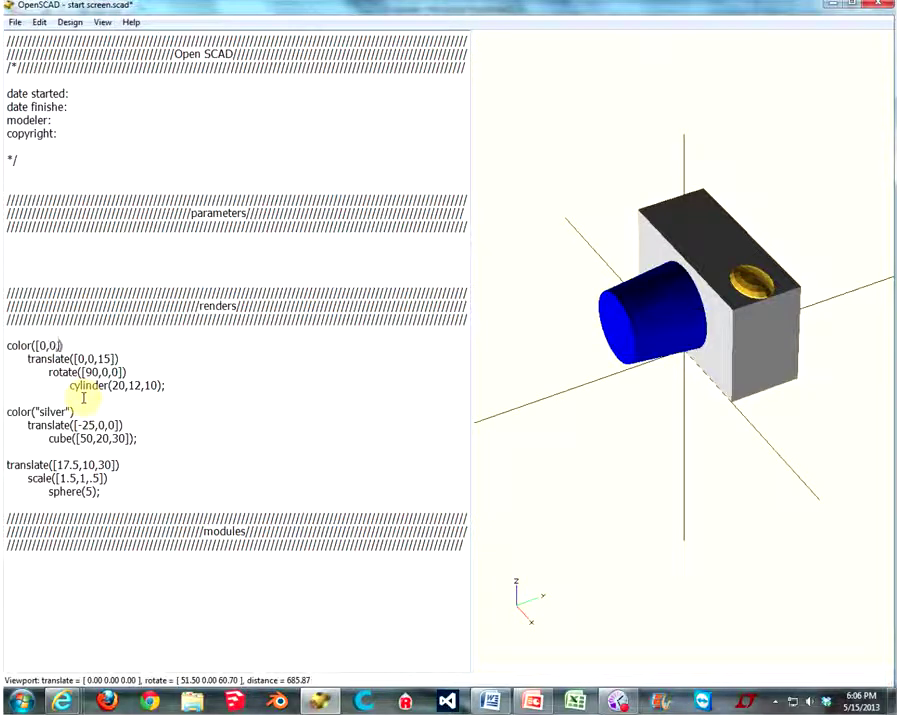
pyautogui.write('255')
pyautogui.press('F5')
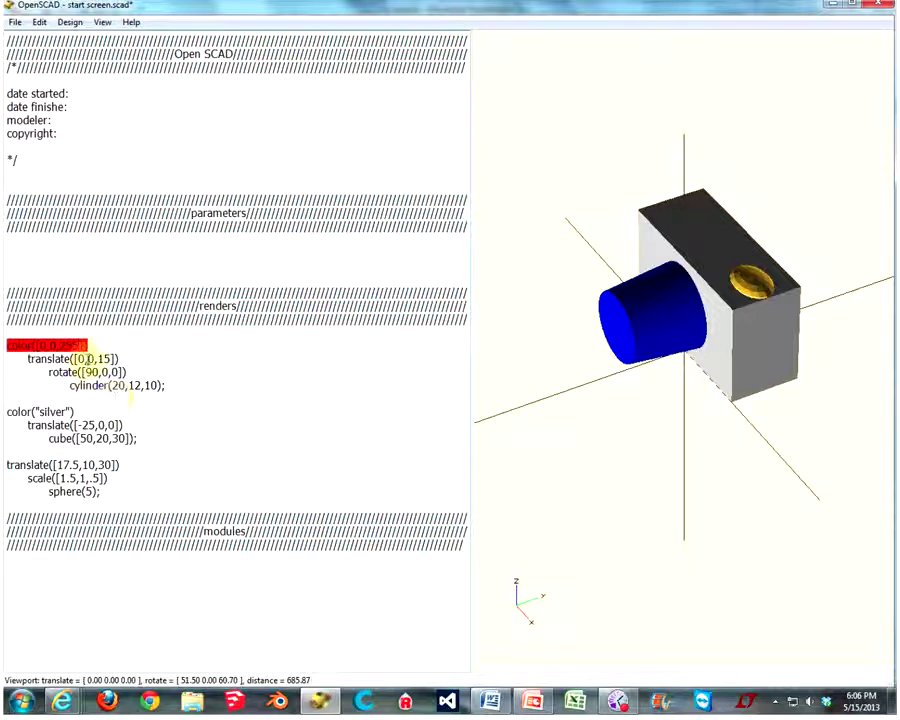
pyautogui.write(']')
pyautogui.press('F5')
pyautogui.moveTo(684, 334)
pyautogui.mouseDown()
pyautogui.moveTo(767, 300)
pyautogui.moveTo(735, 348)
pyautogui.moveTo(680, 320)
pyautogui.mouseUp()
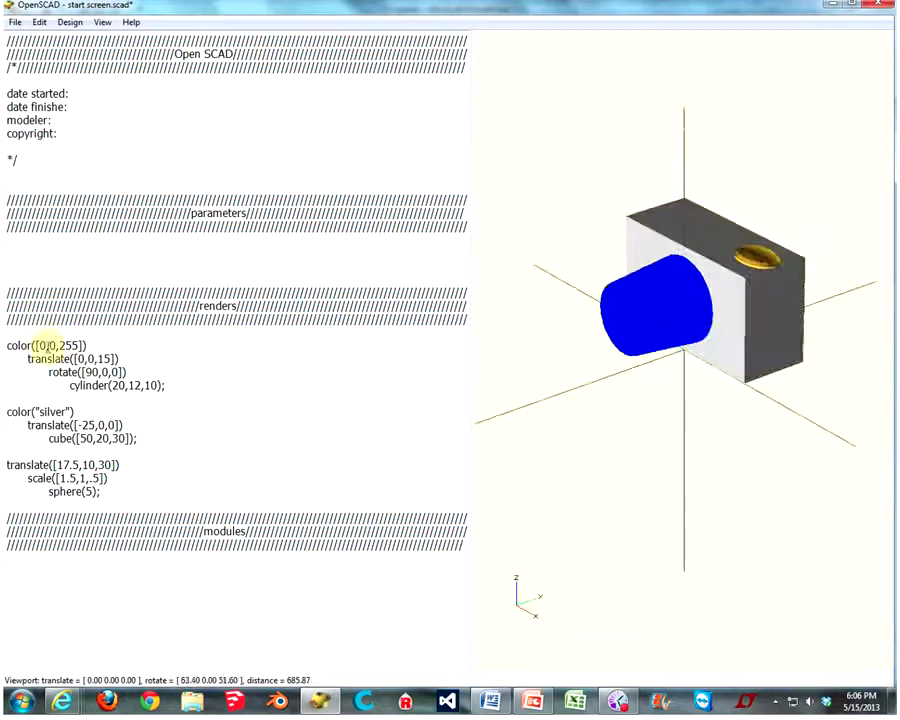
# - Change the lens colour vector to [100,100,255] and preview the result
pyautogui.doubleClick(43, 346)
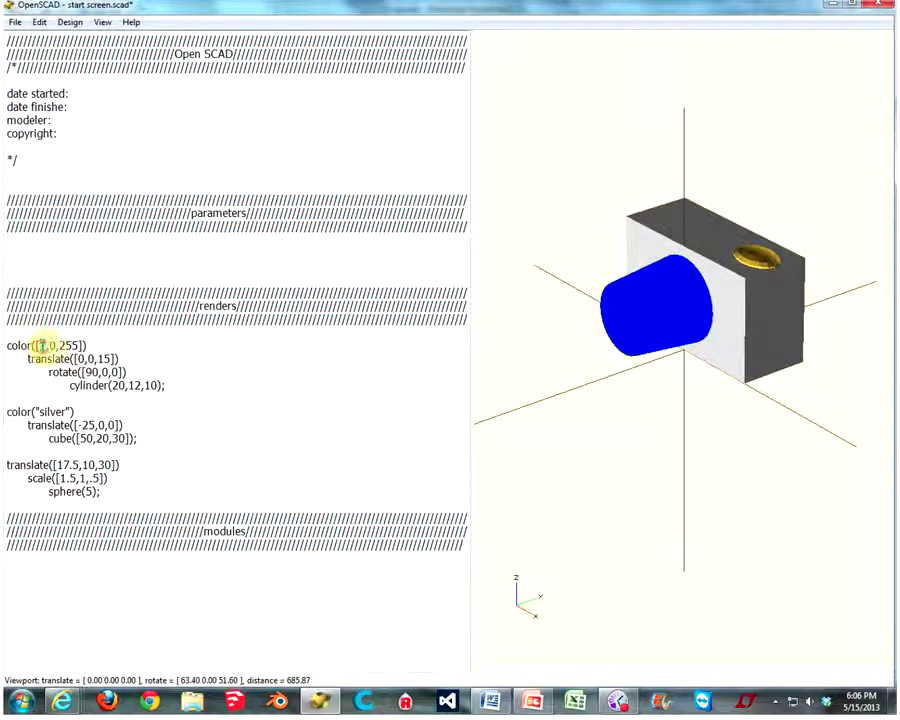
pyautogui.write('100')
pyautogui.doubleClick(65, 346)
pyautogui.write('100')
pyautogui.press('F5')
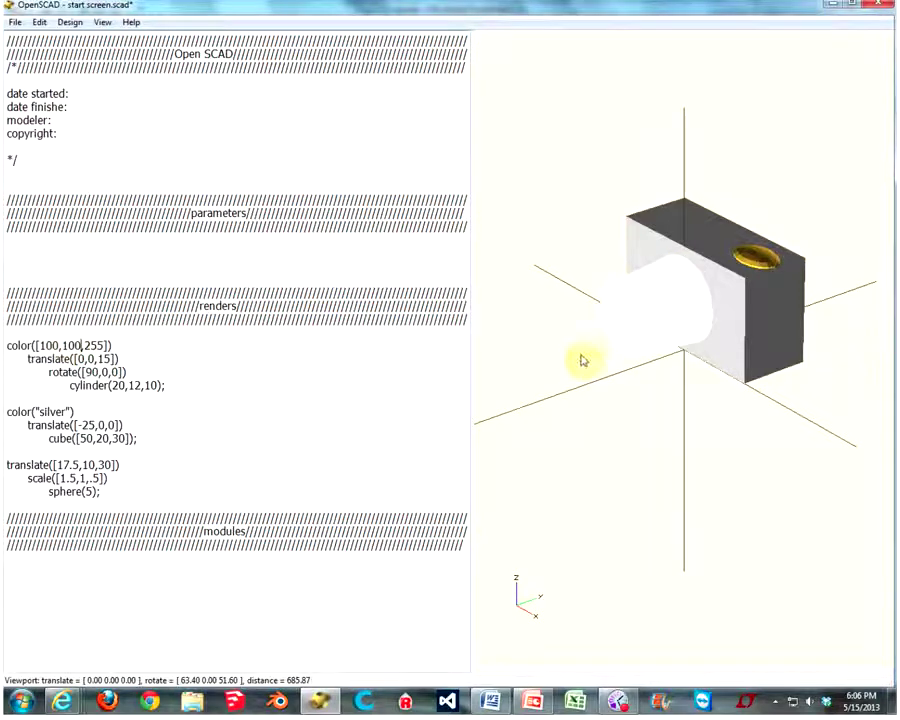
# - Edit the lens colour vector to [0,0,200] and check it in the preview
pyautogui.doubleClick(70, 346)
pyautogui.write('1')
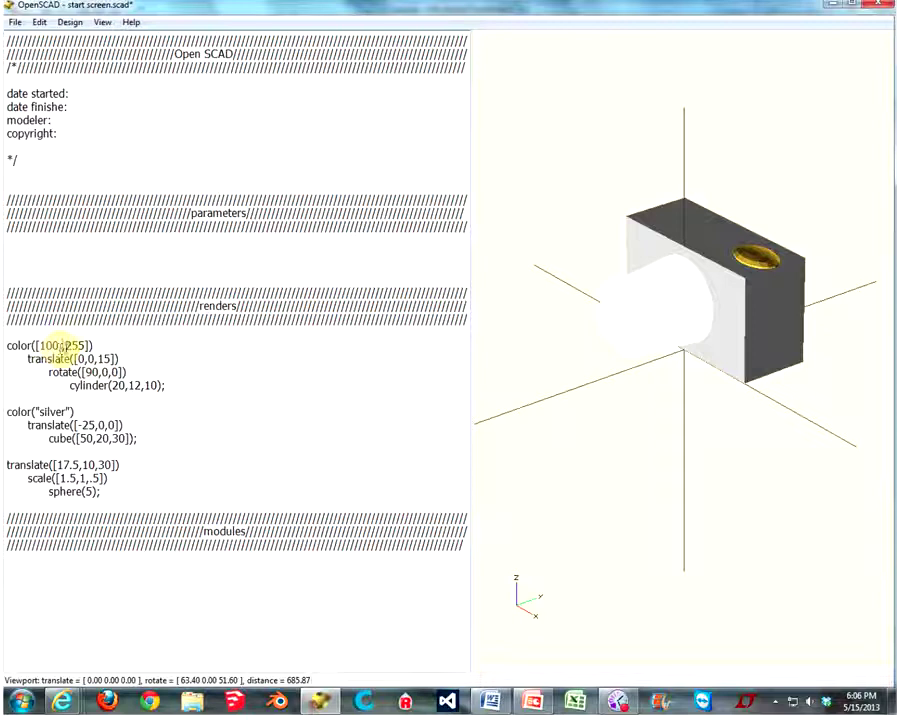
pyautogui.click(51, 346)
pyautogui.press('BackSpace')
pyautogui.press('BackSpace')
pyautogui.write('0')
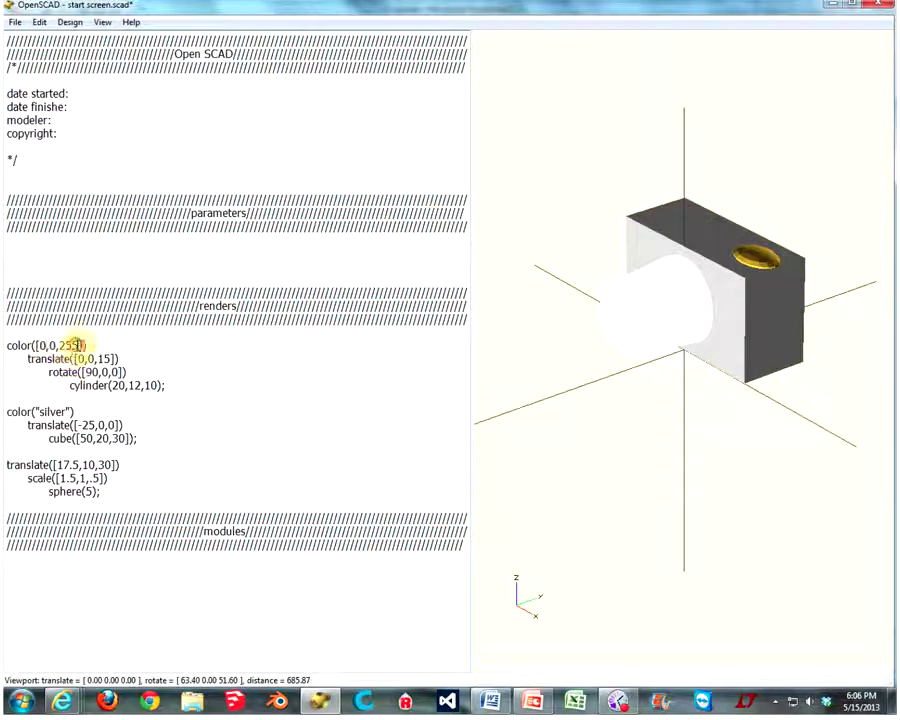
pyautogui.moveTo(77, 345); pyautogui.dragTo(66, 345)
pyautogui.write('00')
pyautogui.press('F5')
pyautogui.moveTo(696, 340); pyautogui.dragTo(676, 338)
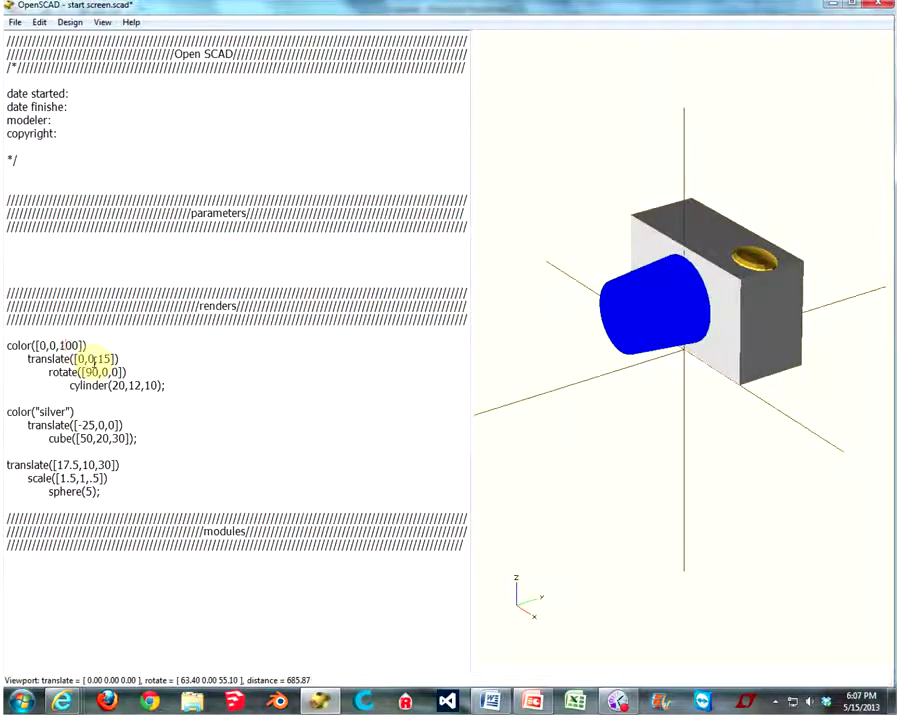
pyautogui.moveTo(694, 372); pyautogui.dragTo(706, 354)
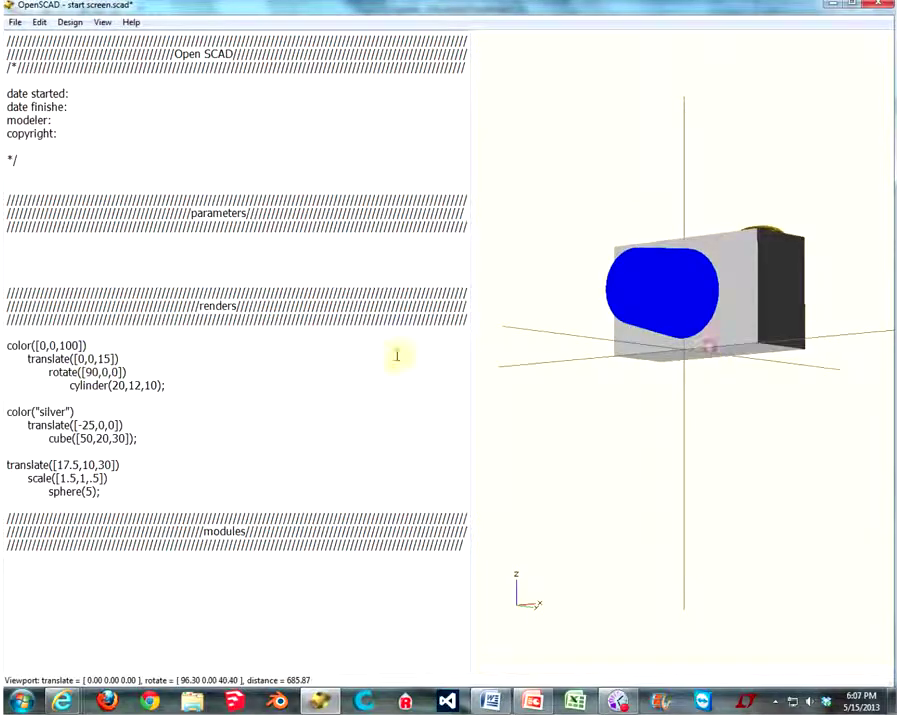
# - Replace the [0,0,50] colour vector with "blue" and re-render the preview
pyautogui.moveTo(82, 345); pyautogui.dragTo(60, 345)
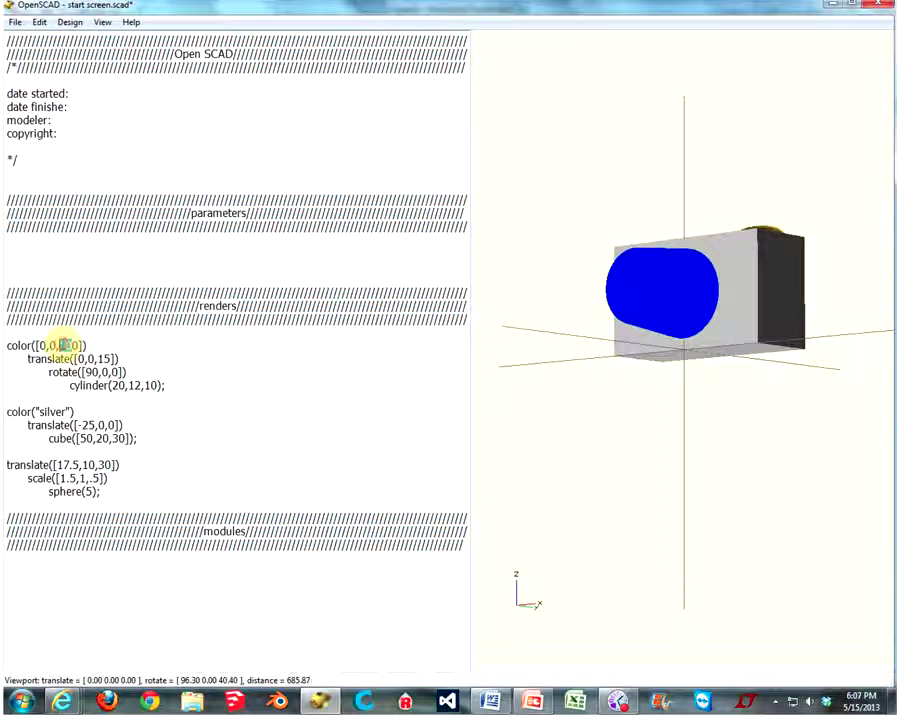
pyautogui.moveTo(677, 306); pyautogui.dragTo(660, 365)
pyautogui.moveTo(716, 356); pyautogui.dragTo(632, 340)
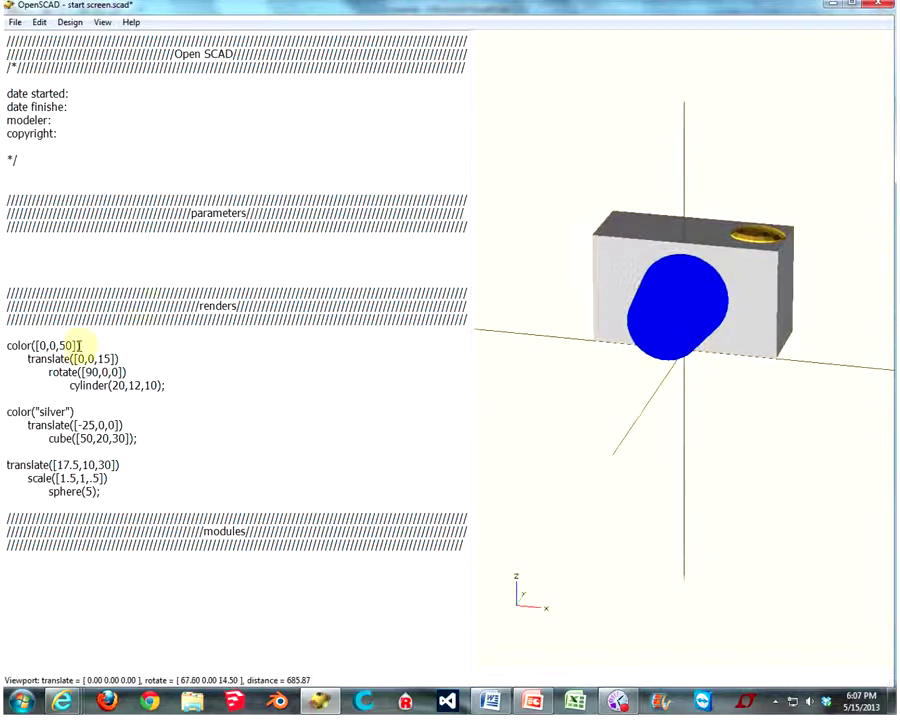
pyautogui.moveTo(79, 345); pyautogui.dragTo(33, 346)
pyautogui.write('"')
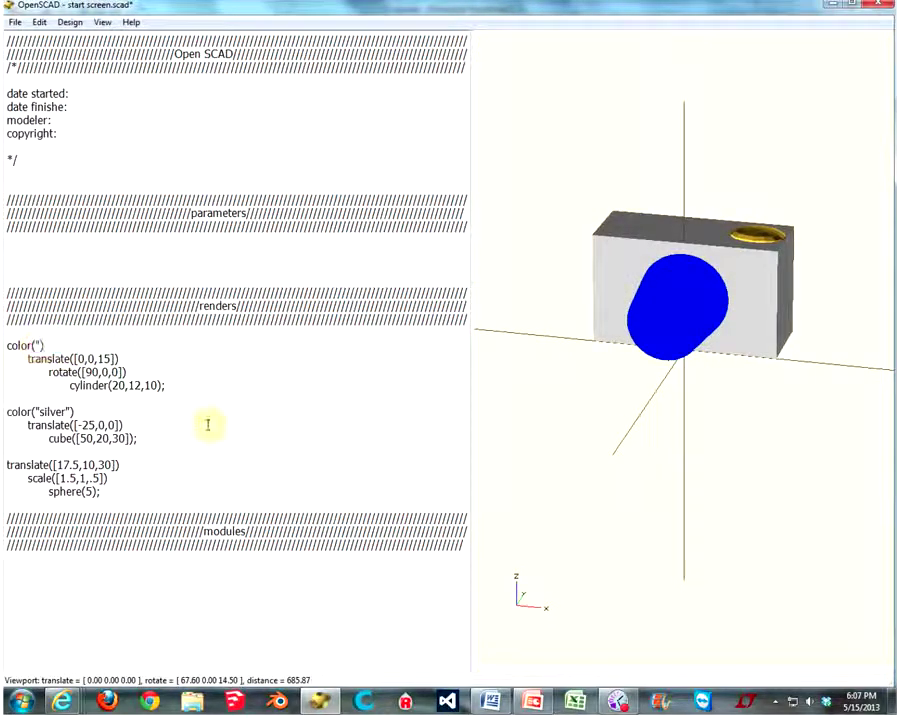
pyautogui.write('blue"')
pyautogui.press('F5')
# - Indent the sphere button's translate, scale and sphere lines one level
pyautogui.moveTo(799, 380); pyautogui.dragTo(404, 400)
pyautogui.click(7, 465)
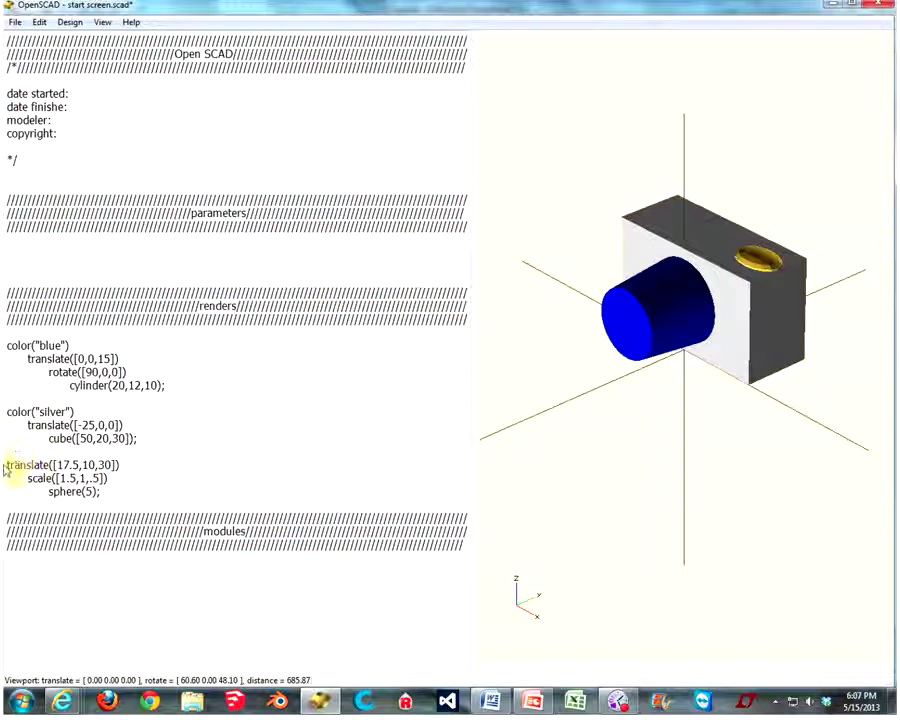
pyautogui.press('Tab')
pyautogui.press('Down')
pyautogui.press('Tab')
pyautogui.press('Down')
pyautogui.press('Tab')
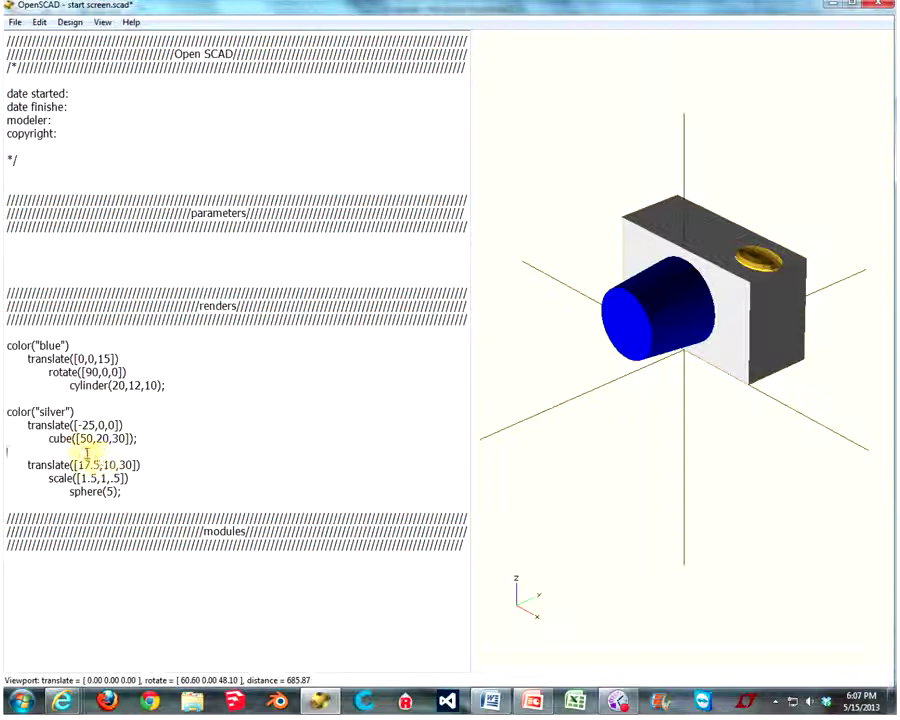
pyautogui.press('Return')
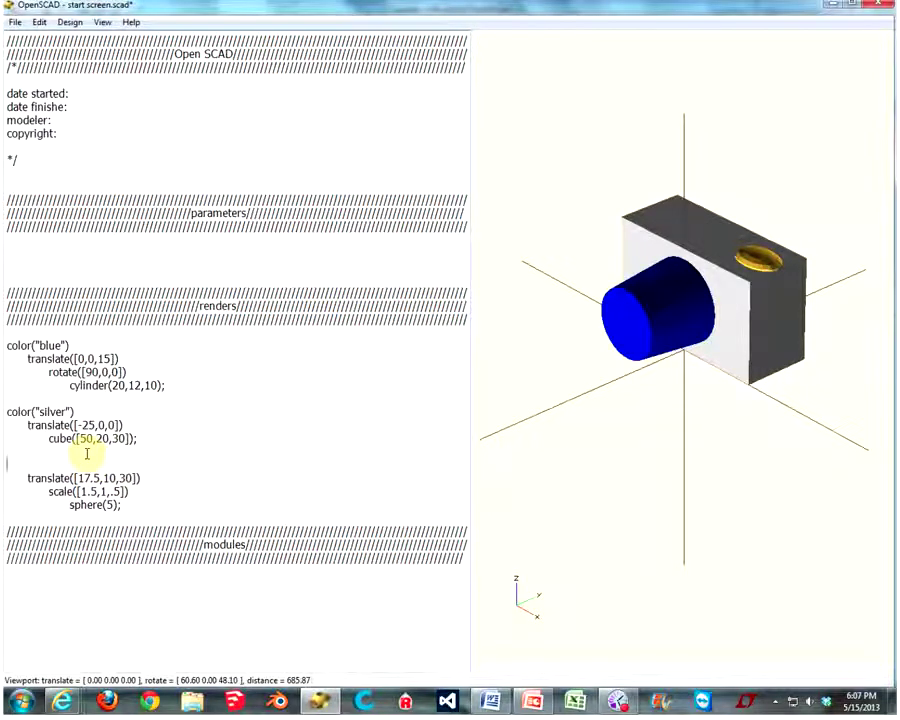
pyautogui.press('BackSpace')
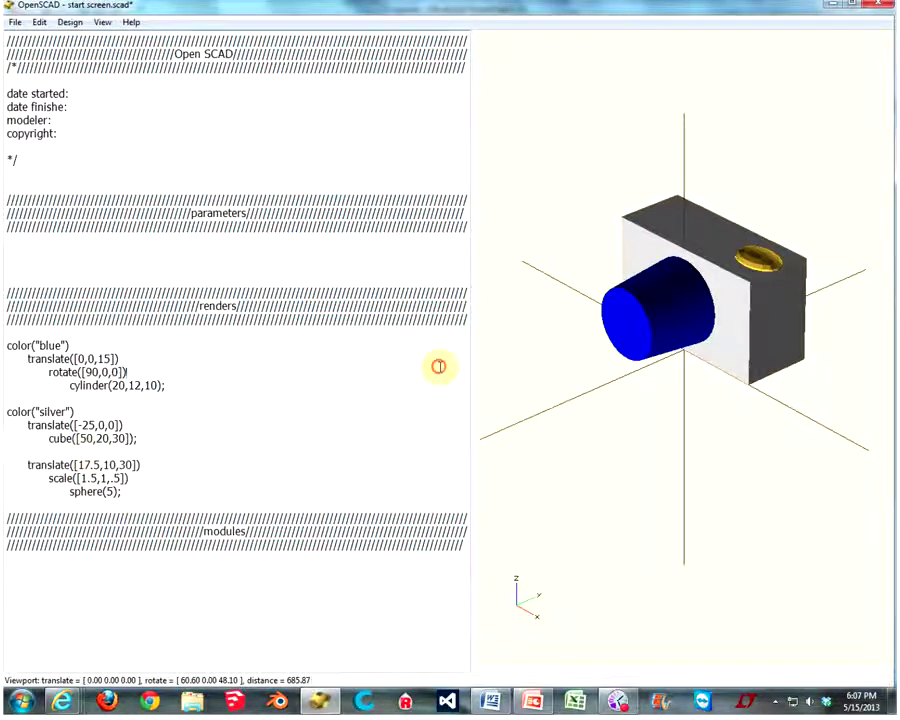
# - Inspect the button from several angles, then switch to the BB FlashBack recorder window
pyautogui.moveTo(657, 332); pyautogui.dragTo(651, 358)
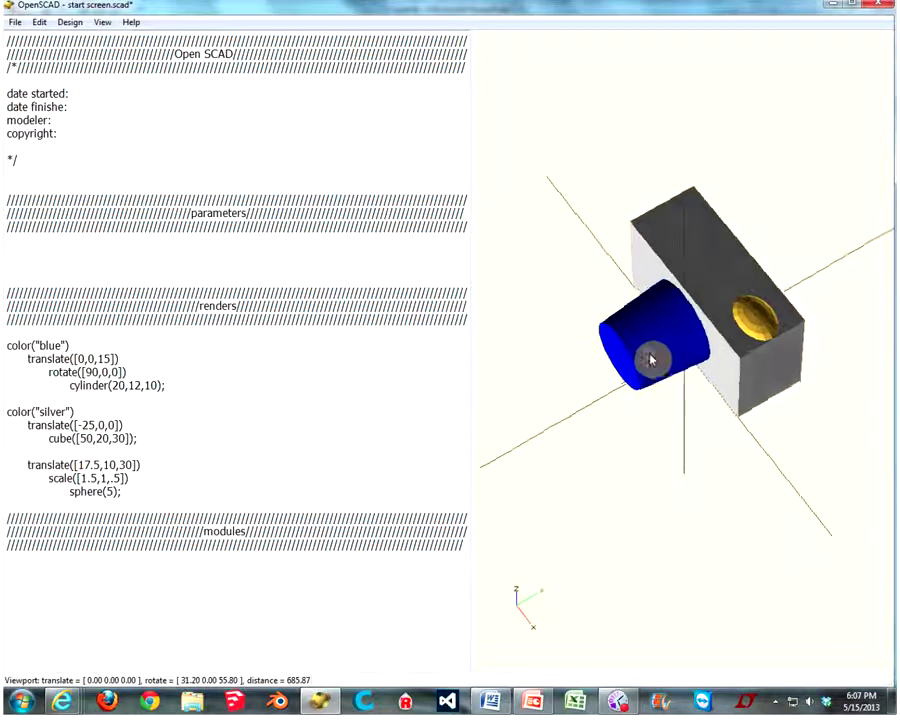
pyautogui.moveTo(695, 410); pyautogui.dragTo(624, 577)
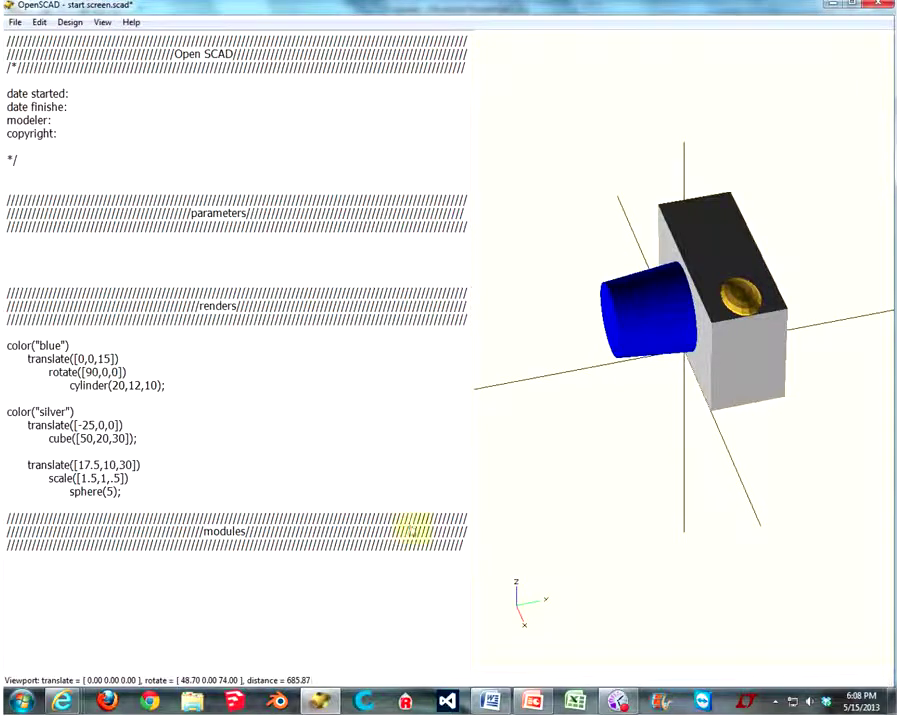
pyautogui.moveTo(76, 345); pyautogui.dragTo(5, 345)
pyautogui.click(85, 425)
pyautogui.moveTo(121, 491); pyautogui.dragTo(50, 492)
pyautogui.click(140, 464)
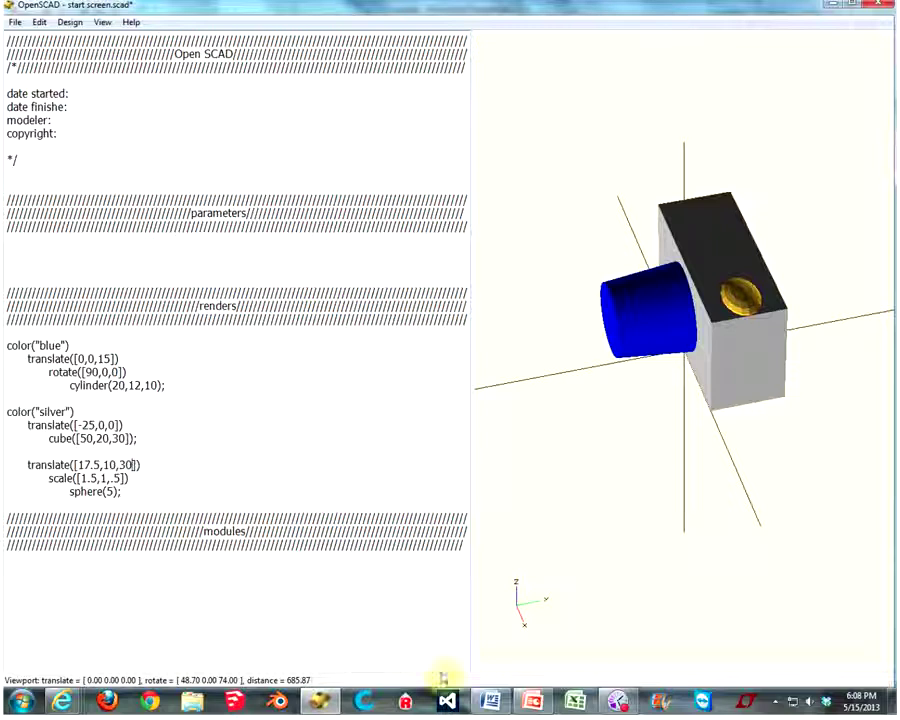
pyautogui.moveTo(620, 698)
pyautogui.click(620, 676)
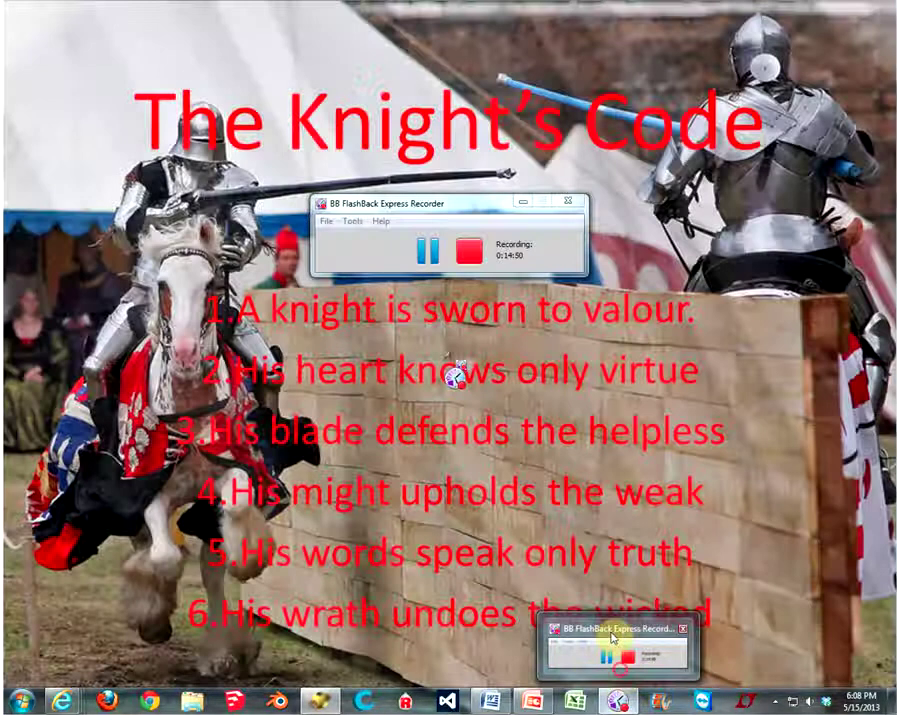